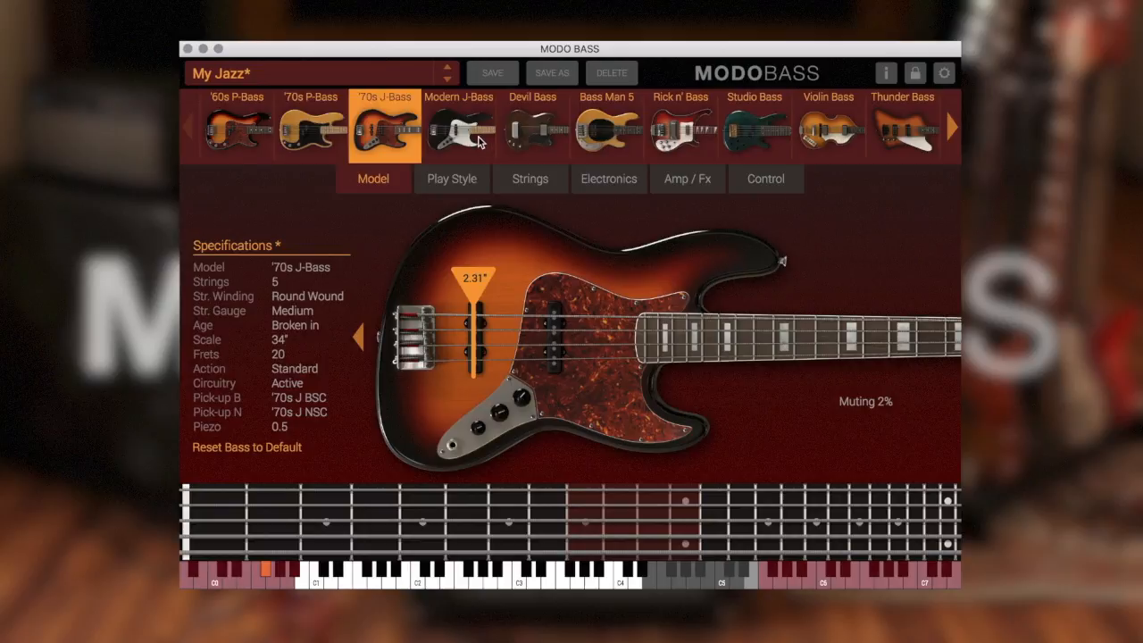
Step: Try the Modern J-Bass, Bass Man 5, Rick n' Bass, Studio Bass, Violin Bass and Thunder Bass models in turn
click(481, 141)
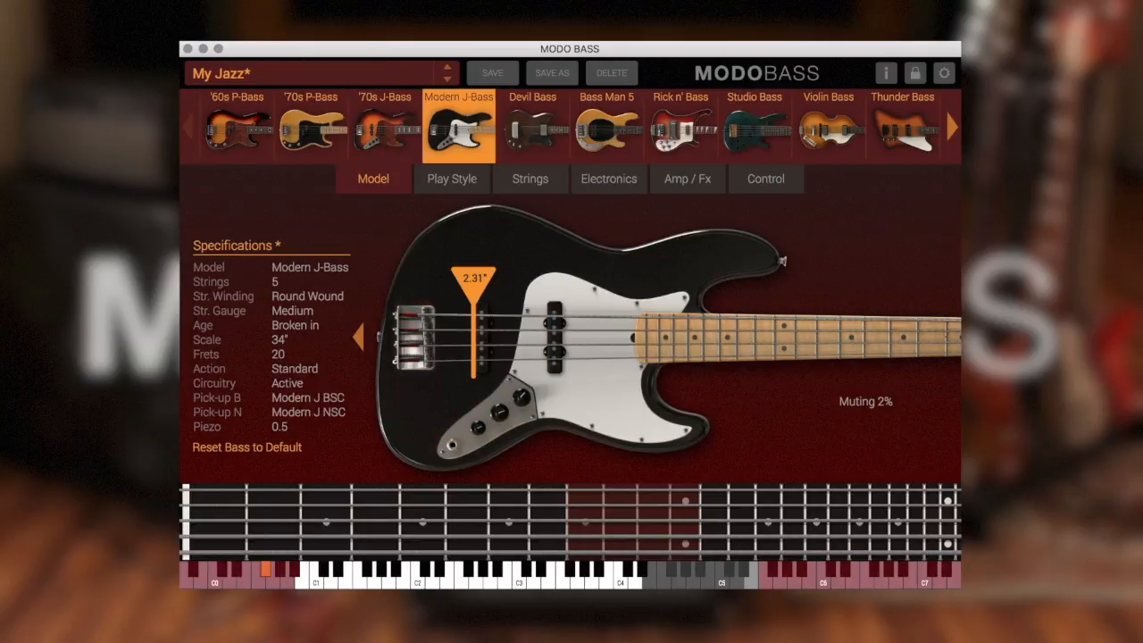
click(626, 123)
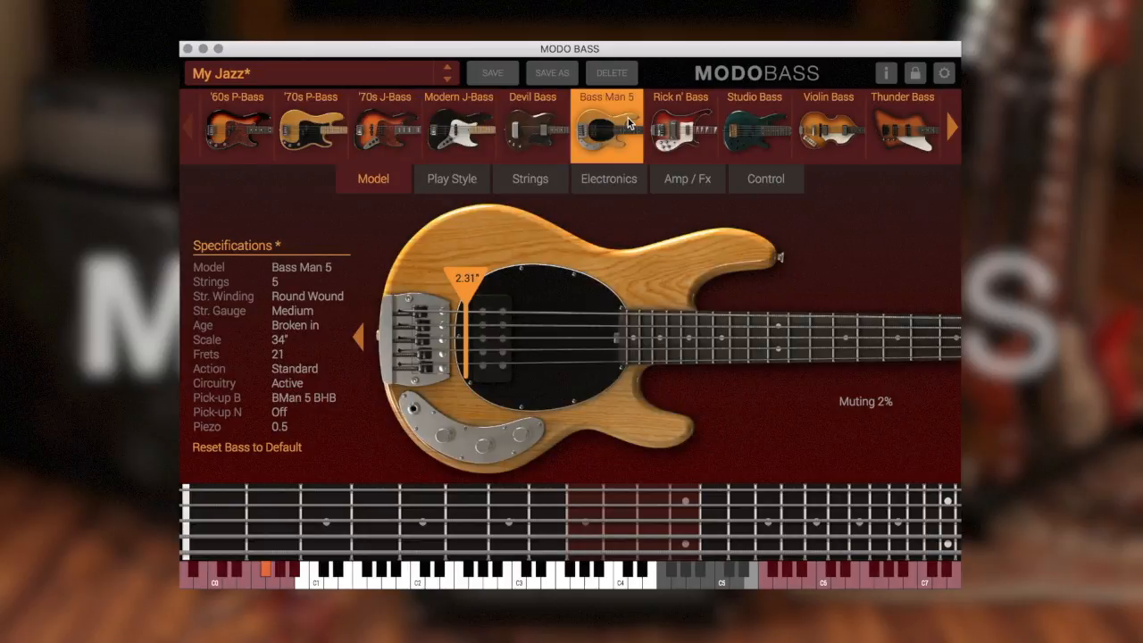
click(666, 128)
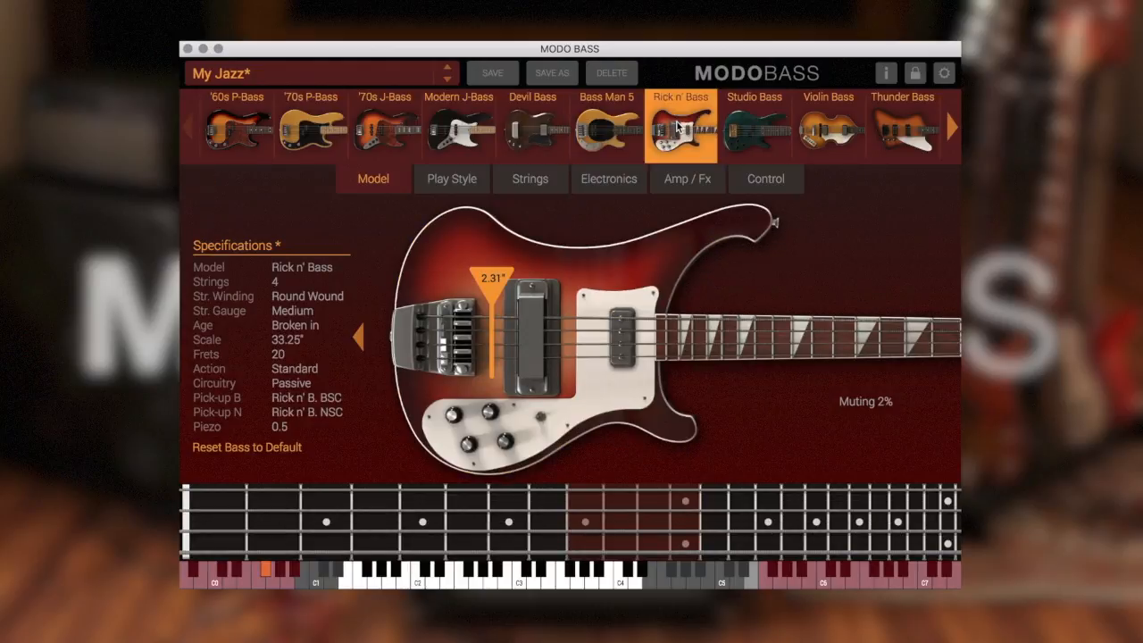
click(753, 129)
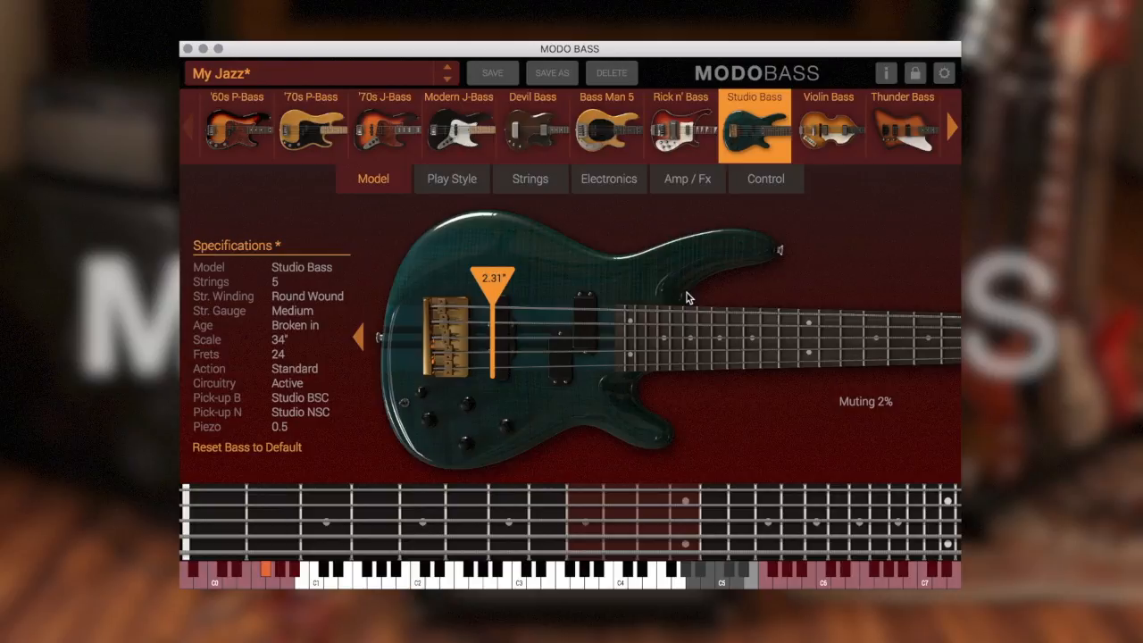
click(828, 149)
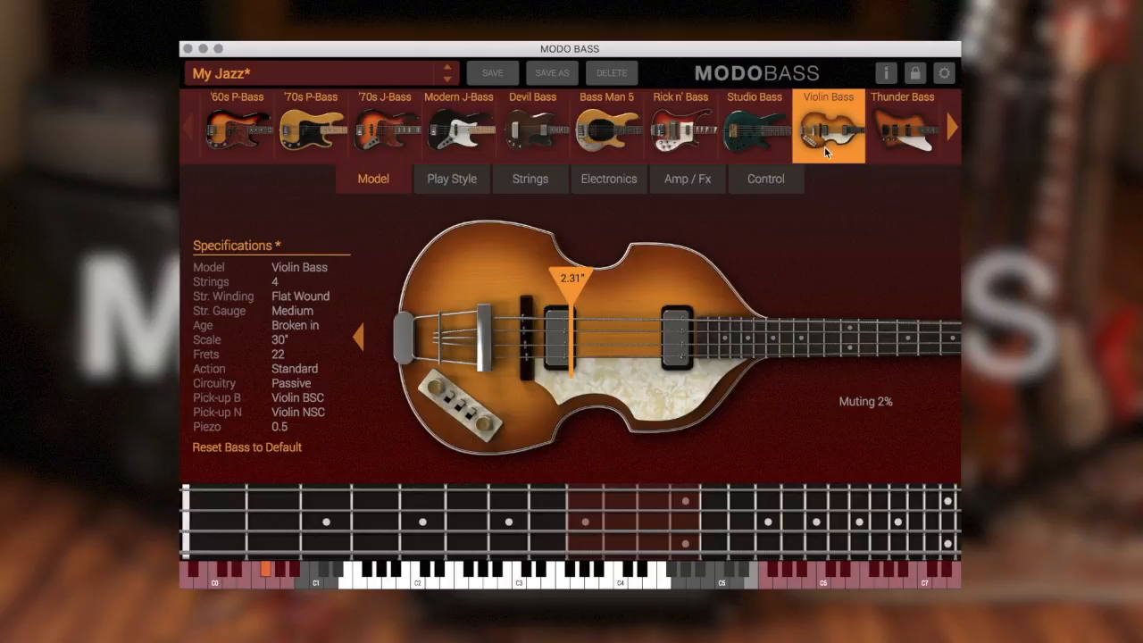
click(931, 144)
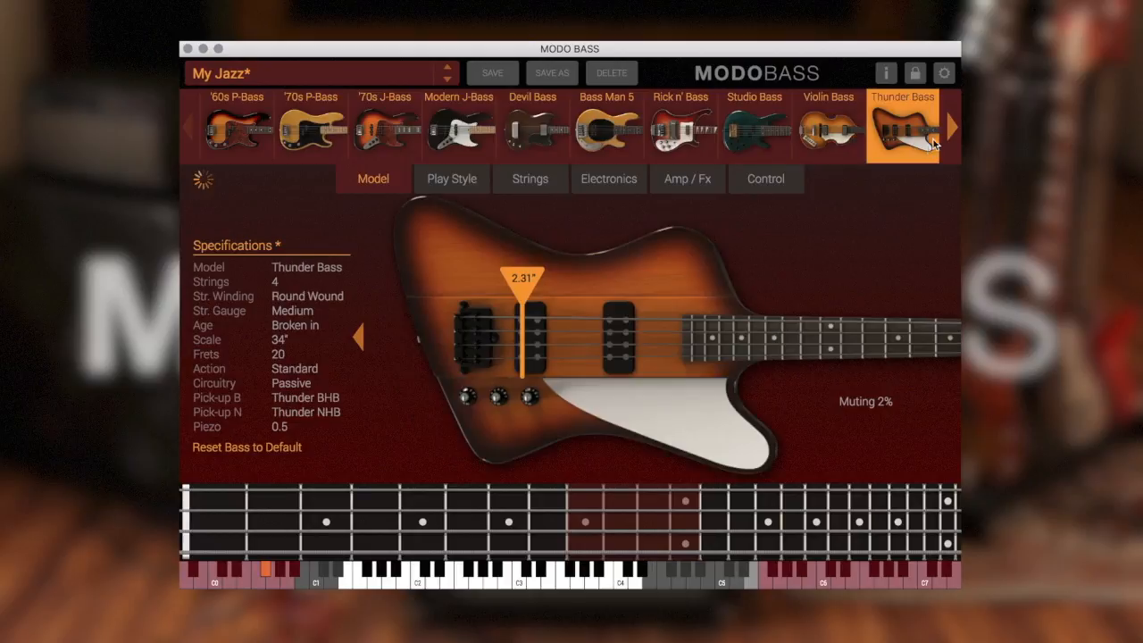
Step: Try the Japan Bass model and switch back to the Modern J-Bass
click(951, 130)
click(951, 132)
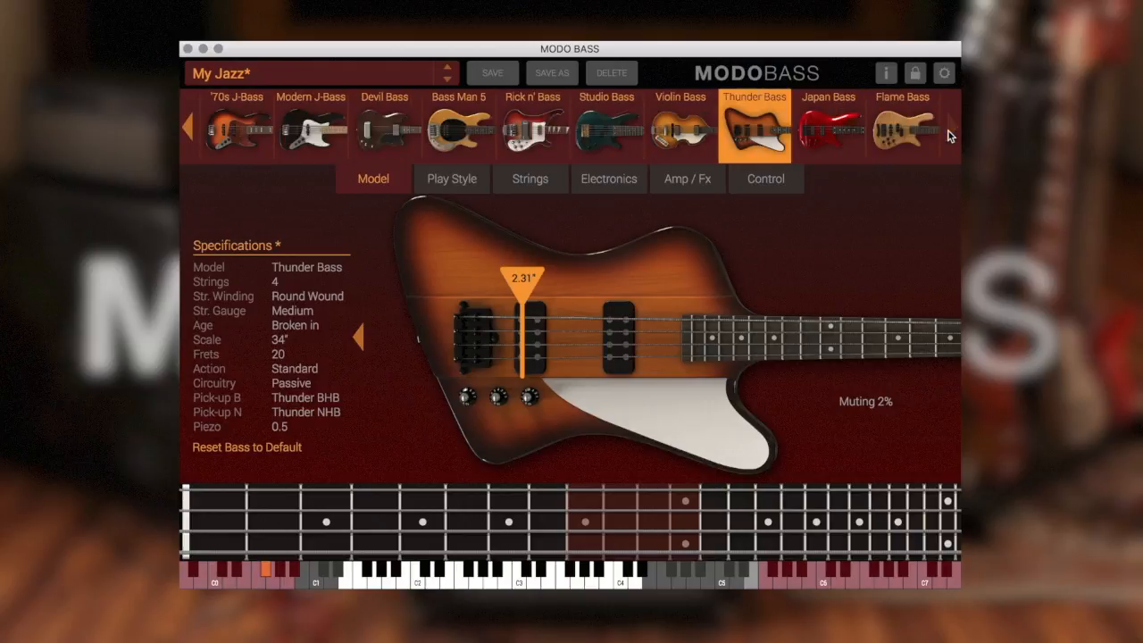
click(845, 136)
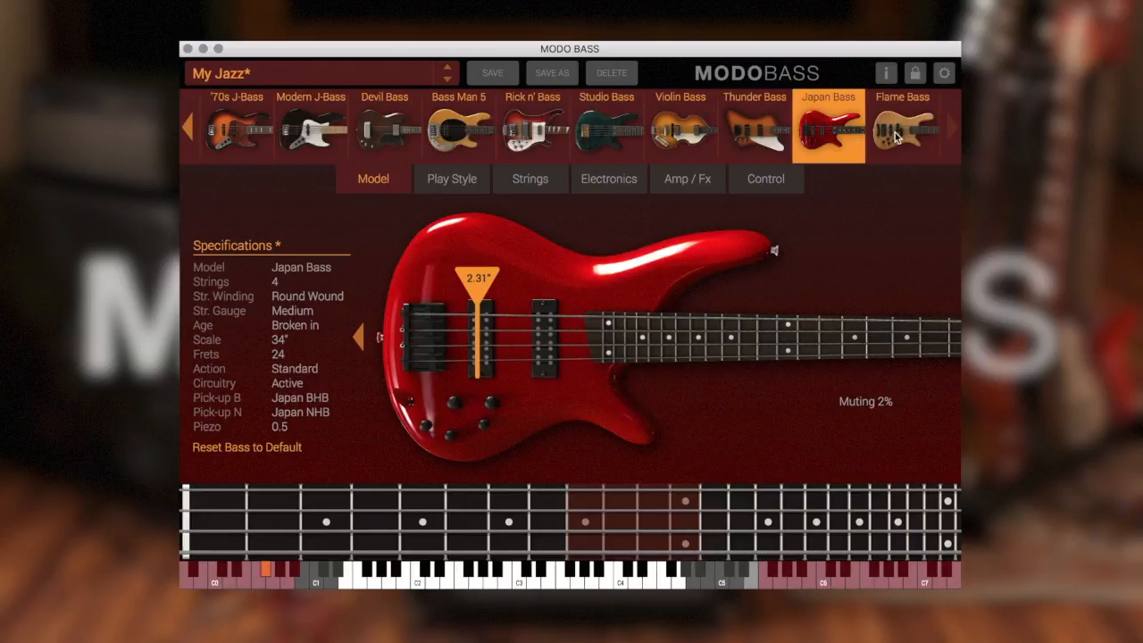
click(188, 127)
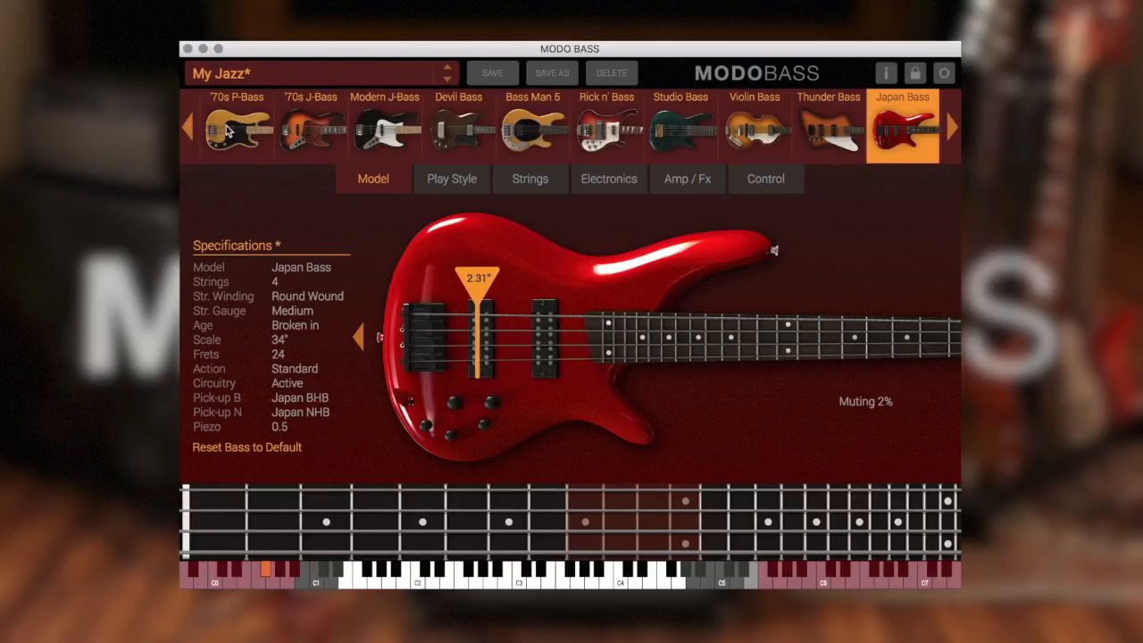
click(372, 124)
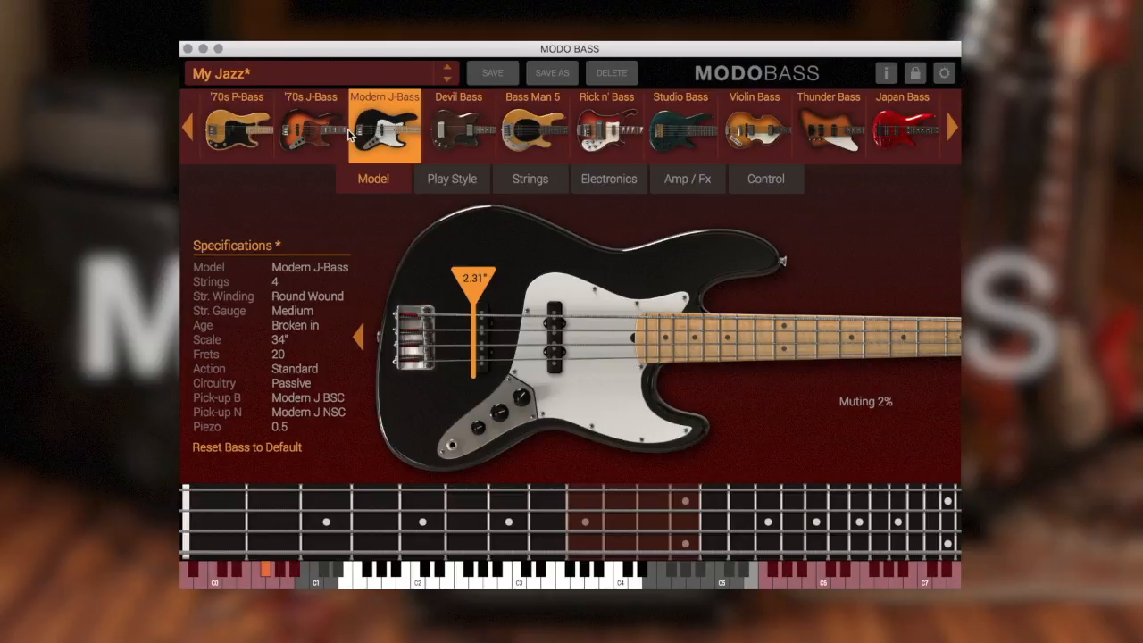
Step: Try the Pick and Slap playing techniques in the play style settings
click(438, 183)
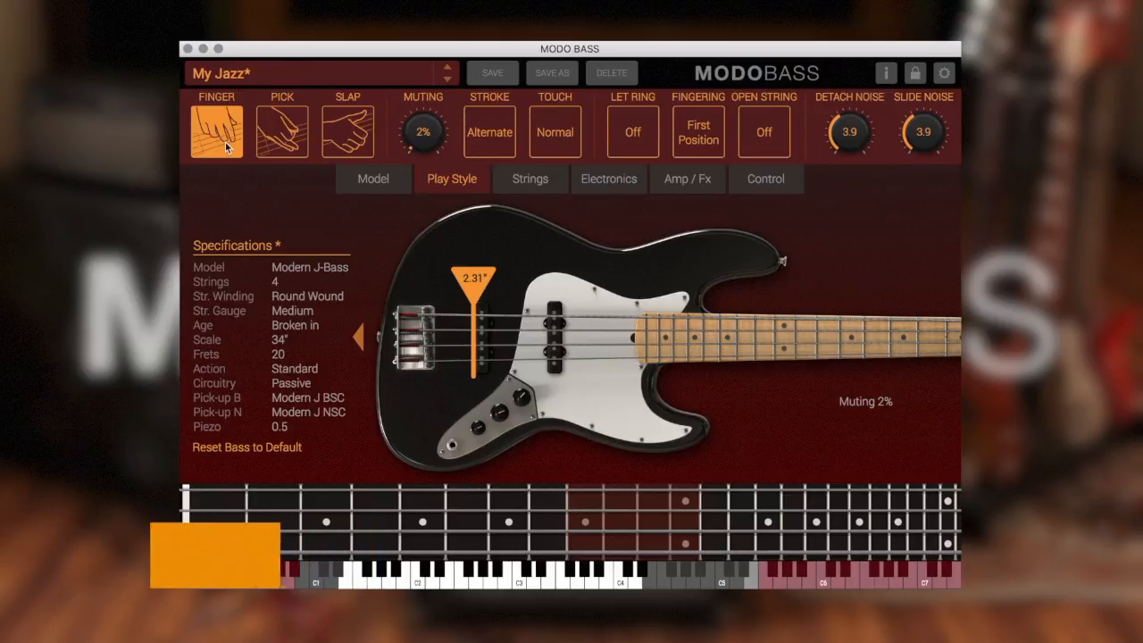
click(283, 139)
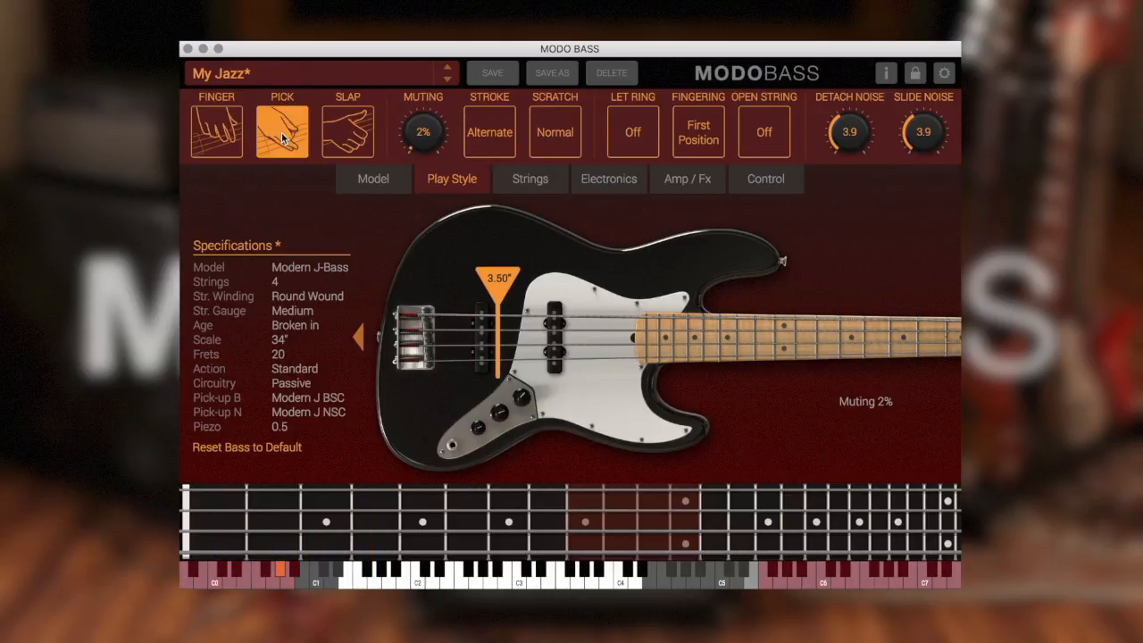
click(354, 142)
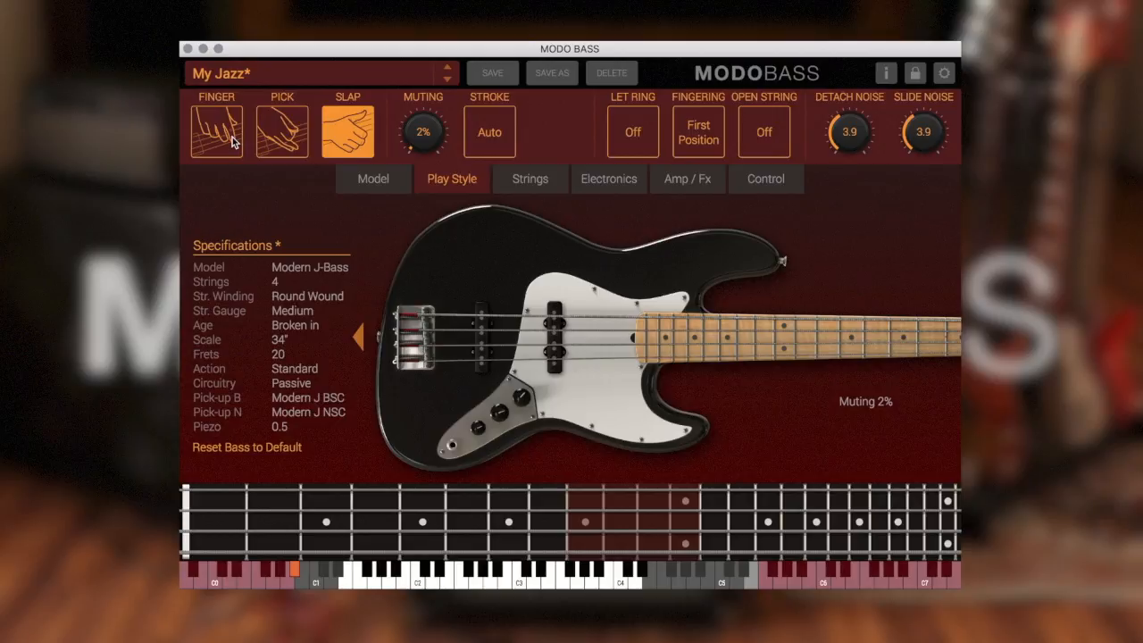
Step: Reload the saved My Jazz preset and browse the Pick, Slap and Xtreme preset categories, keeping My Jazz selected
click(321, 77)
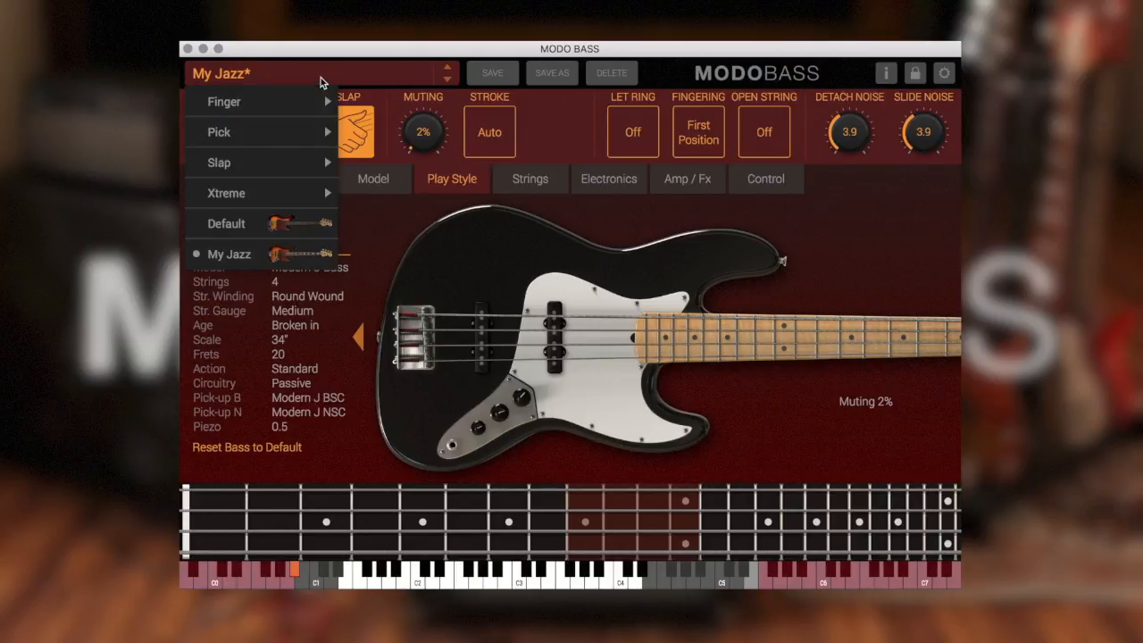
click(264, 254)
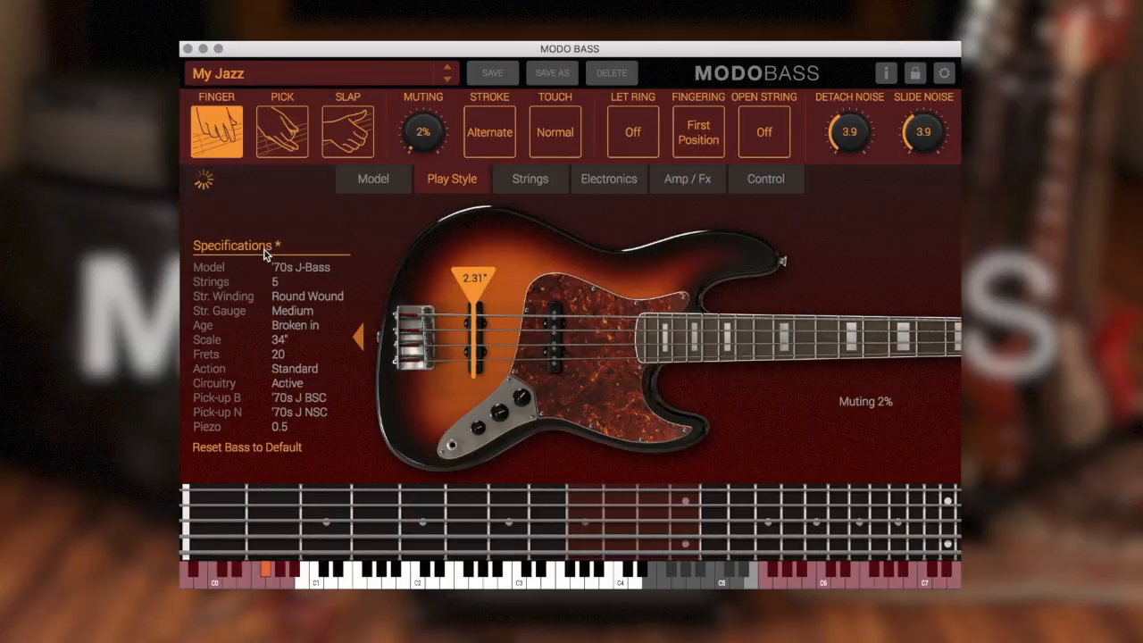
click(335, 77)
mouse_move(294, 115)
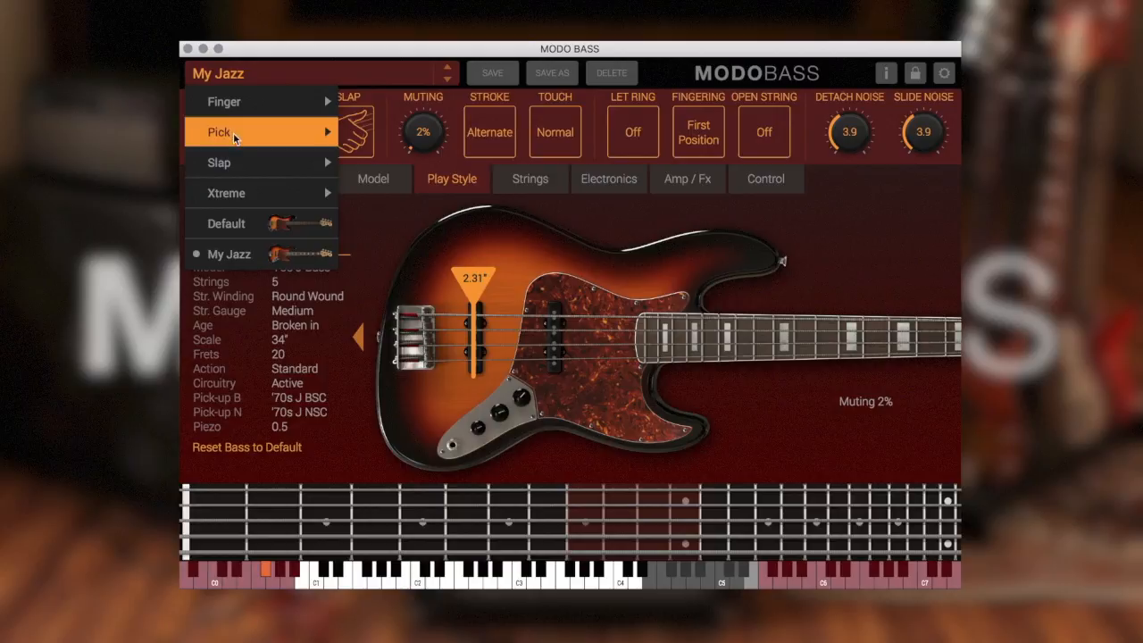
mouse_move(250, 132)
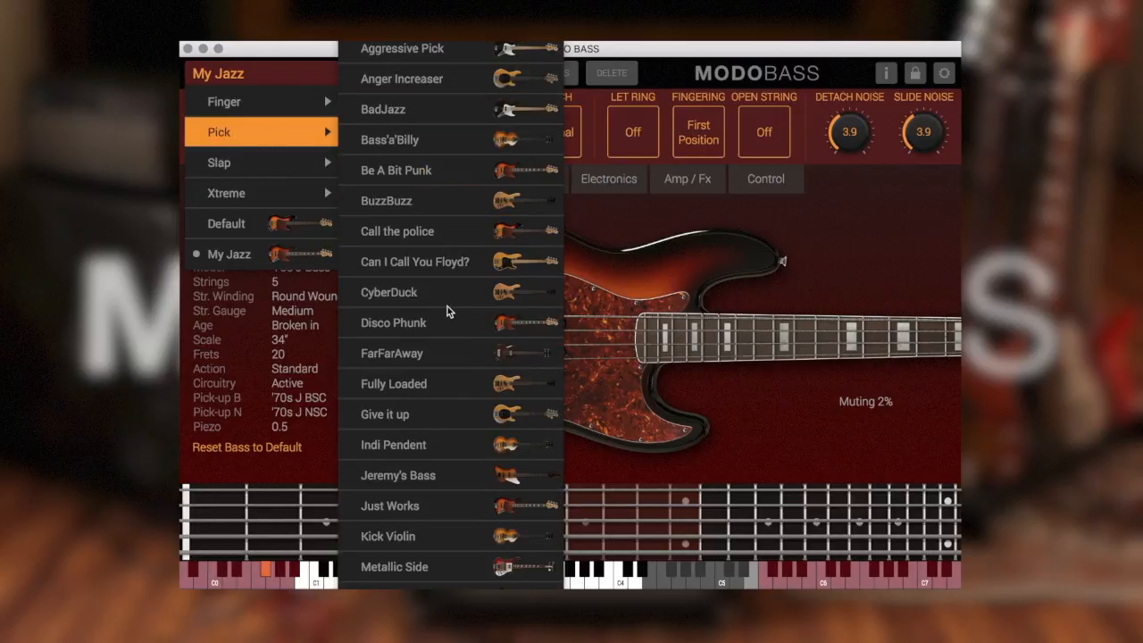
mouse_move(223, 162)
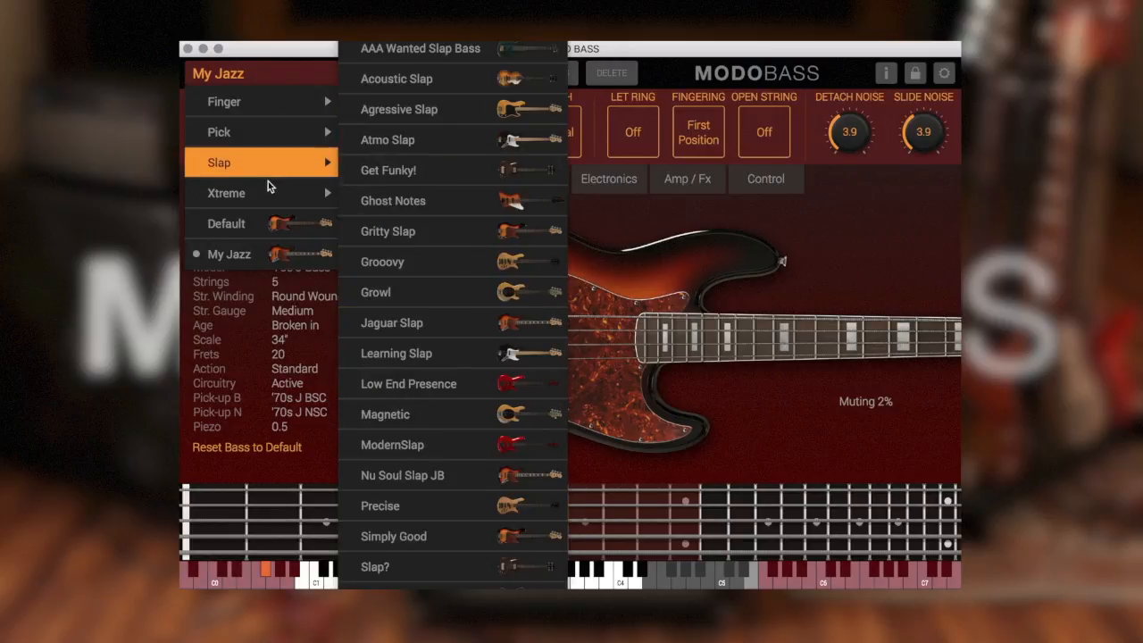
mouse_move(272, 196)
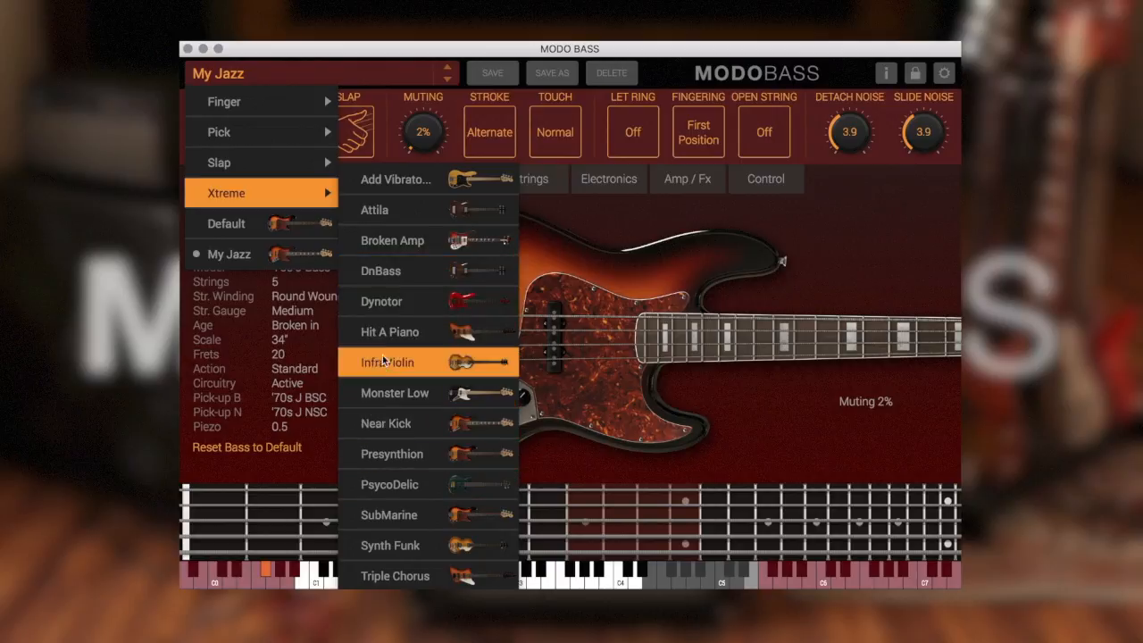
click(238, 257)
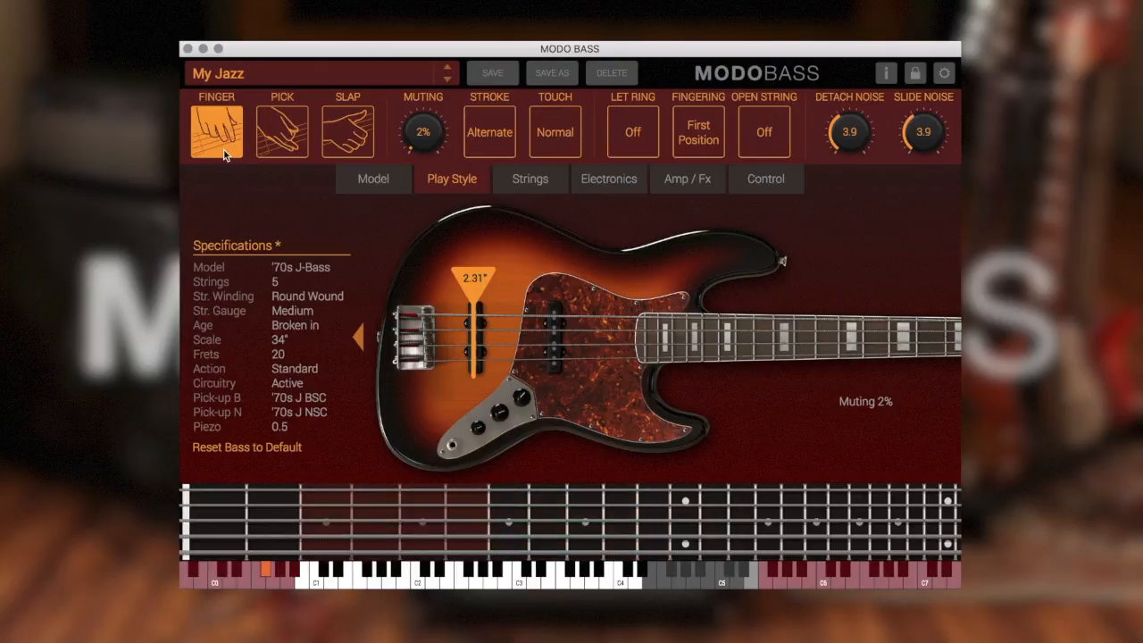
Step: Switch to the Pick technique and try Let Ring and Open String on, setting both back to Off
click(281, 125)
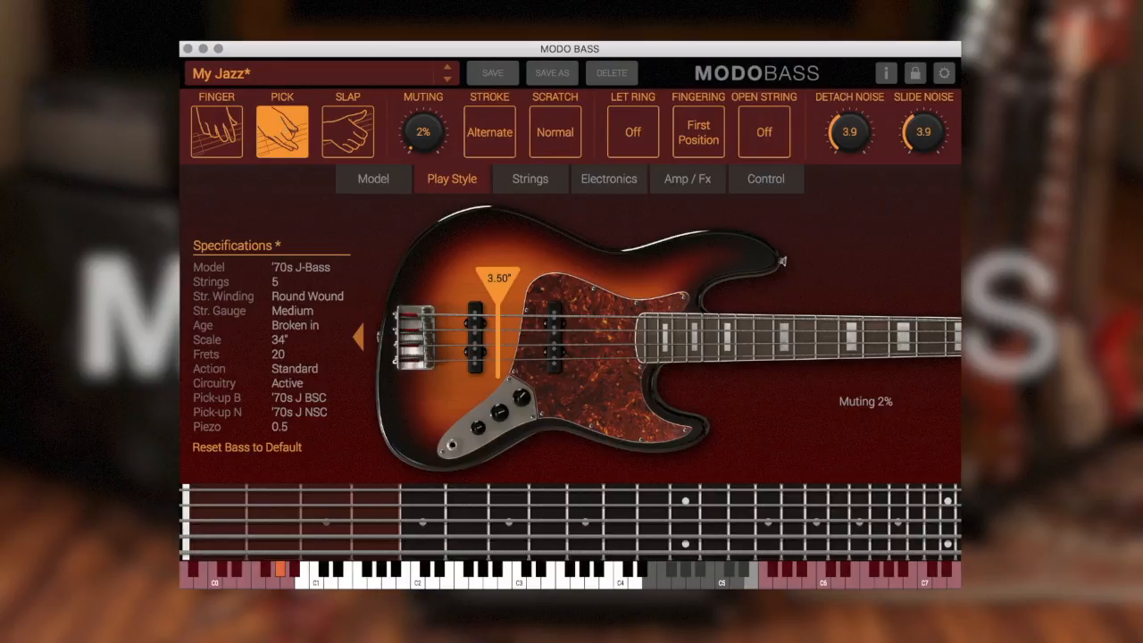
click(650, 132)
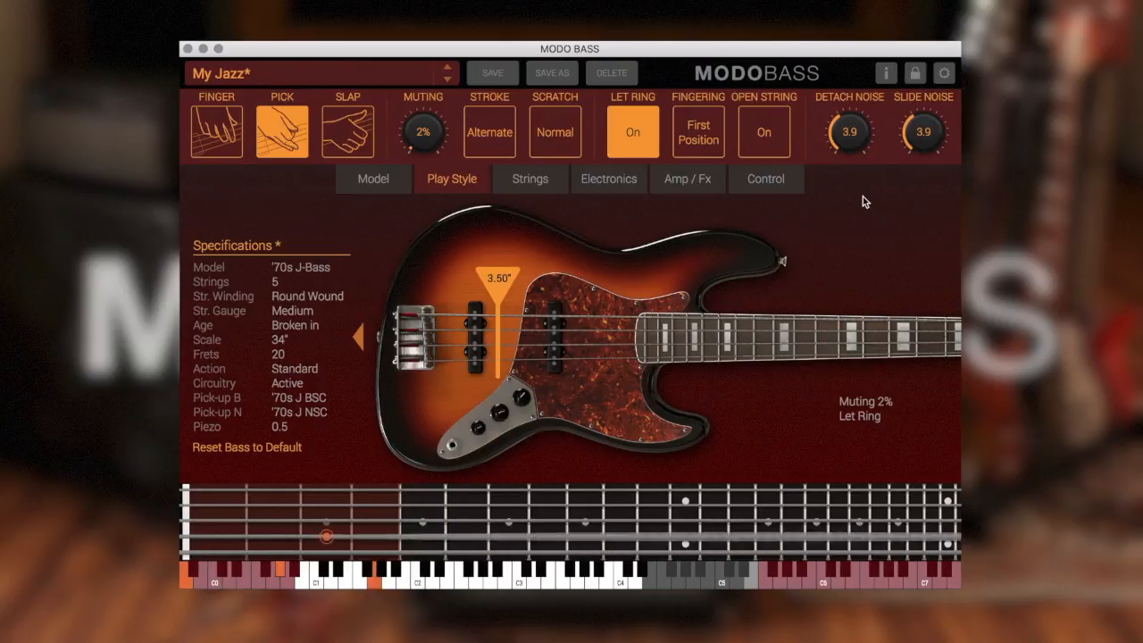
click(632, 134)
click(767, 138)
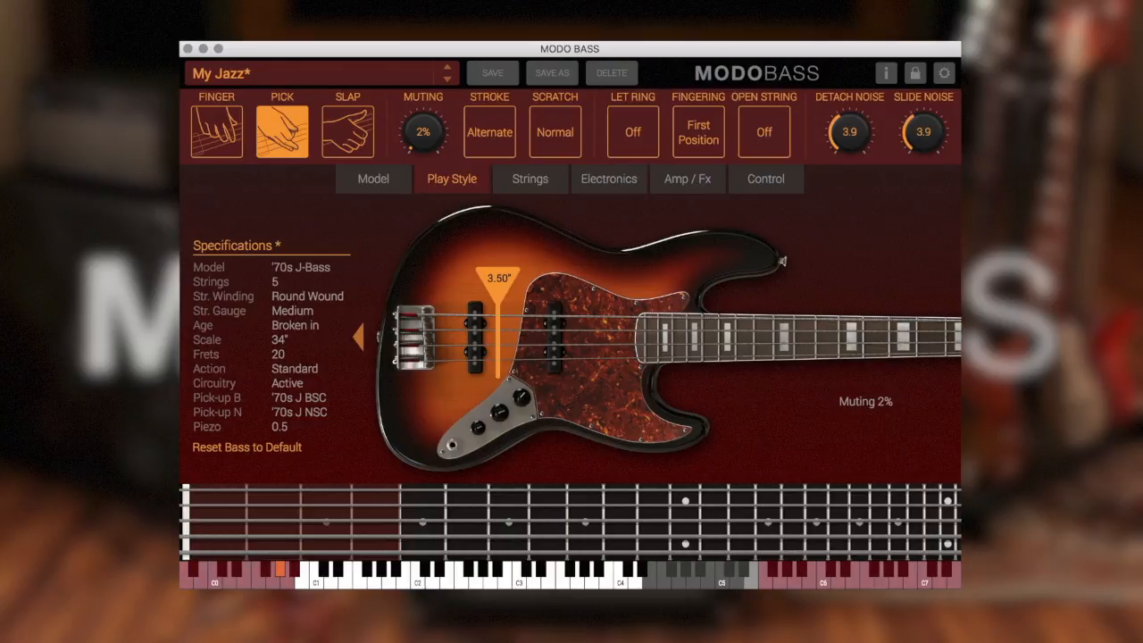
Step: Try the Slap technique and return the play style to Finger
click(337, 143)
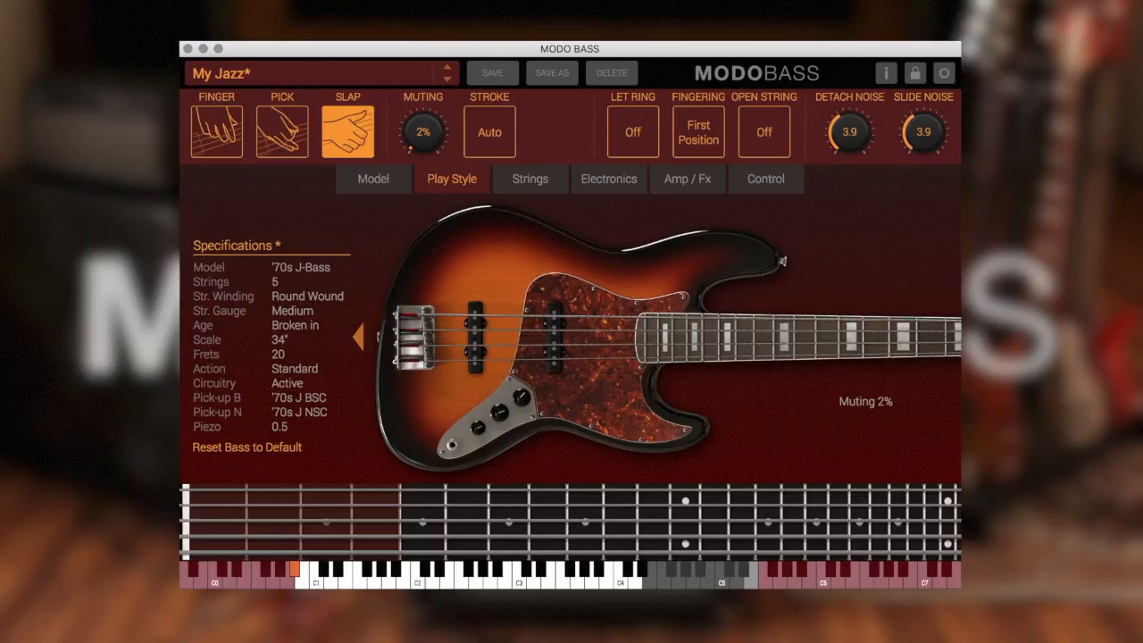
click(220, 128)
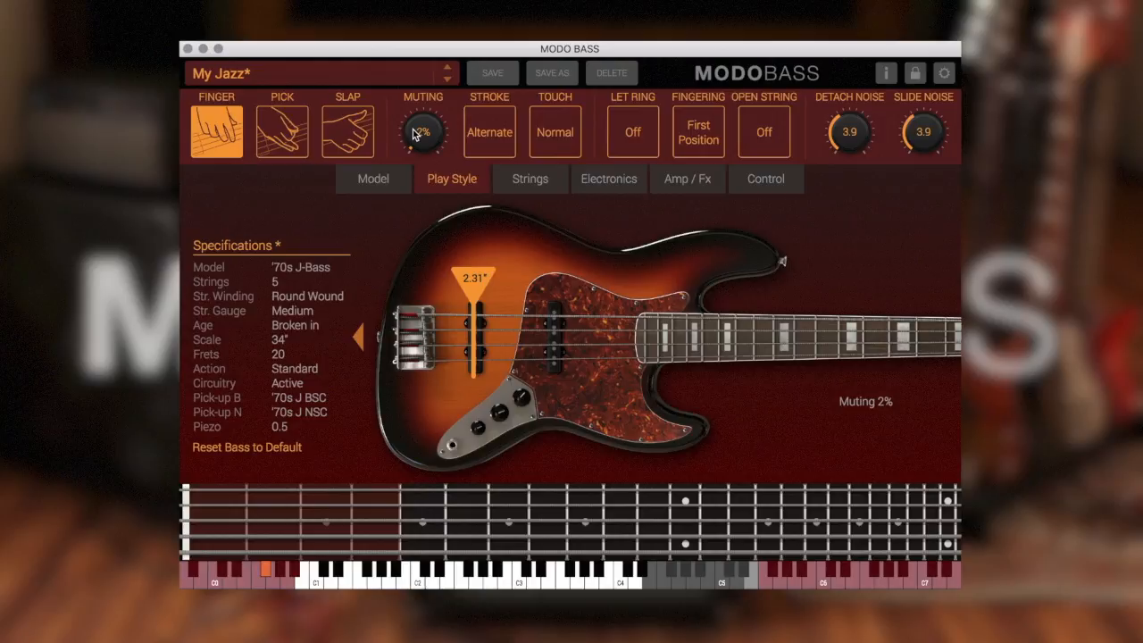
Step: Try several muting amounts, including 100% and 86%, and finish with Muting at 0%
drag(414, 134, 420, 139)
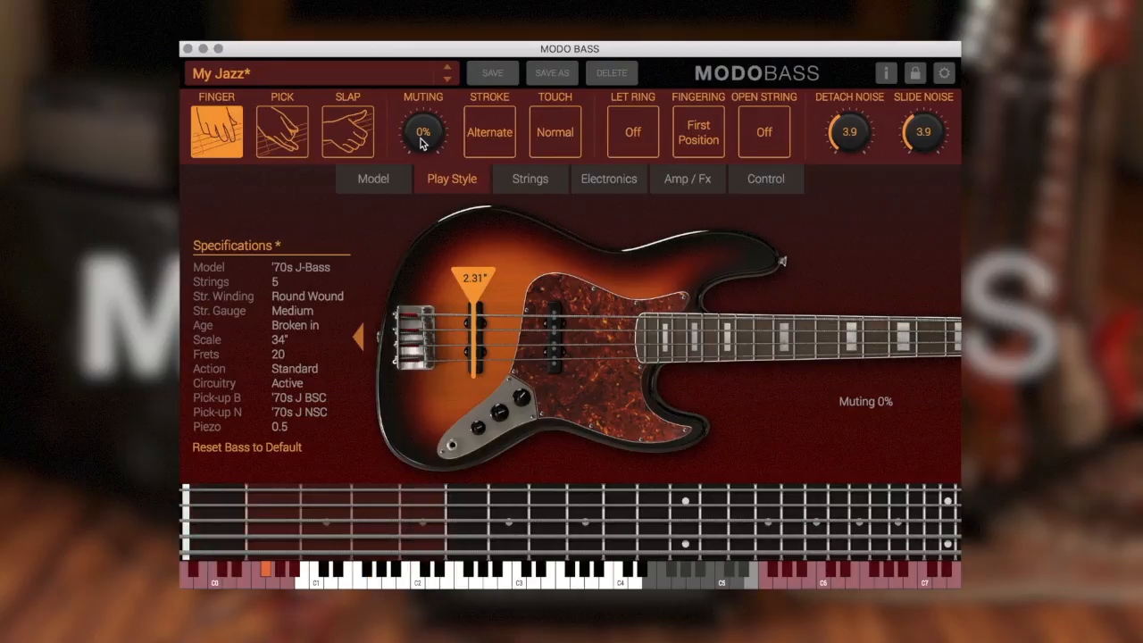
drag(421, 139, 418, 35)
drag(436, 138, 435, 95)
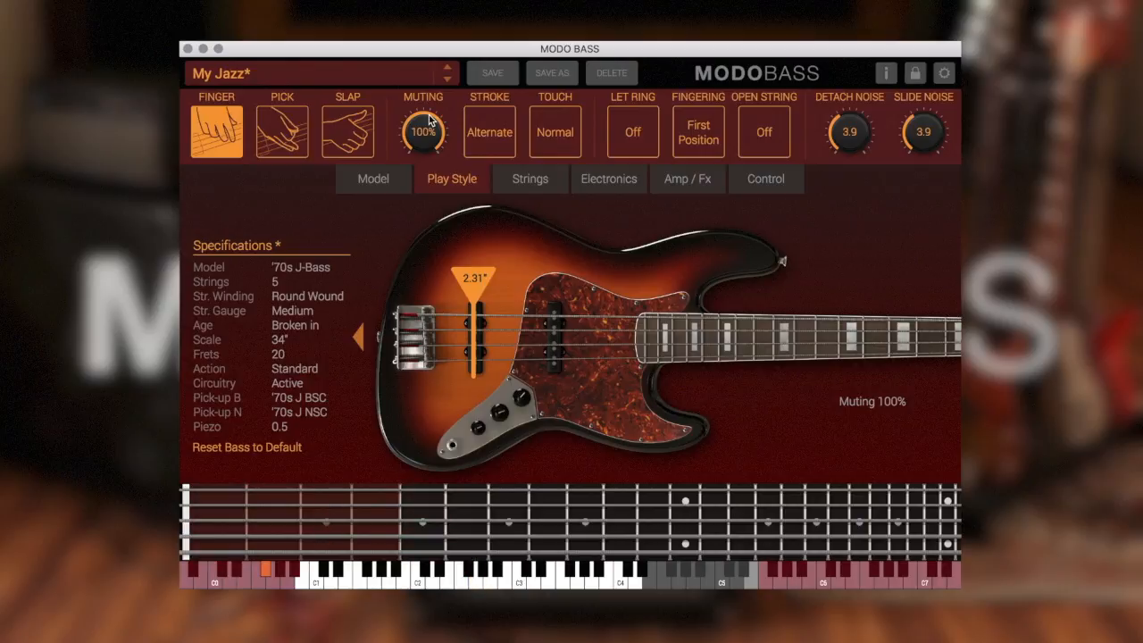
drag(440, 129, 465, 335)
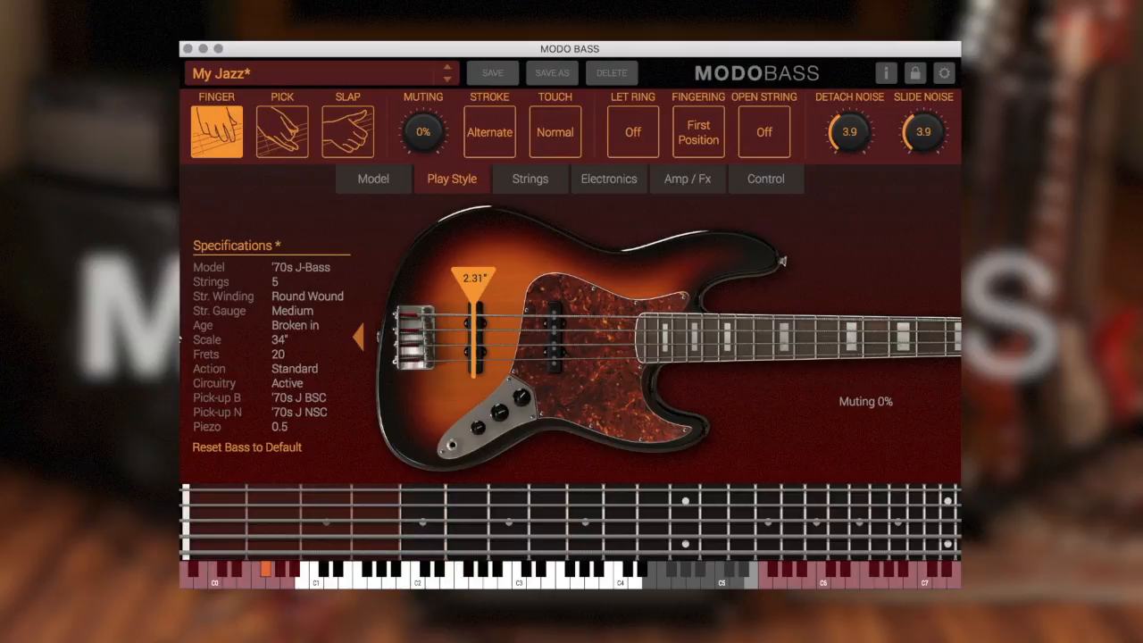
drag(428, 135, 438, 54)
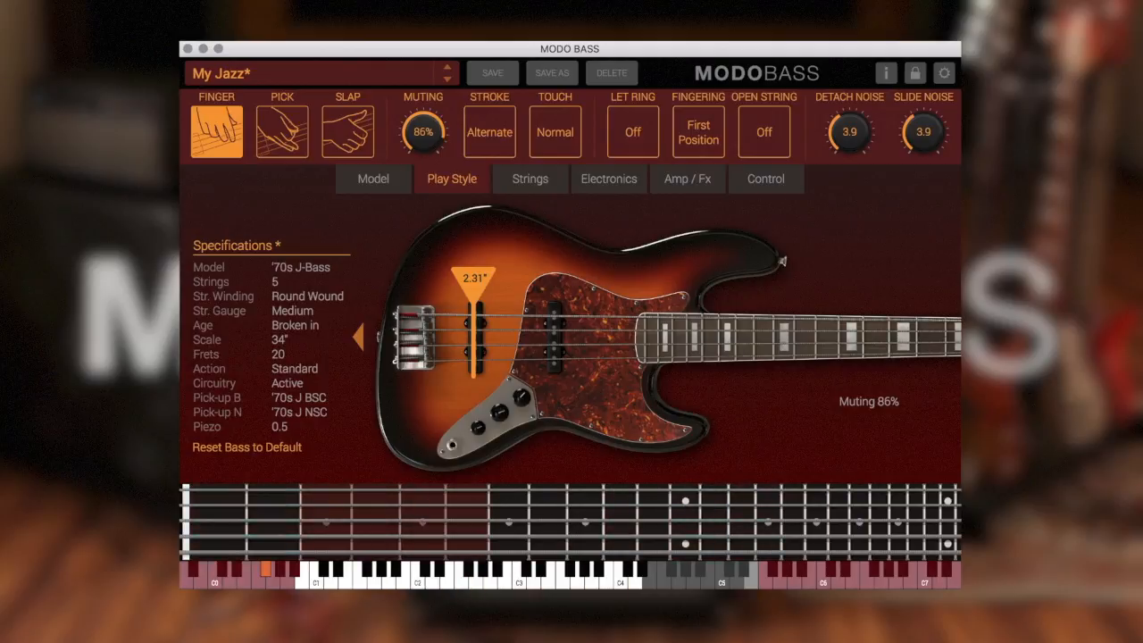
drag(428, 127, 442, 355)
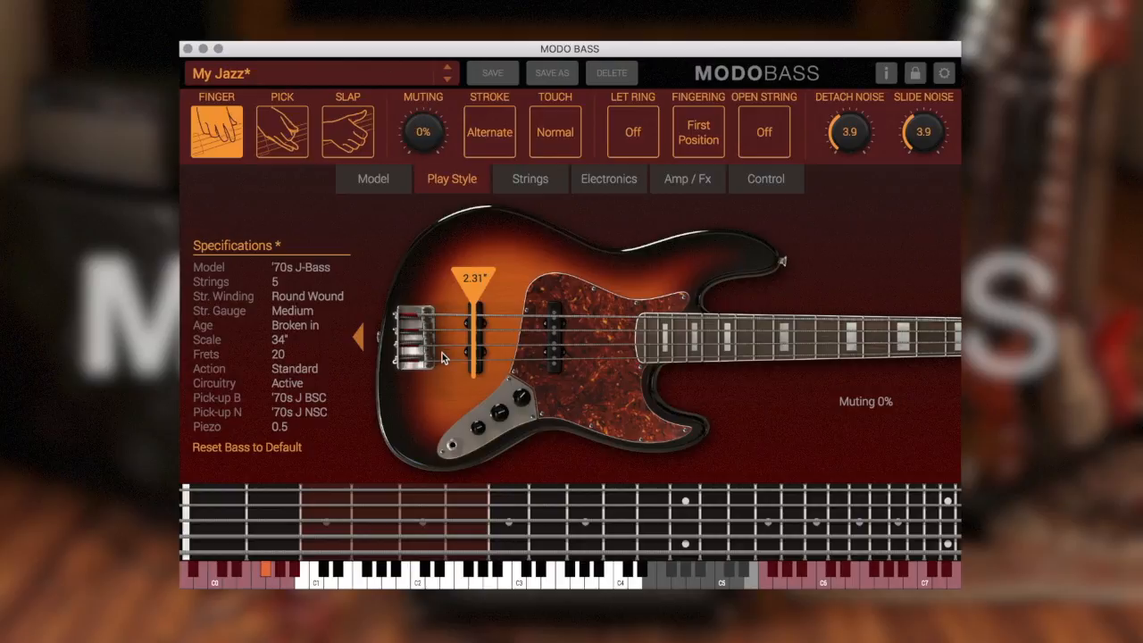
Step: Cycle the Stroke setting through its options, including Middle, and return it to Alternate
click(493, 138)
click(494, 139)
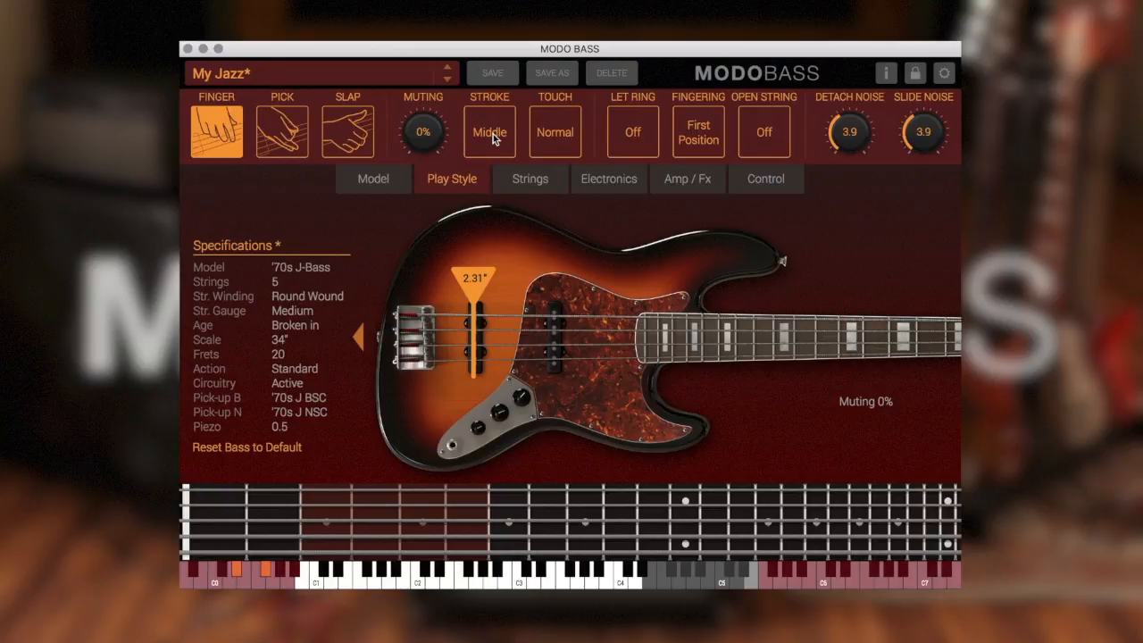
click(493, 139)
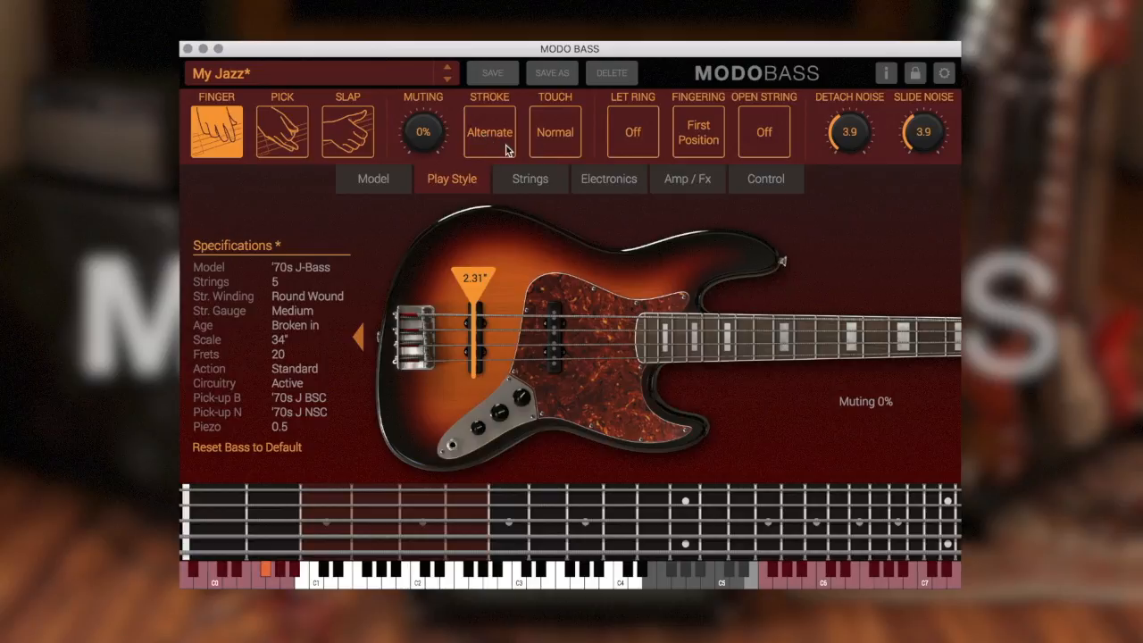
Step: Set Touch to Soft, and try the Nearest fingering before restoring First Position
click(553, 140)
click(553, 140)
click(705, 142)
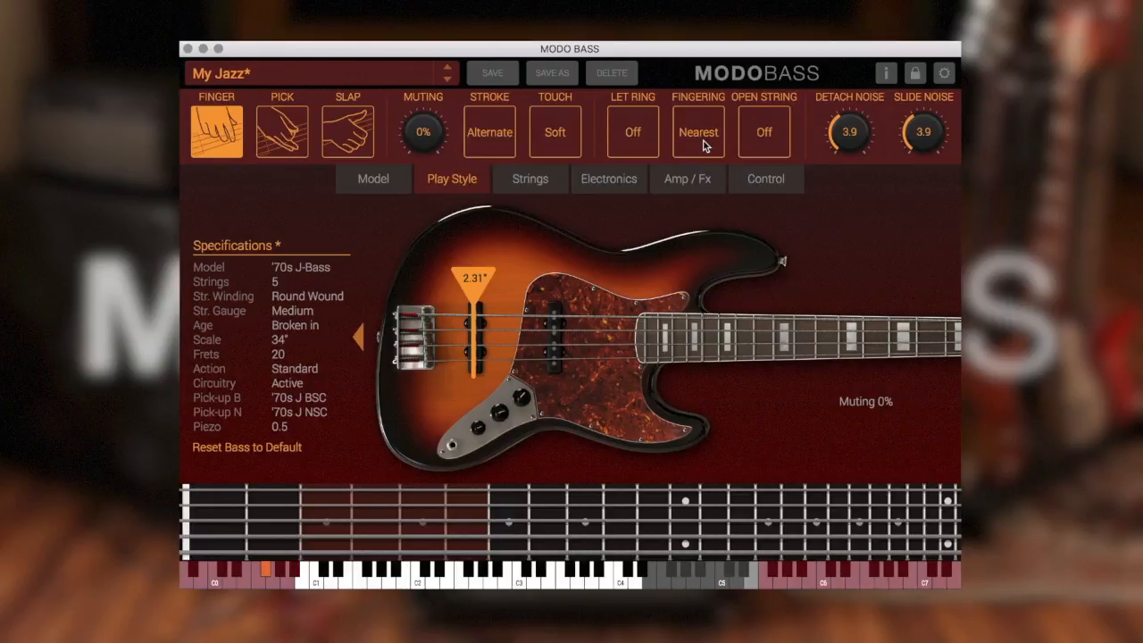
click(705, 146)
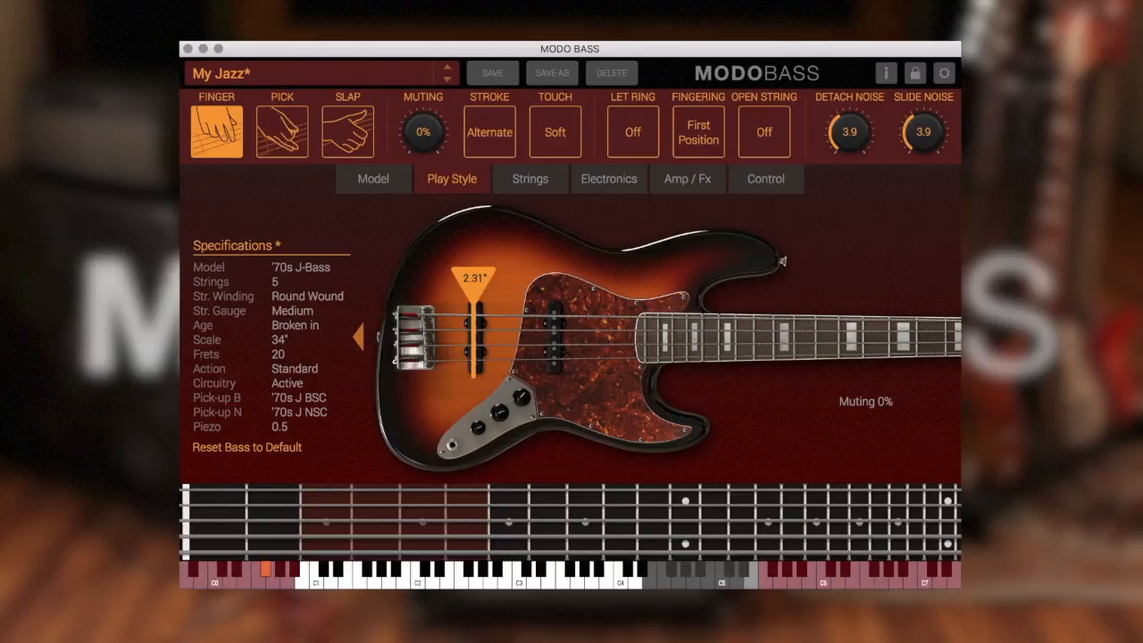
Step: In the string settings, try the 4 and 4 Drop D string configurations, and return to 5 strings
click(527, 177)
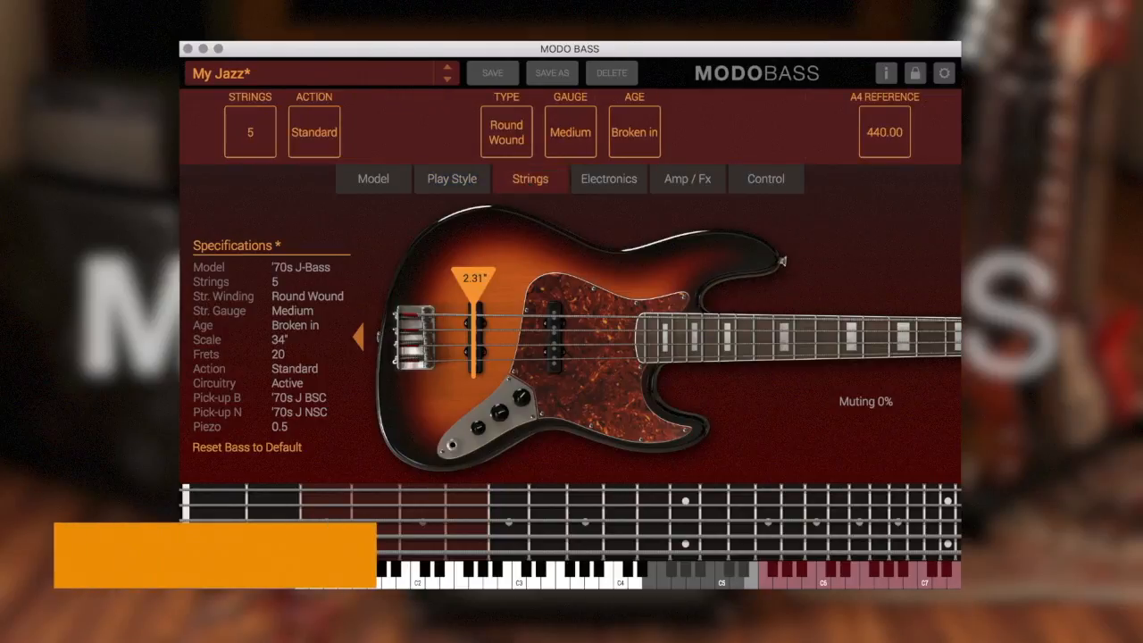
click(255, 136)
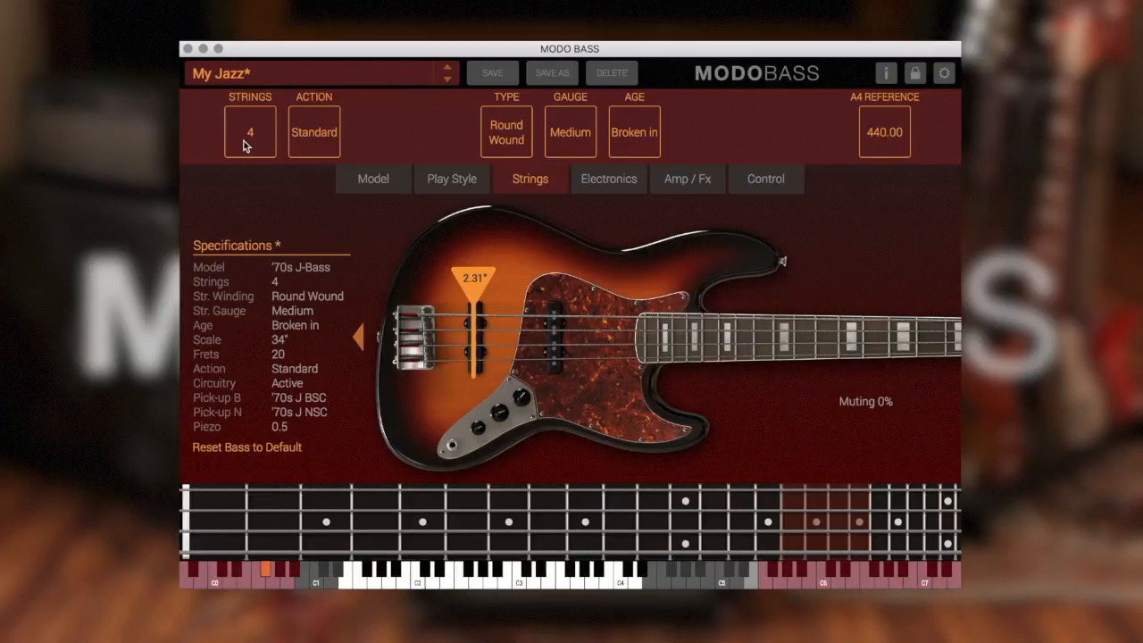
click(247, 143)
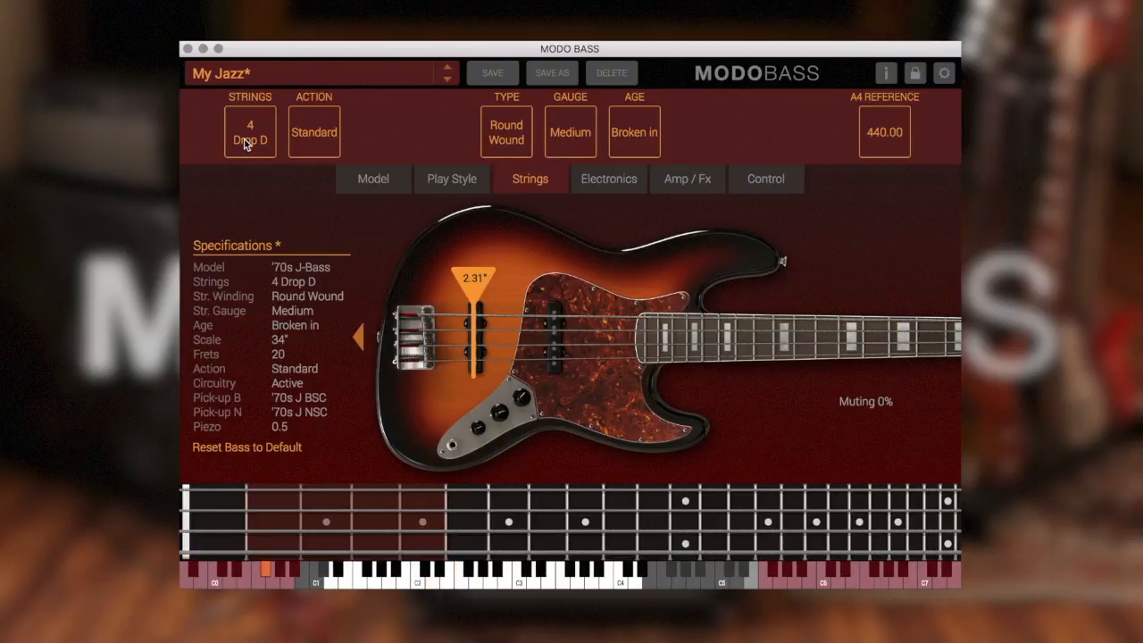
click(250, 134)
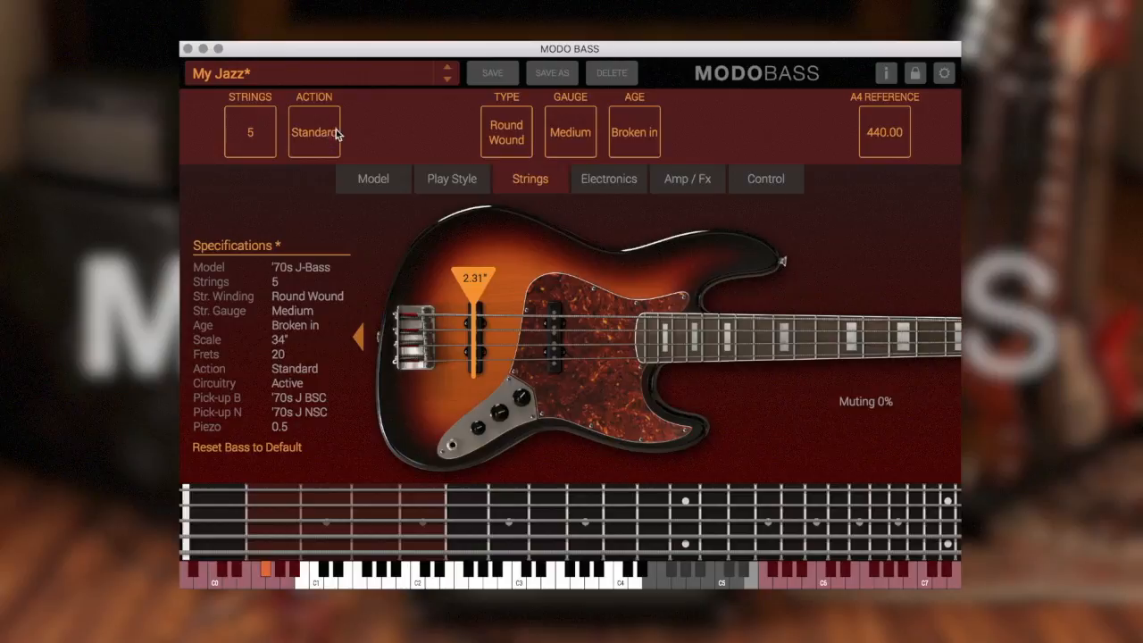
Step: Try the High and Low string action settings, and return Action to Standard
click(320, 136)
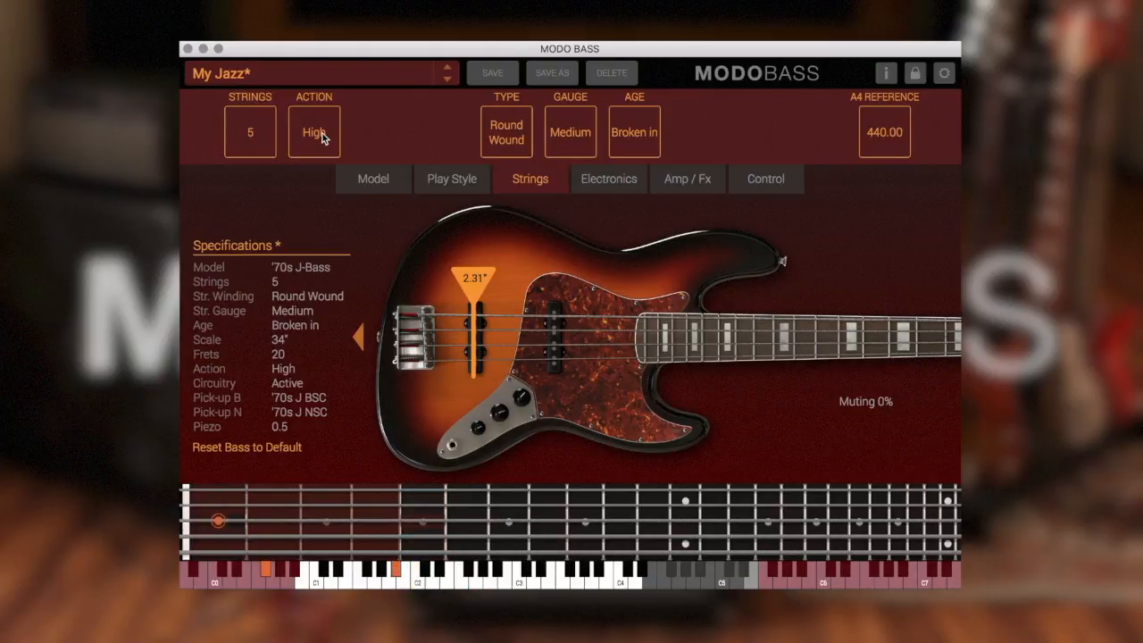
click(323, 138)
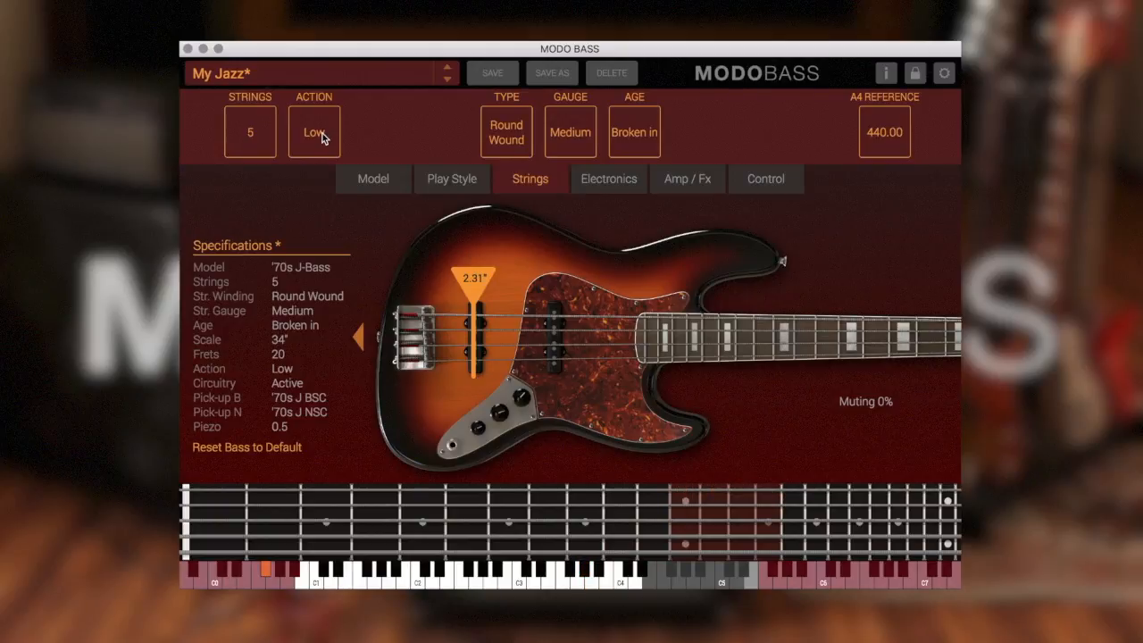
click(297, 138)
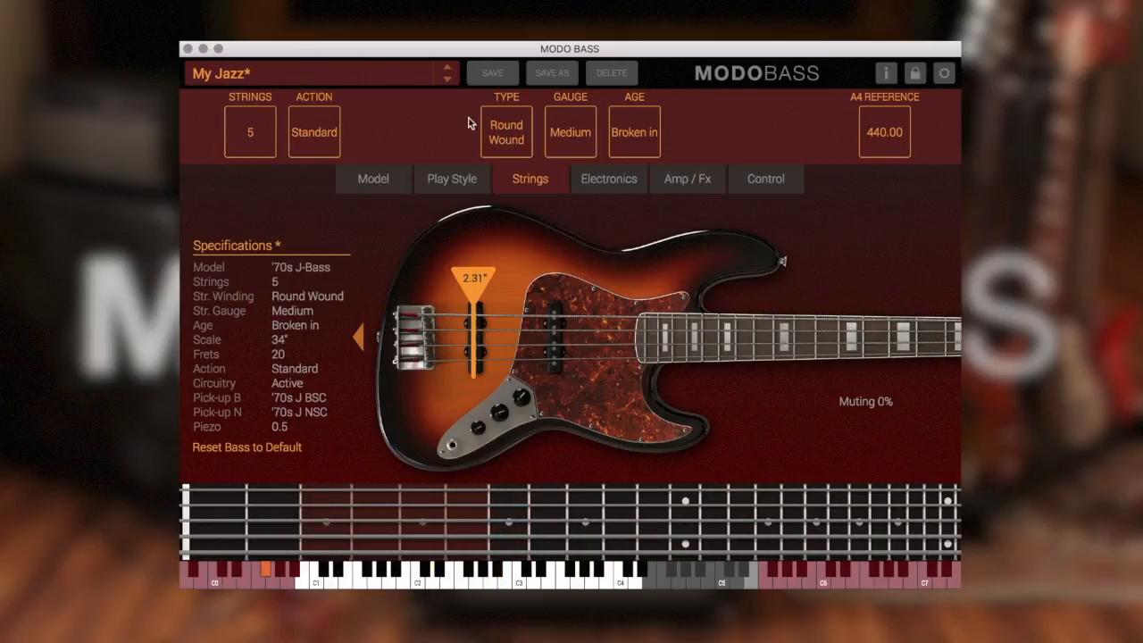
Step: Try the Flat Wound type and return to Round Wound, and try the Heavy and Light gauges before restoring Medium
click(522, 130)
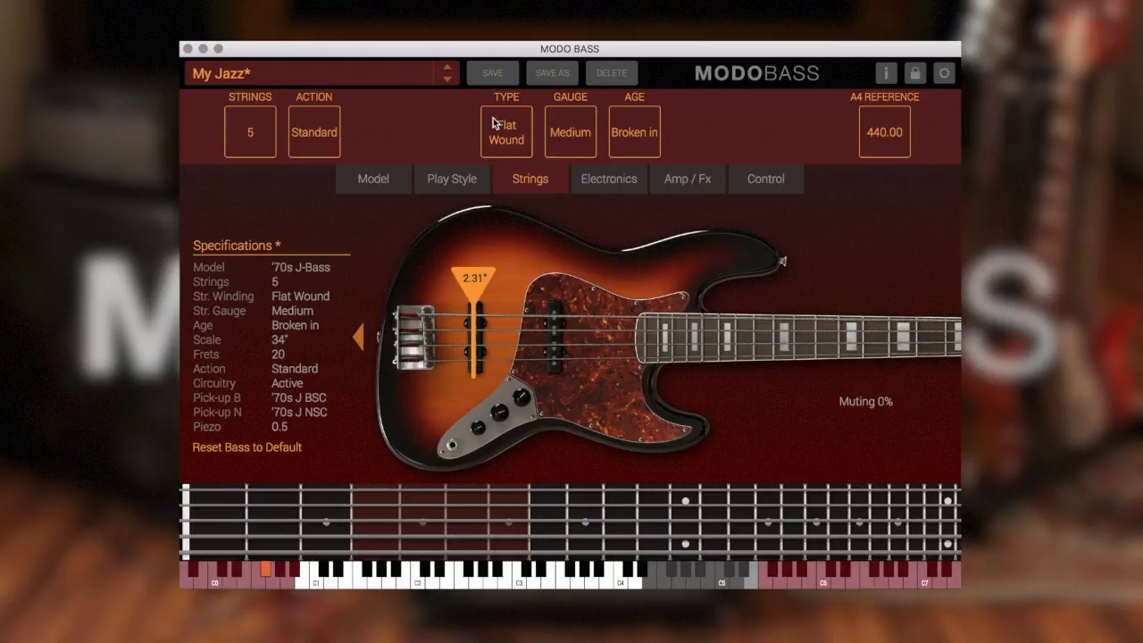
click(498, 122)
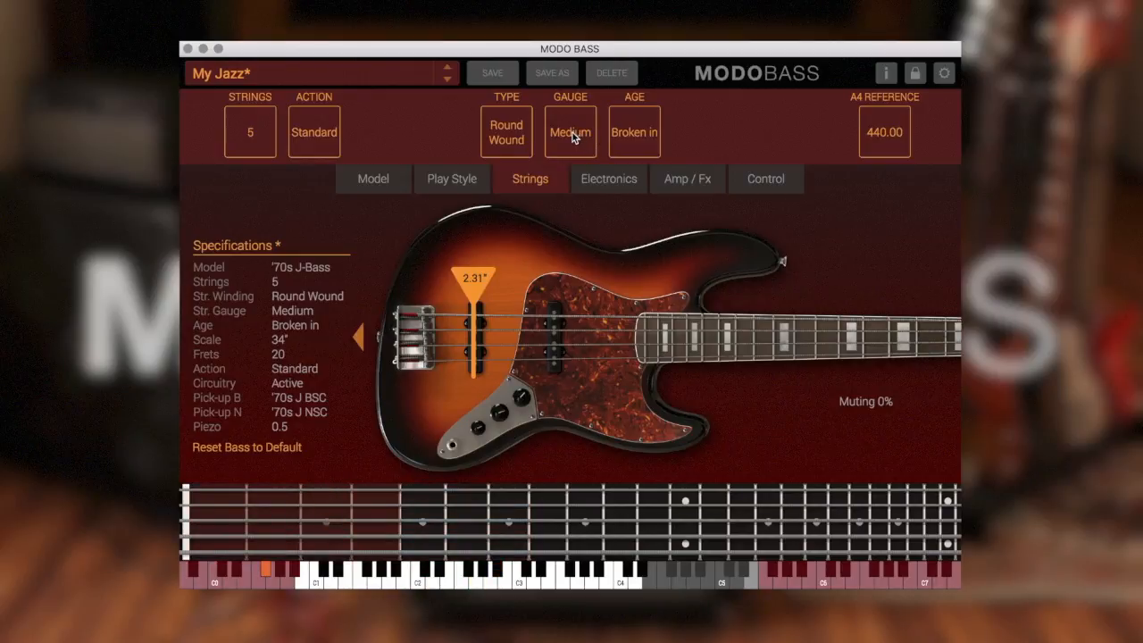
scroll(573, 132, down, 1)
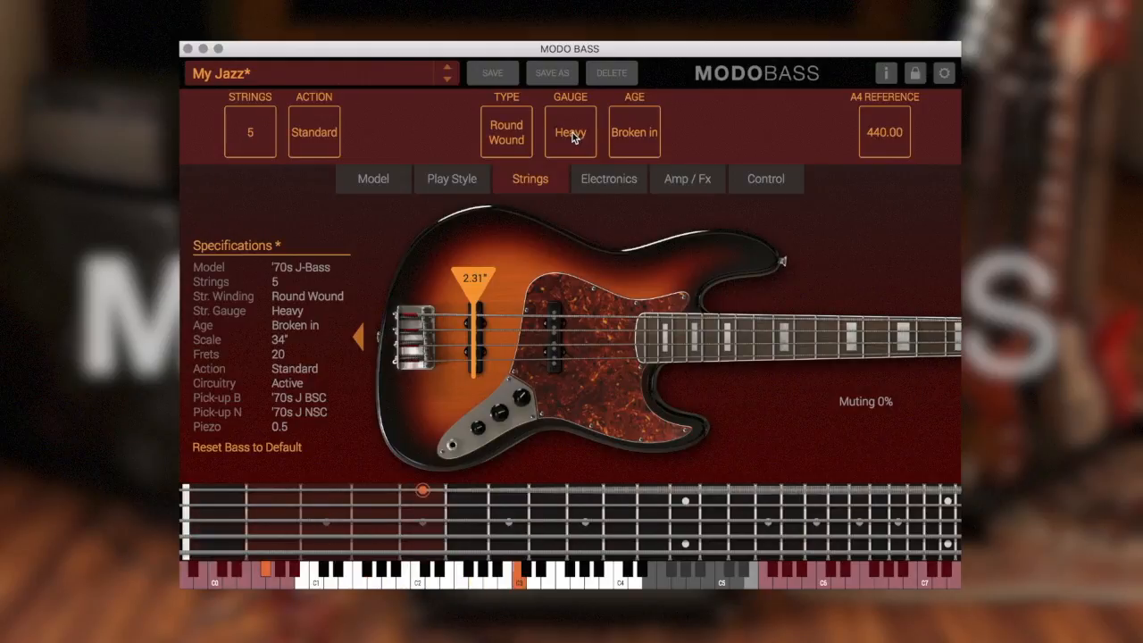
scroll(572, 132, down, 1)
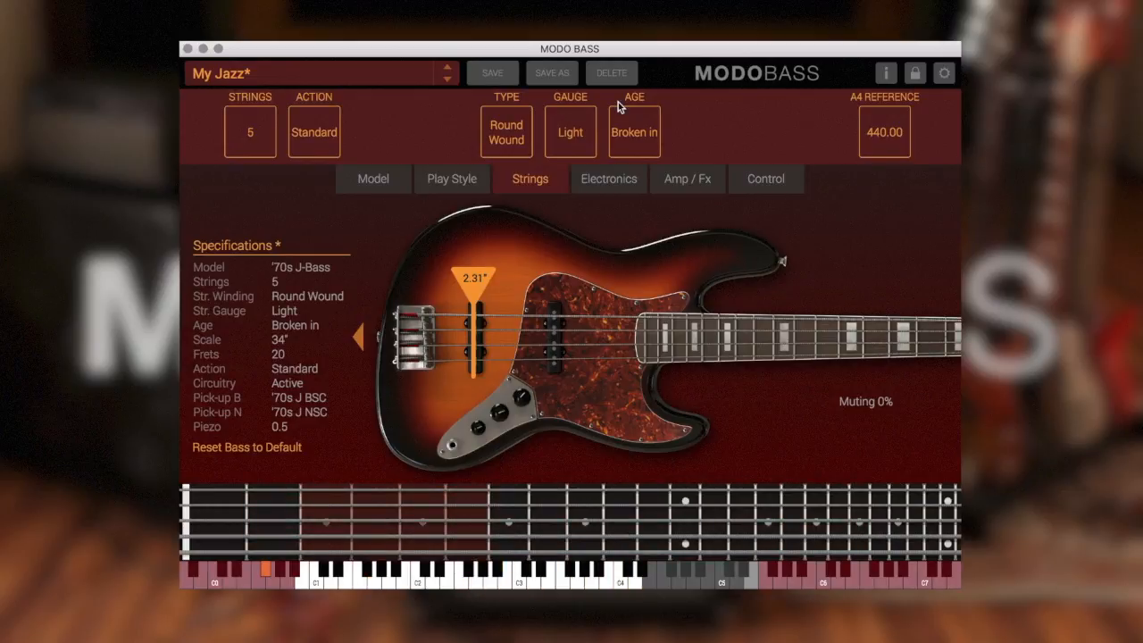
click(587, 126)
Step: Try the Old and New string ages, and return Age to Broken in
click(637, 137)
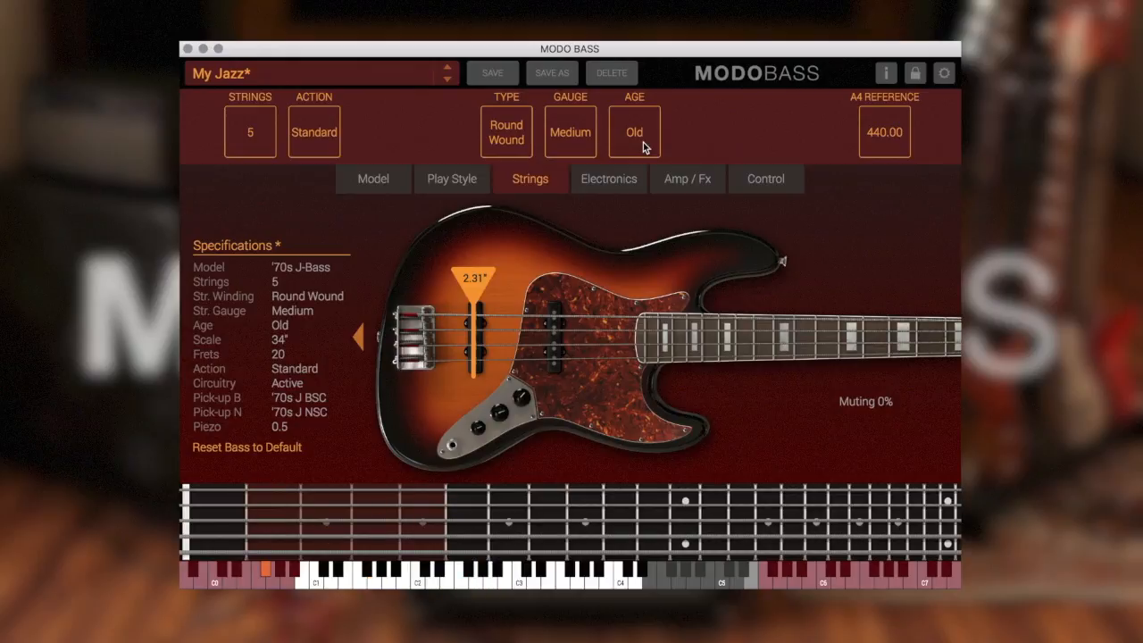
click(643, 142)
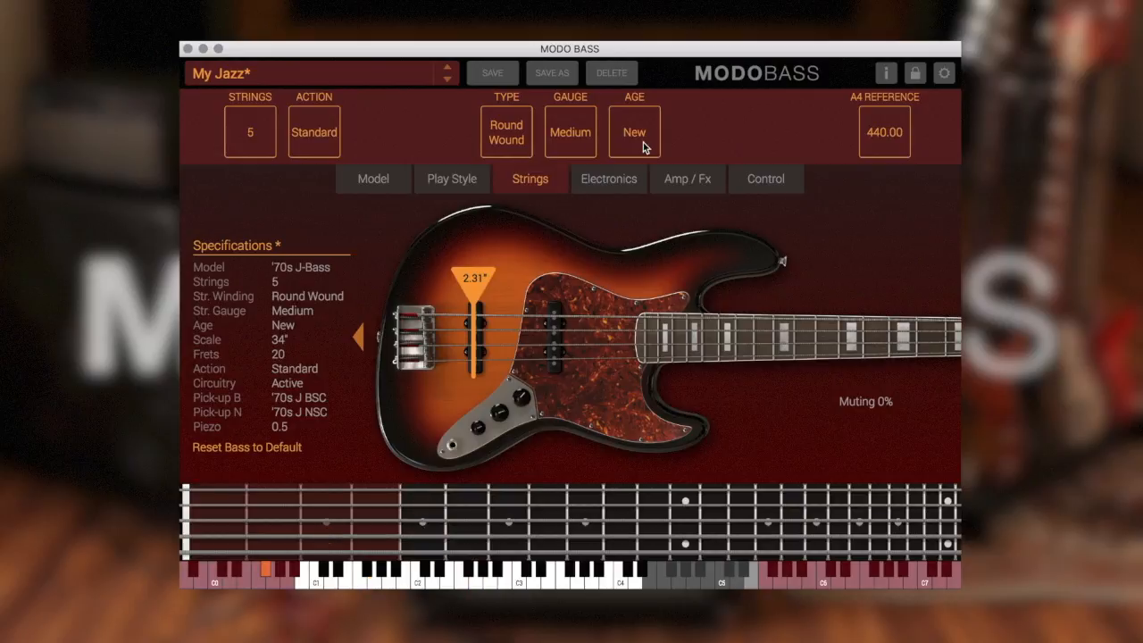
click(644, 141)
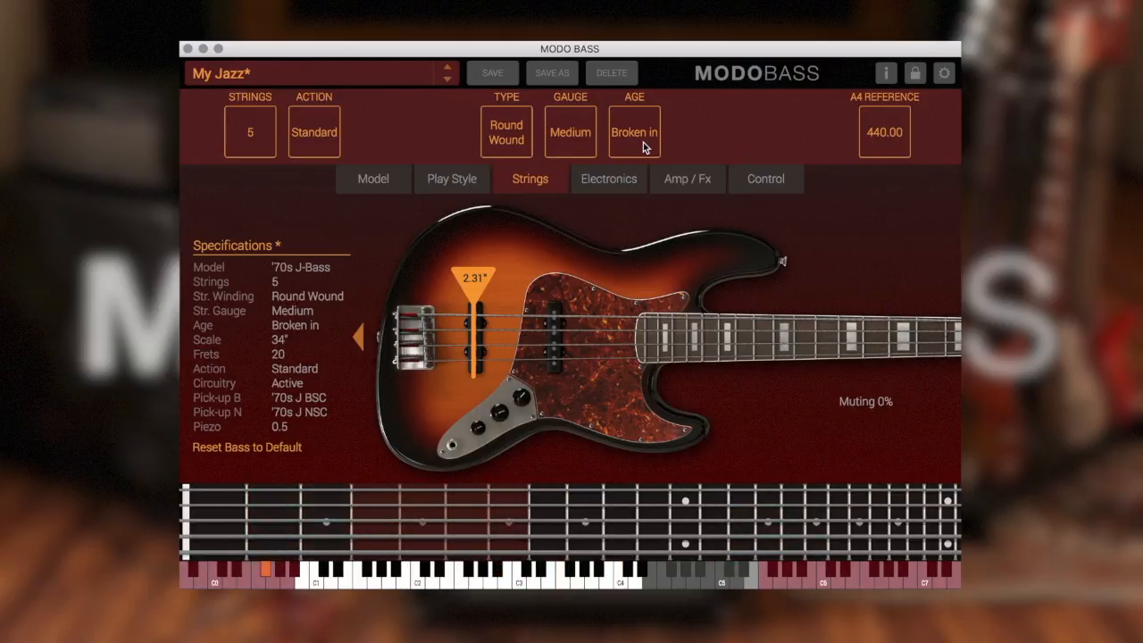
Step: Try an A4 reference of 450.00, and restore it to 440.00
double_click(876, 133)
click(882, 132)
key(BackSpace)
text(5)
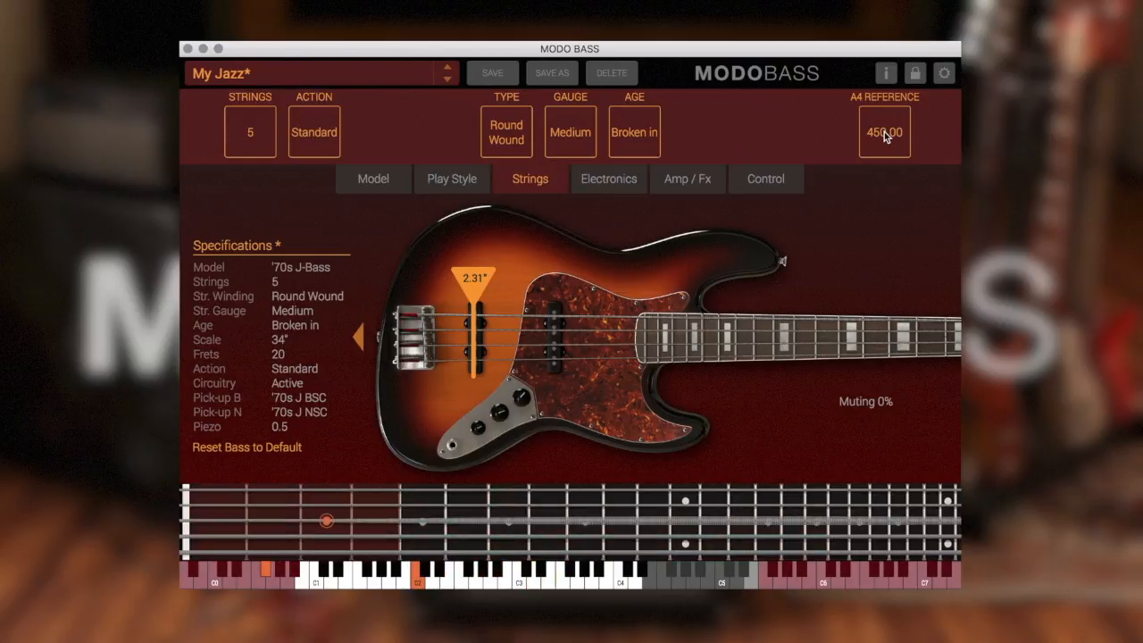
double_click(884, 131)
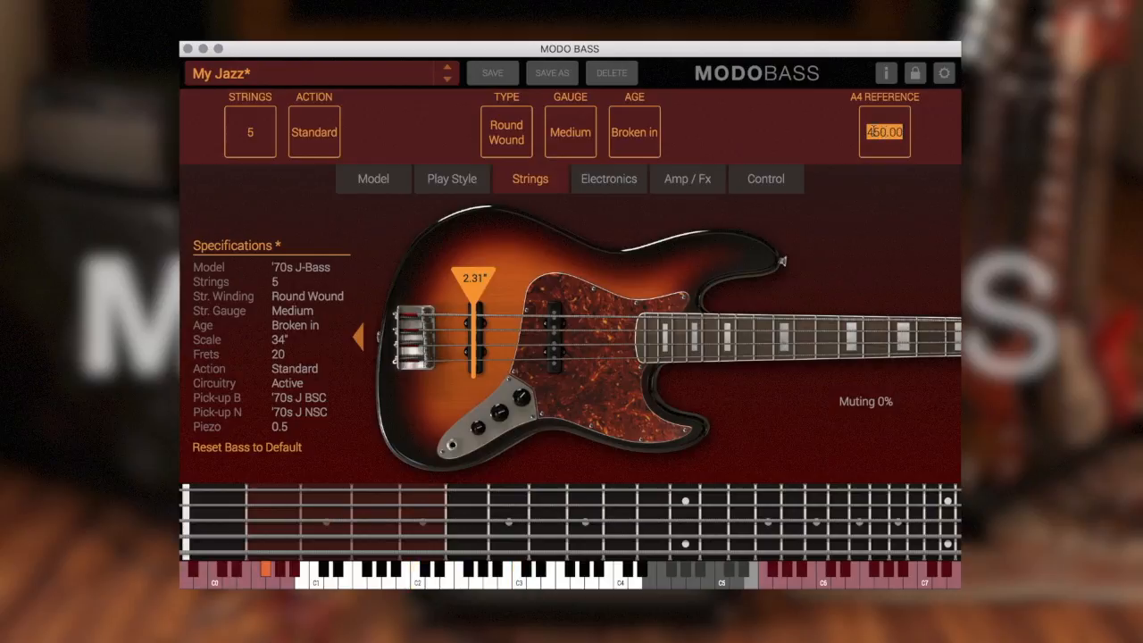
key(Return)
key(BackSpace)
text(4)
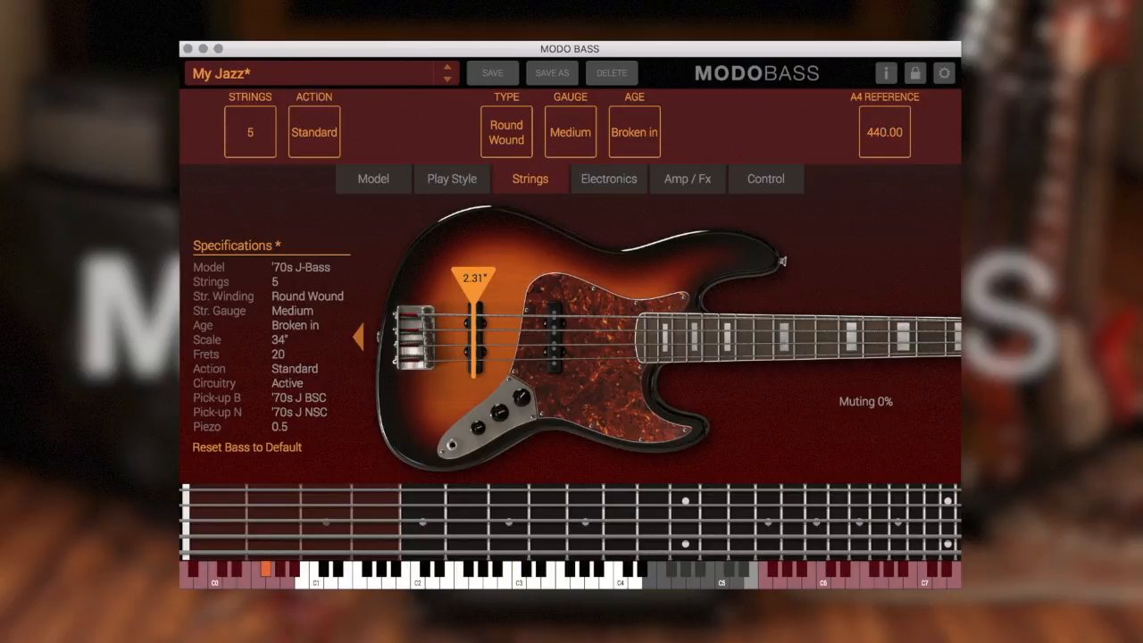
Step: In the electronics settings, try the '70s P SC bridge pickup and replace it with the Bass Man 5 HB
click(619, 183)
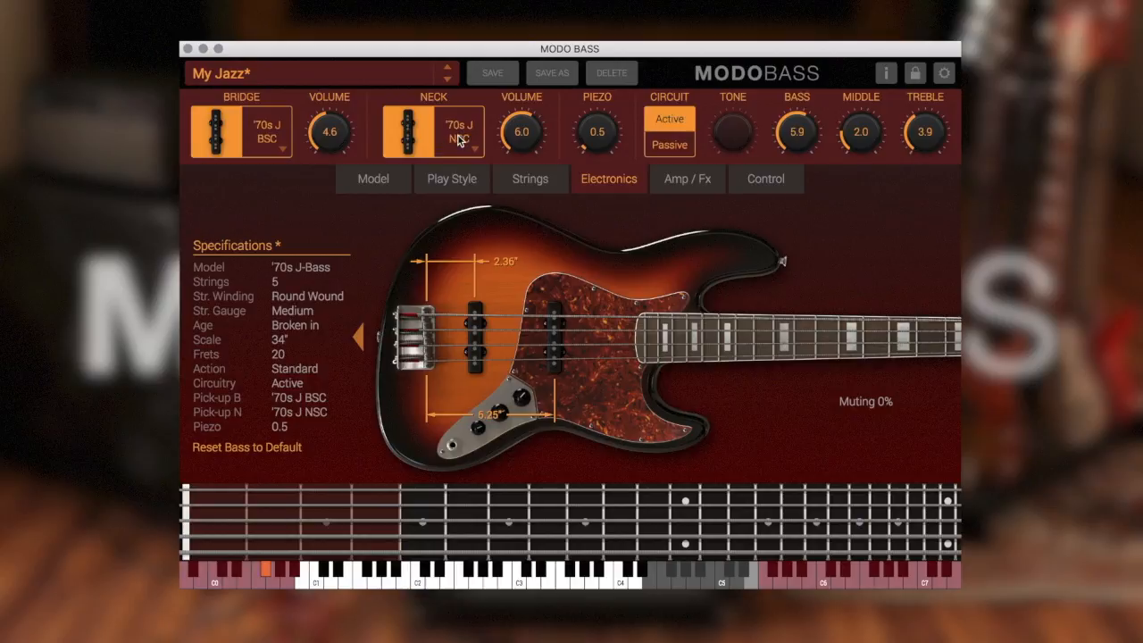
click(284, 154)
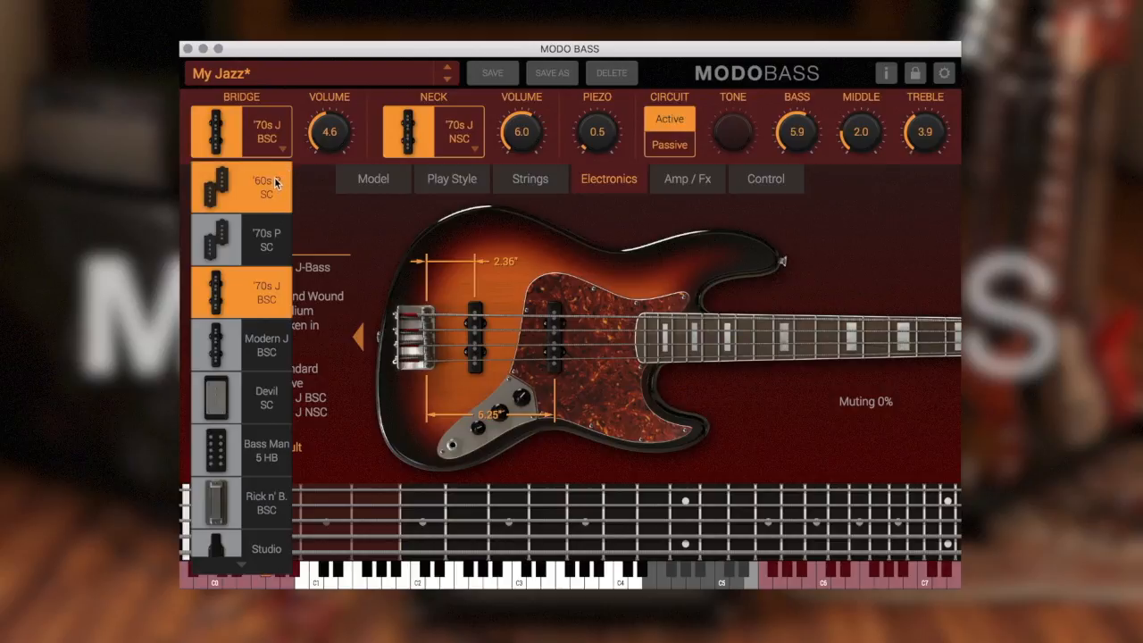
click(270, 236)
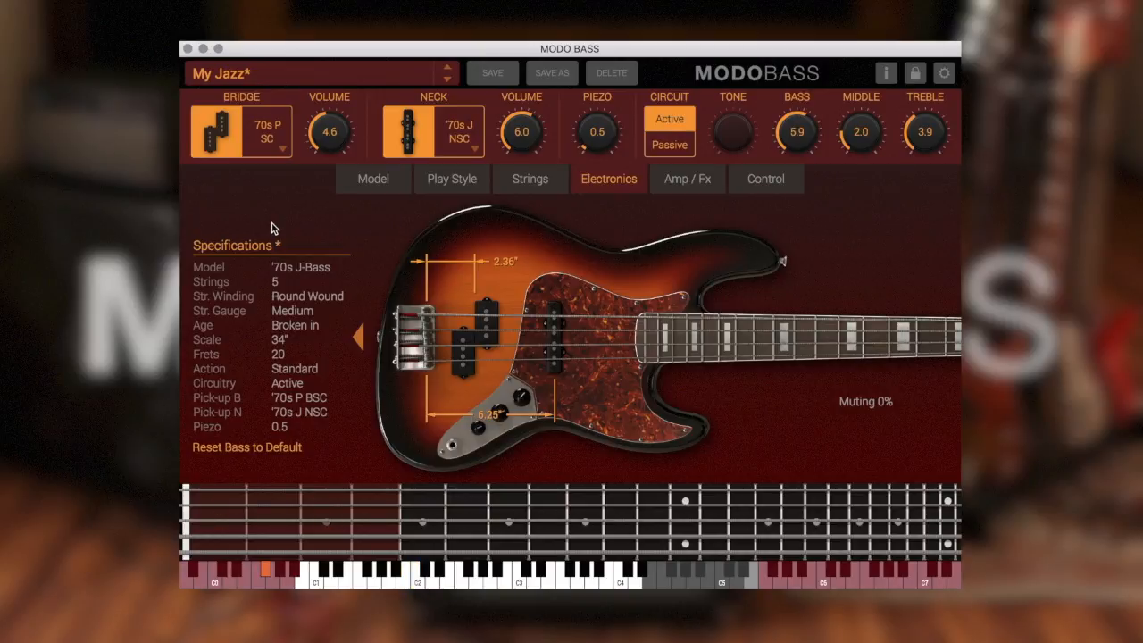
click(276, 149)
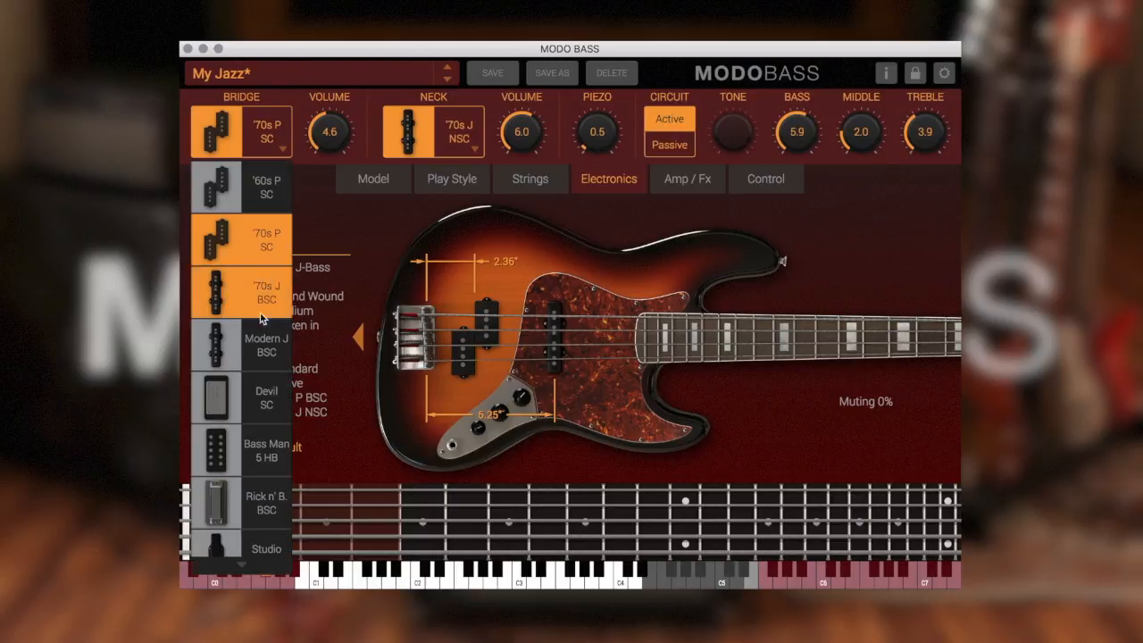
scroll(275, 338, down, 1)
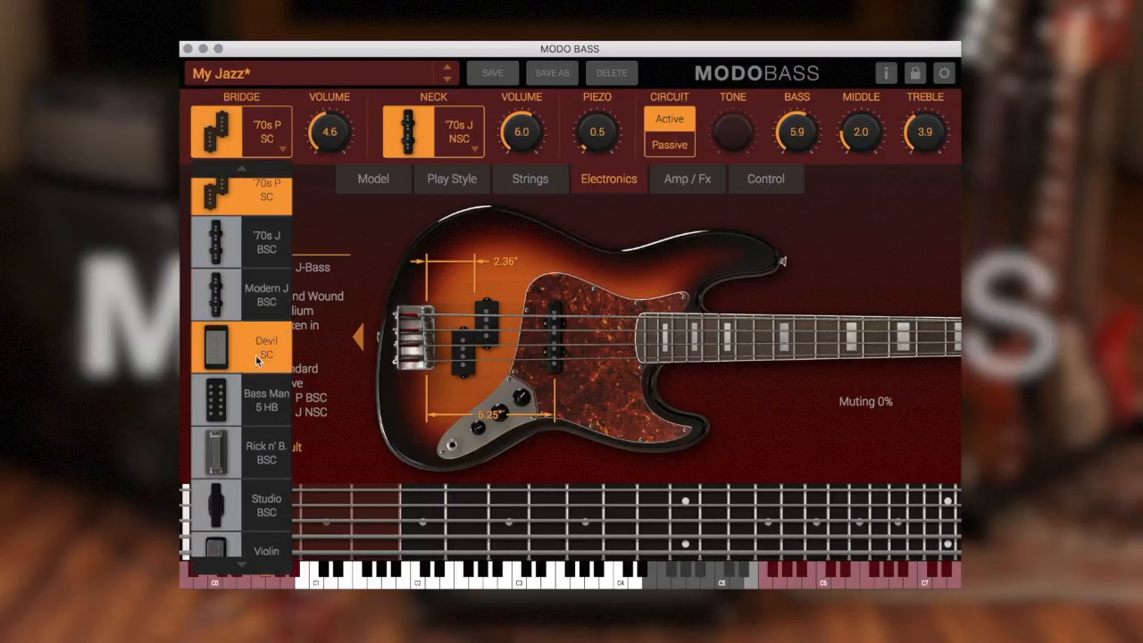
click(268, 399)
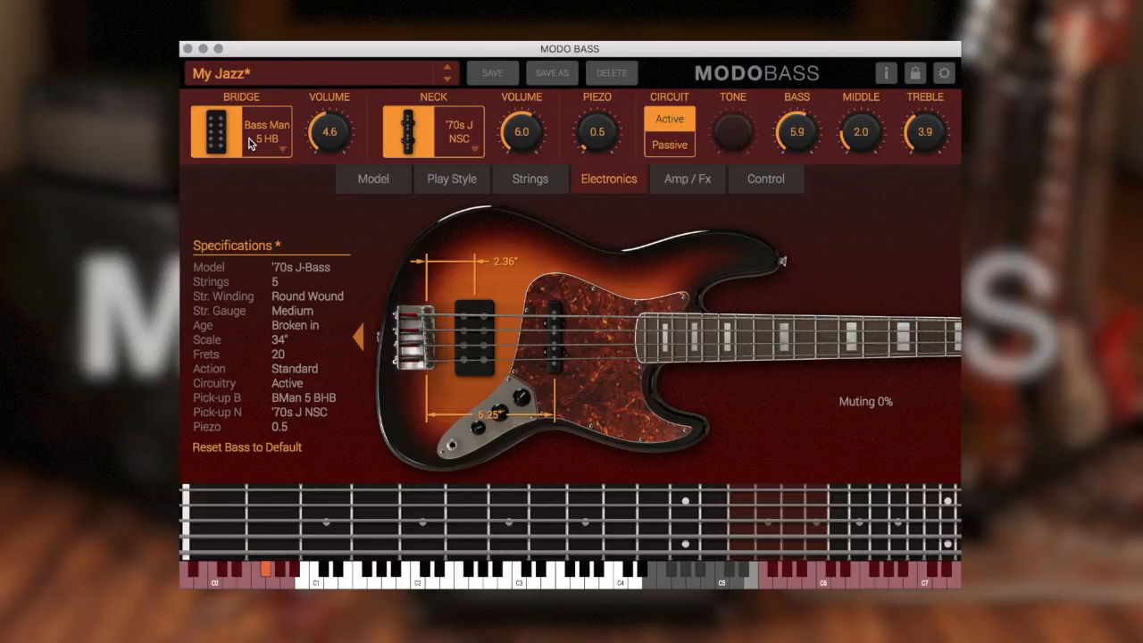
Step: Change the neck pickup to Japan NHB
click(474, 151)
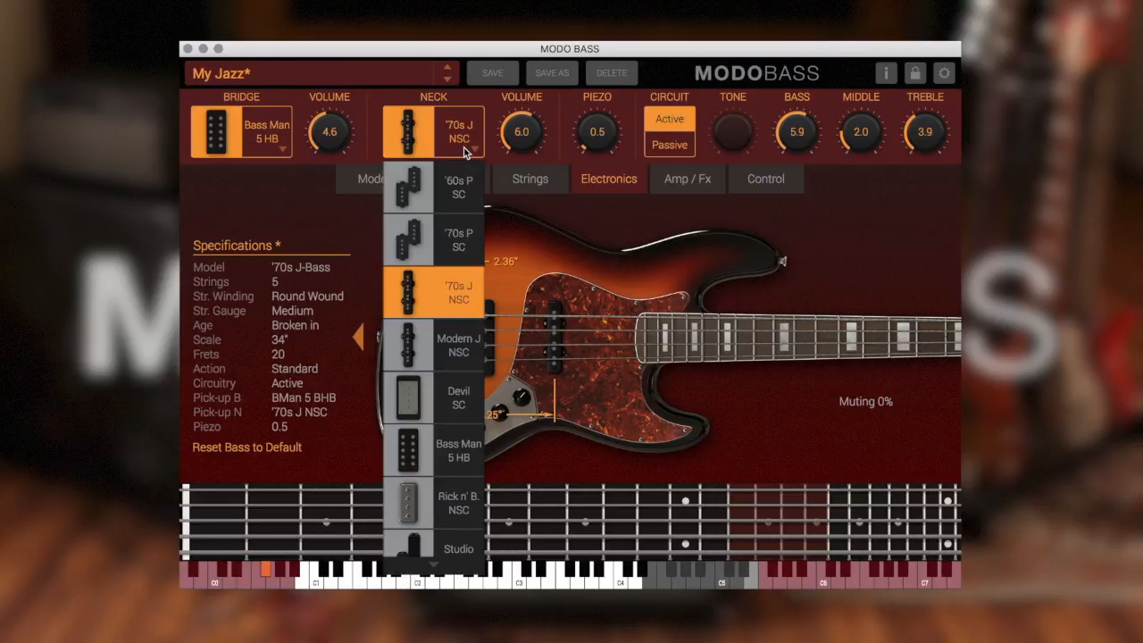
scroll(460, 330, down, 4)
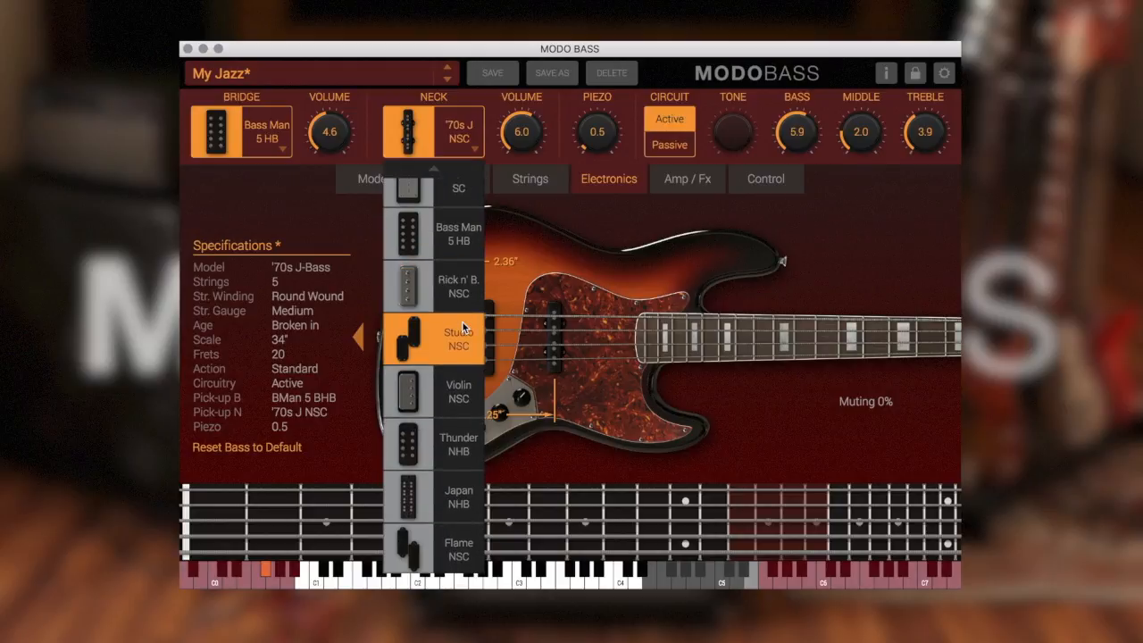
click(443, 480)
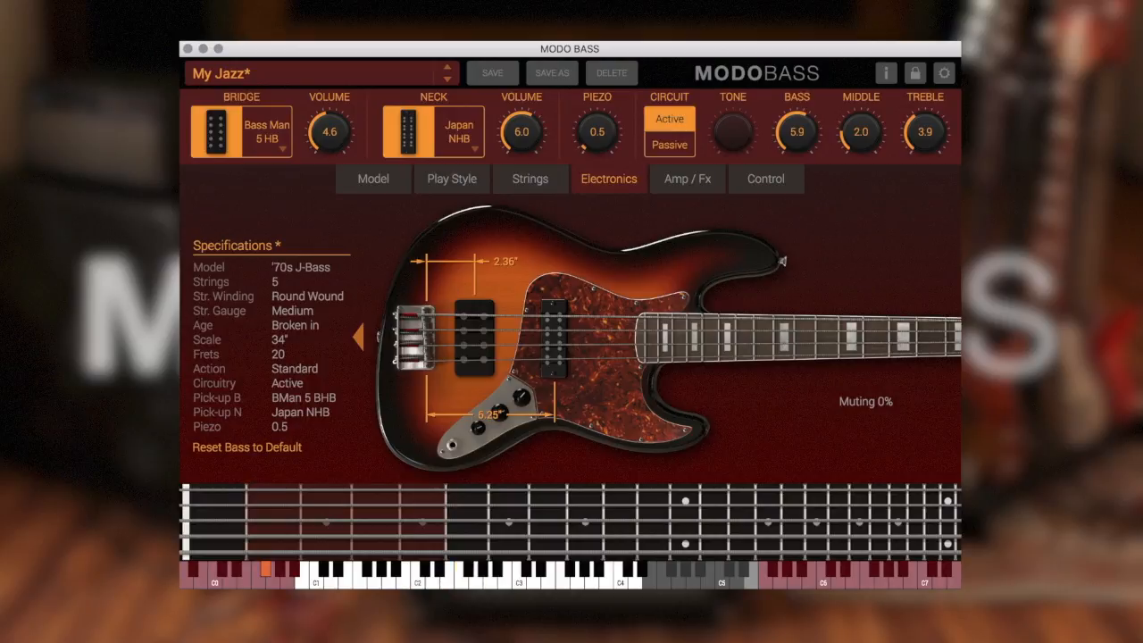
Step: Change the bridge pickup to '60s P SC and the neck pickup to Rick n' B. NSC
click(277, 150)
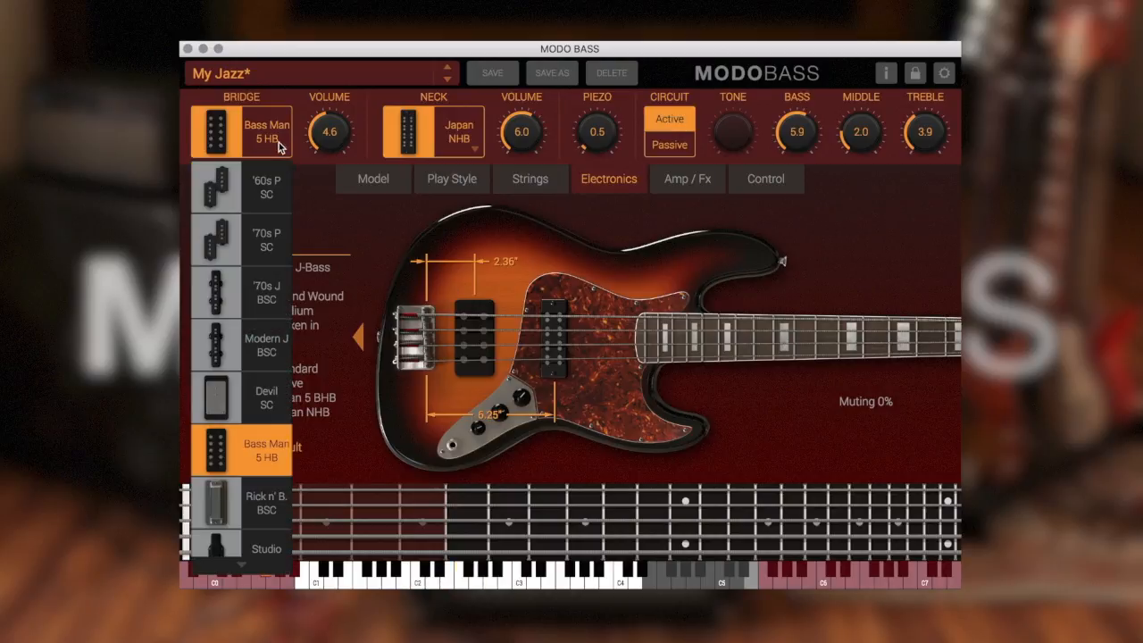
click(255, 187)
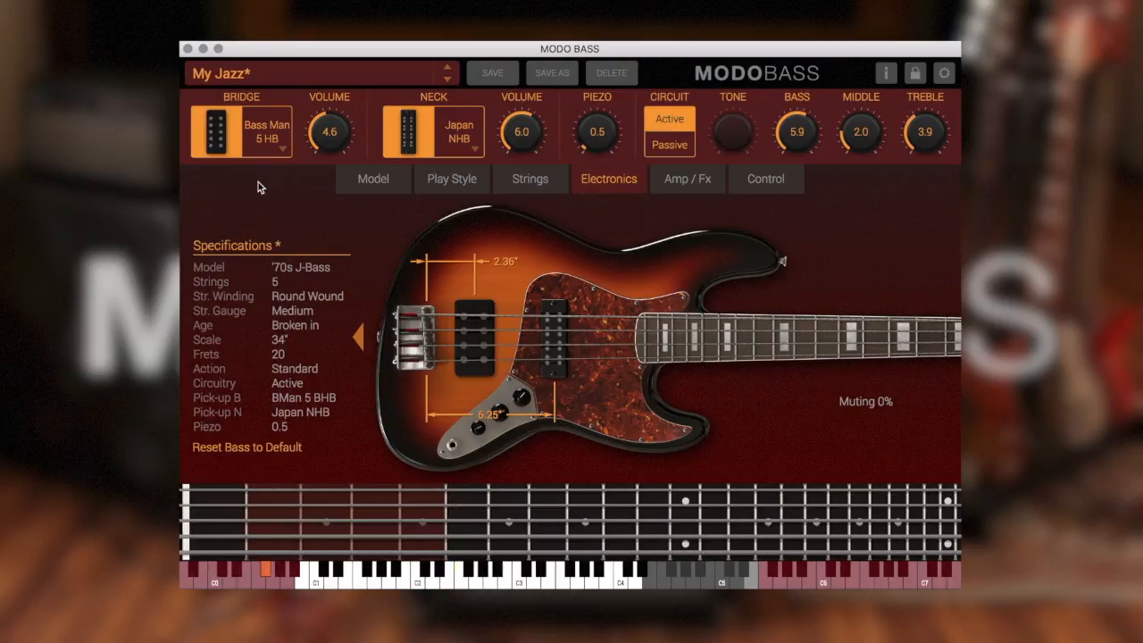
click(476, 152)
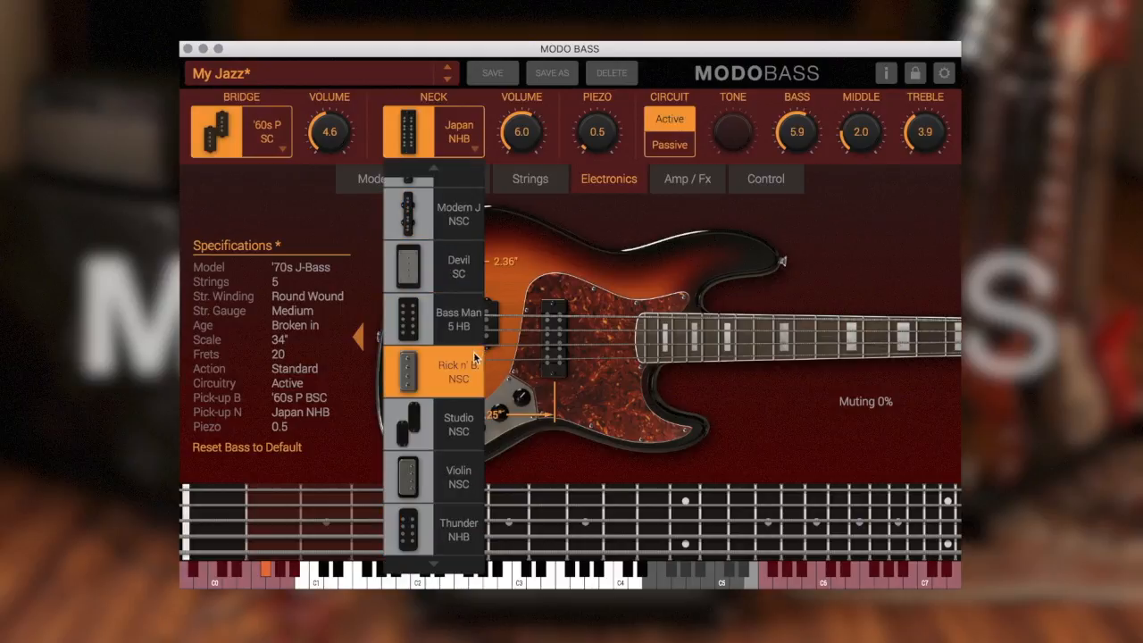
click(471, 369)
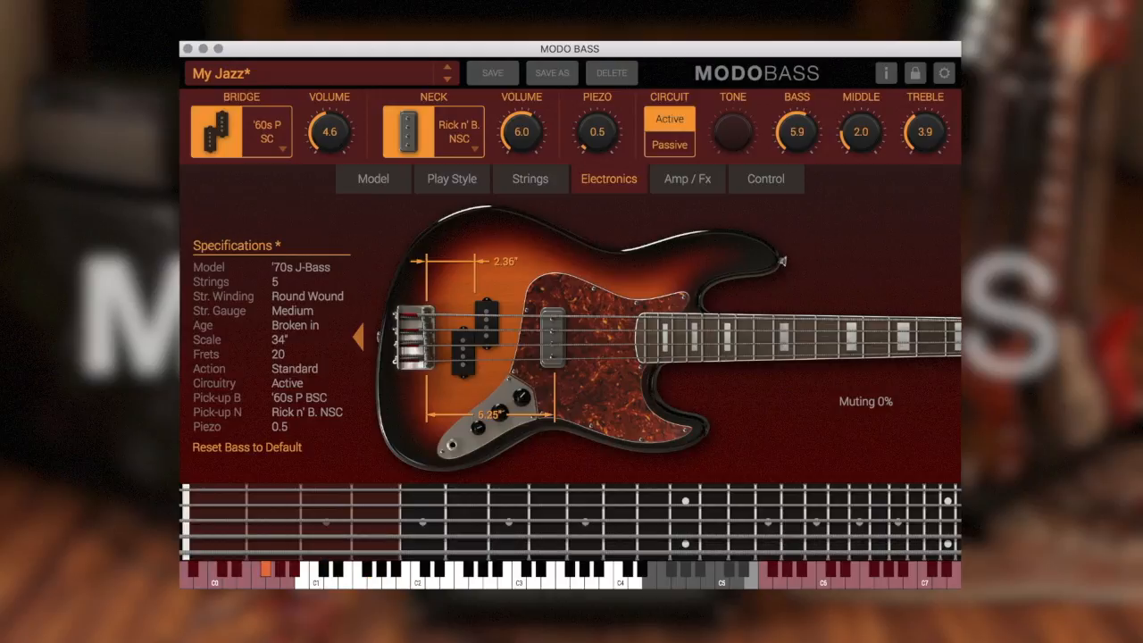
Step: Set the bridge pickup back to '70s J BSC and the neck pickup back to '70s J NSC
click(285, 153)
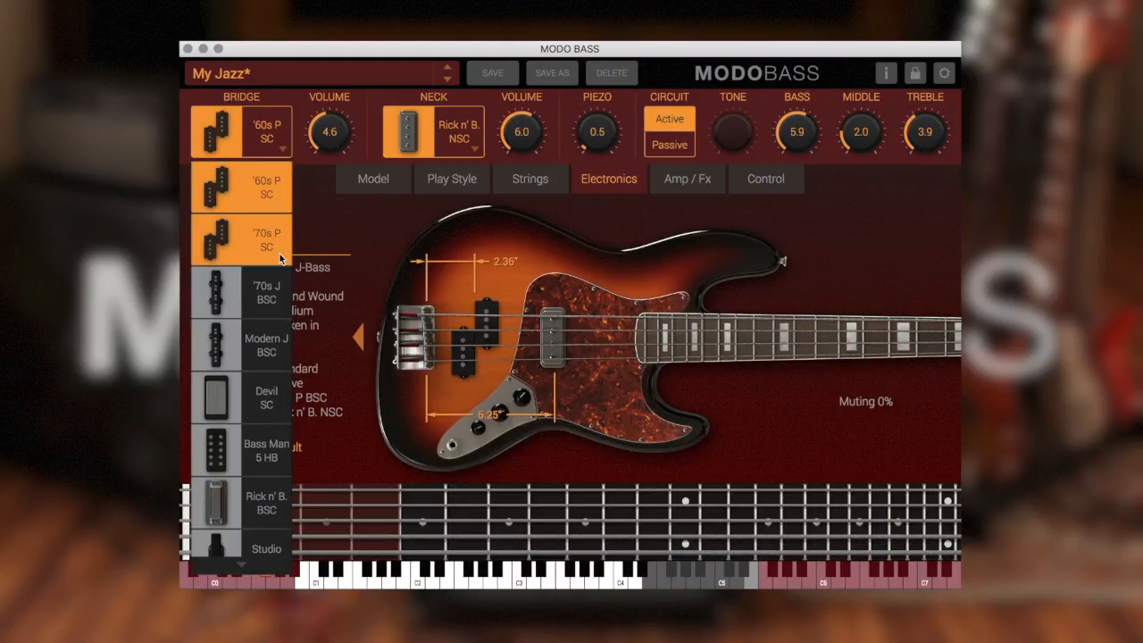
click(267, 292)
click(470, 143)
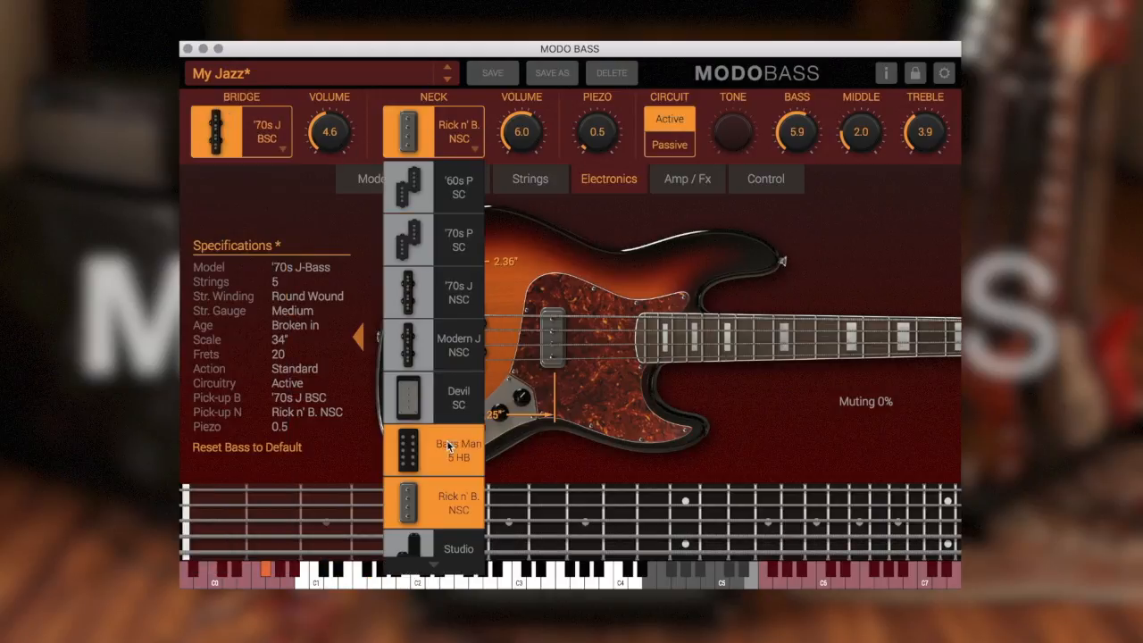
click(444, 297)
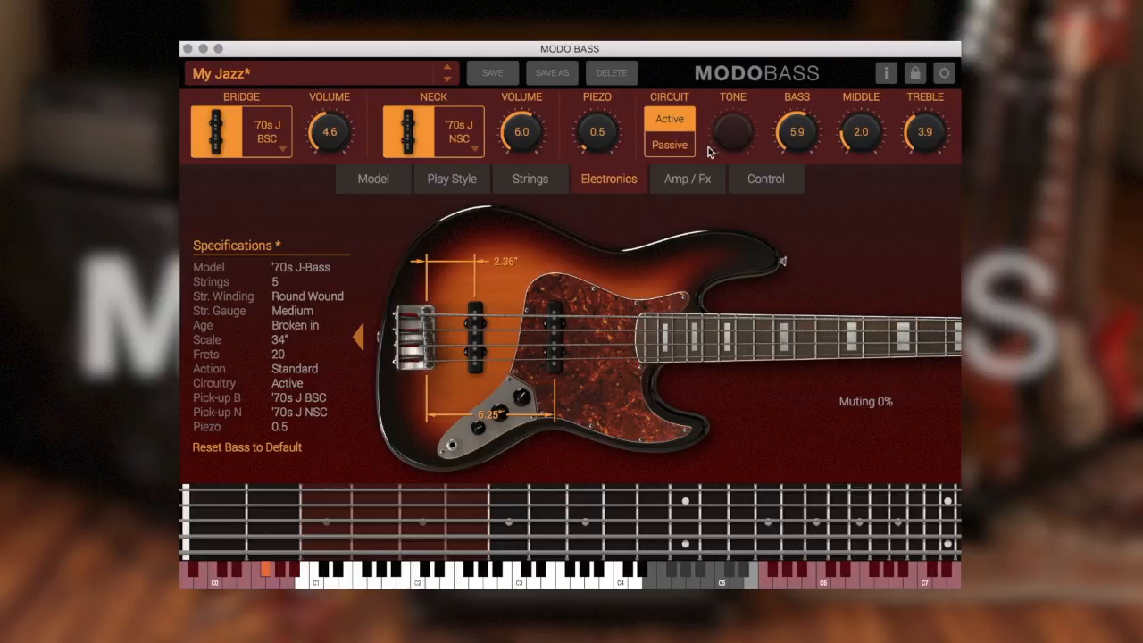
Step: Try the Passive circuit with a lowered Tone, and return the circuit to Active
click(677, 145)
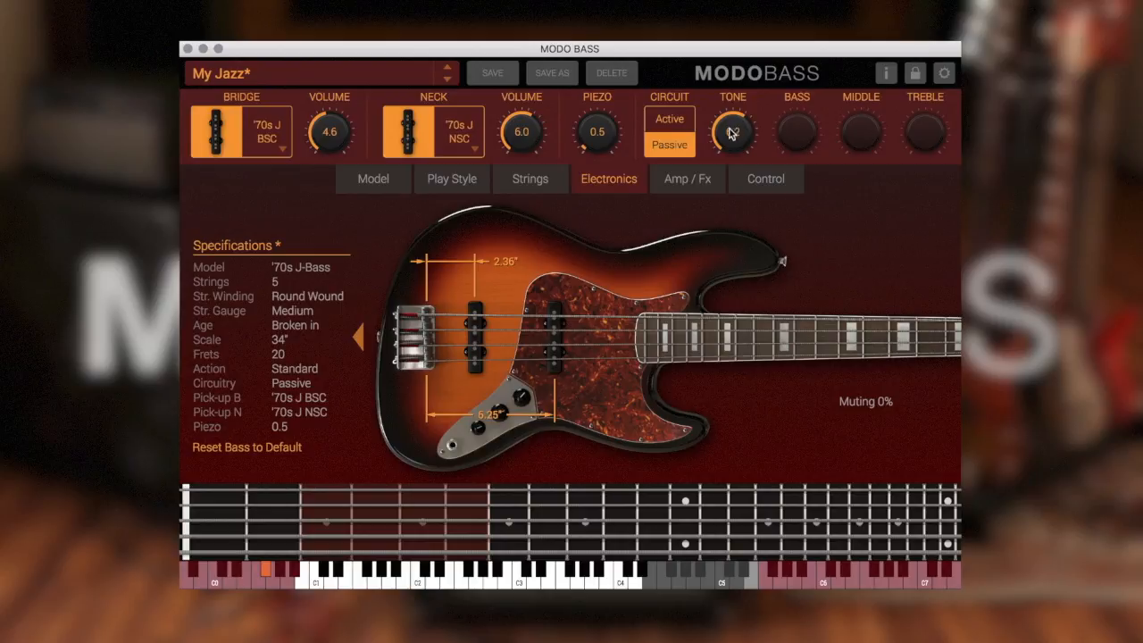
drag(730, 132, 729, 166)
click(681, 122)
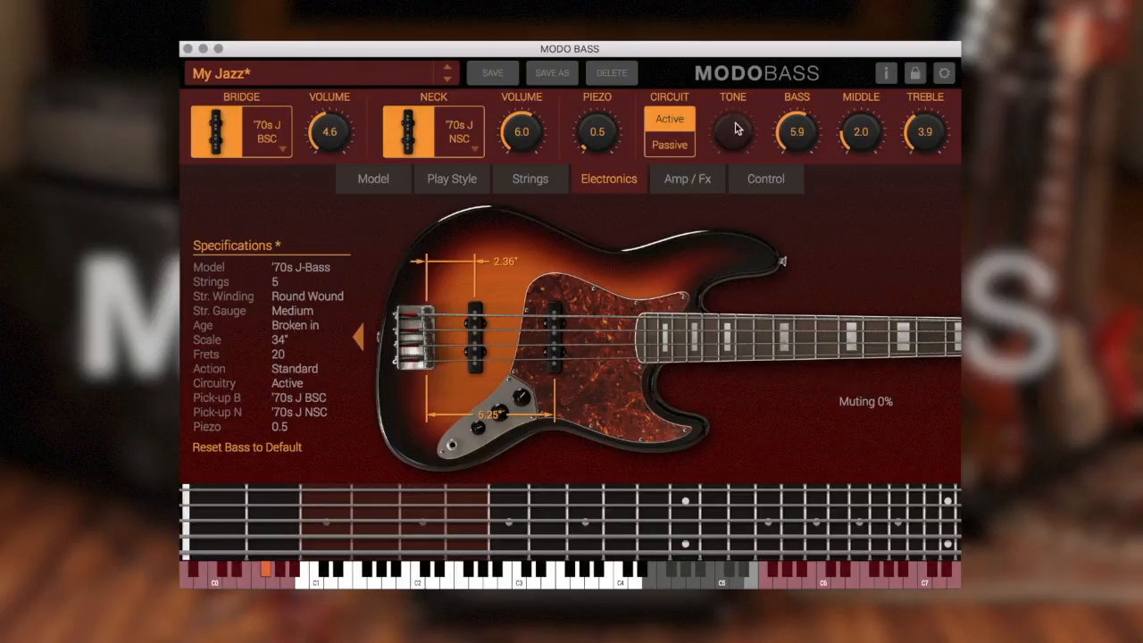
Step: Open the amp and effects section, and switch the amp to Solid State and back to Tube
click(685, 181)
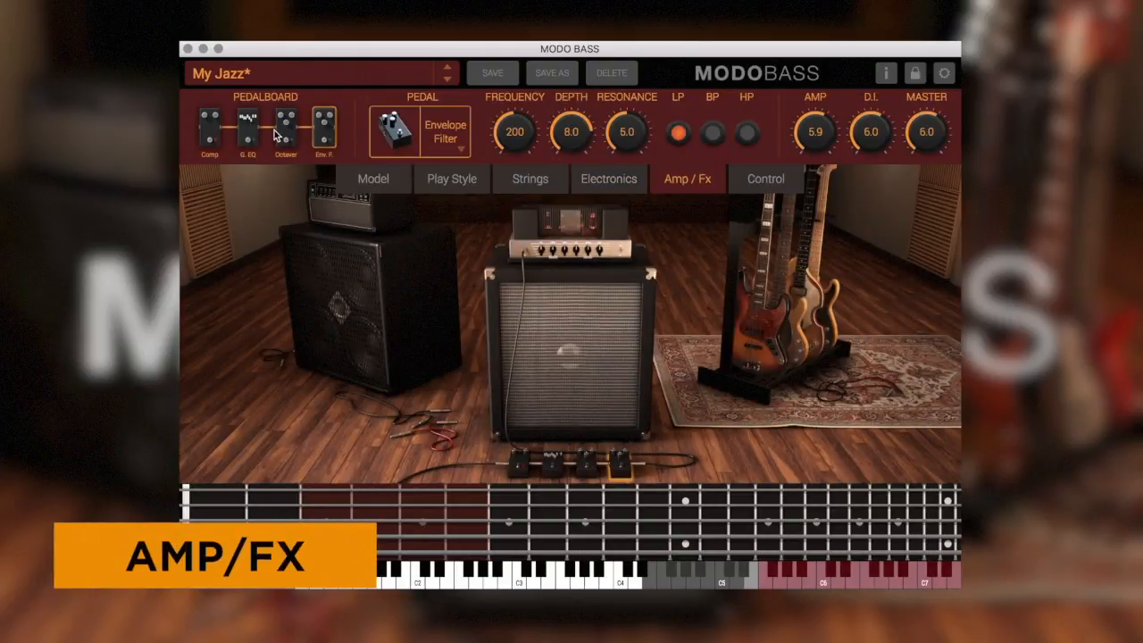
click(553, 349)
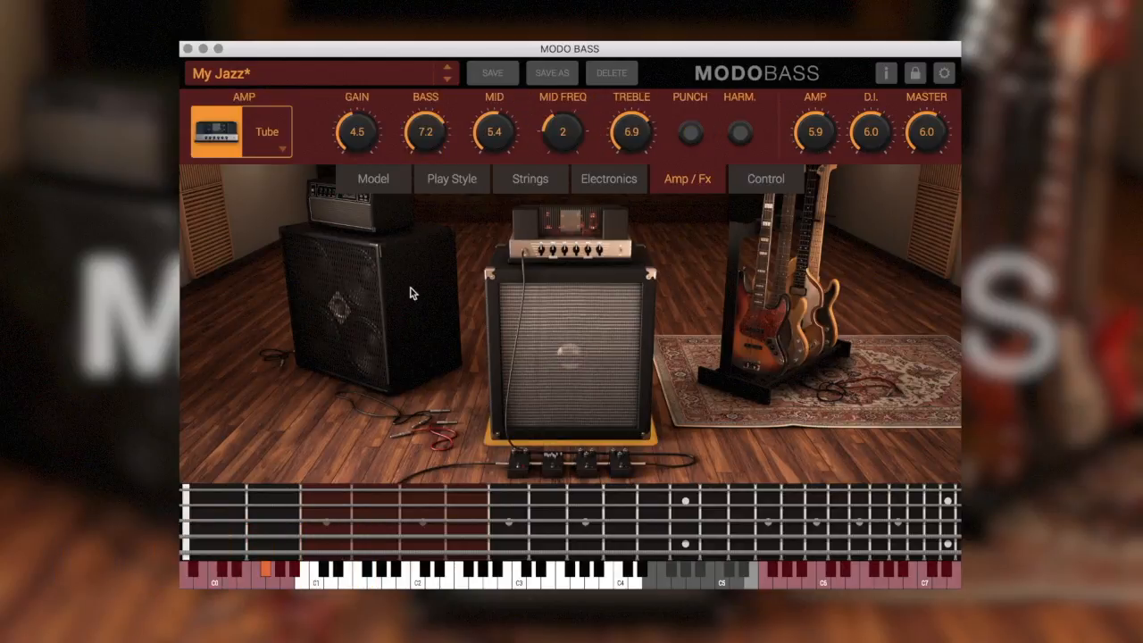
click(367, 298)
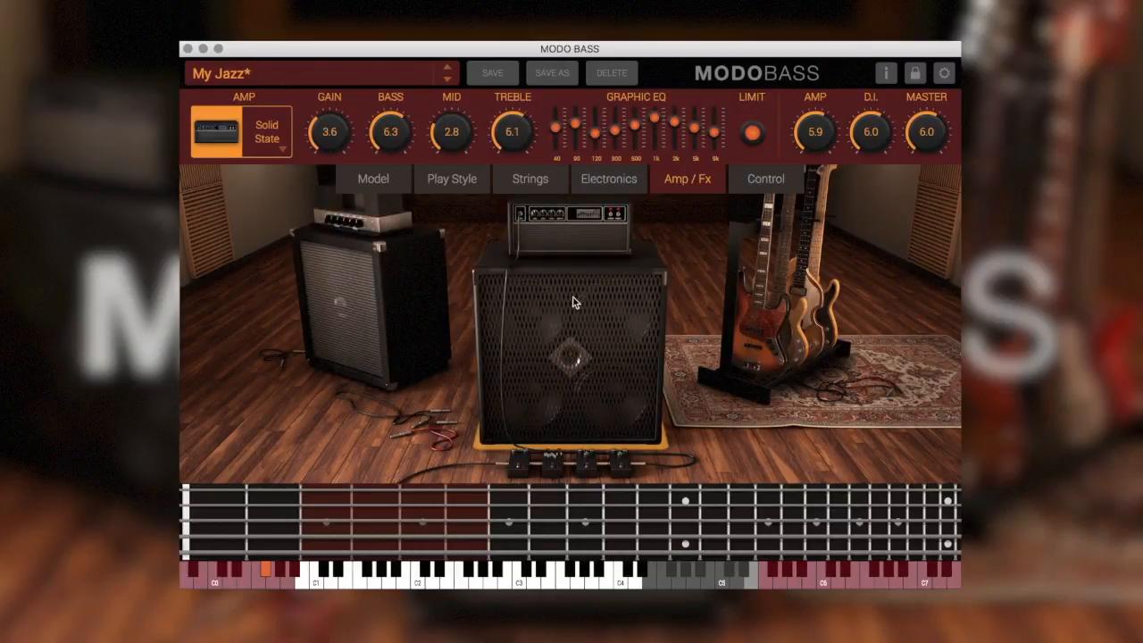
click(386, 297)
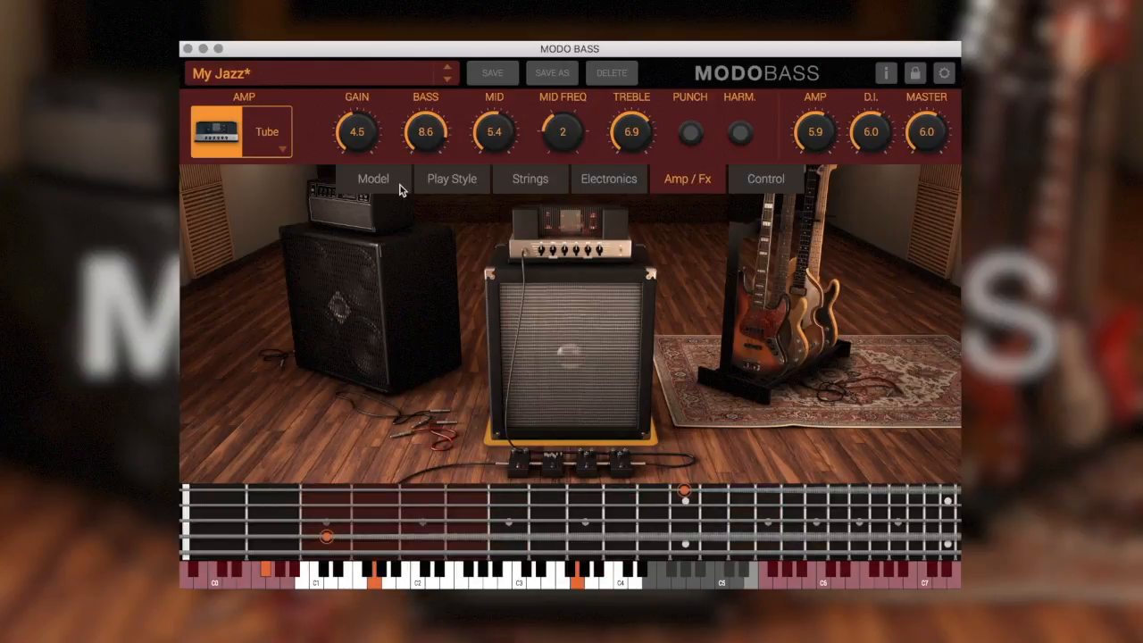
Step: Select the Solid State amp and reshape its graphic EQ, raising the lowest and highest bands to maximum
click(280, 150)
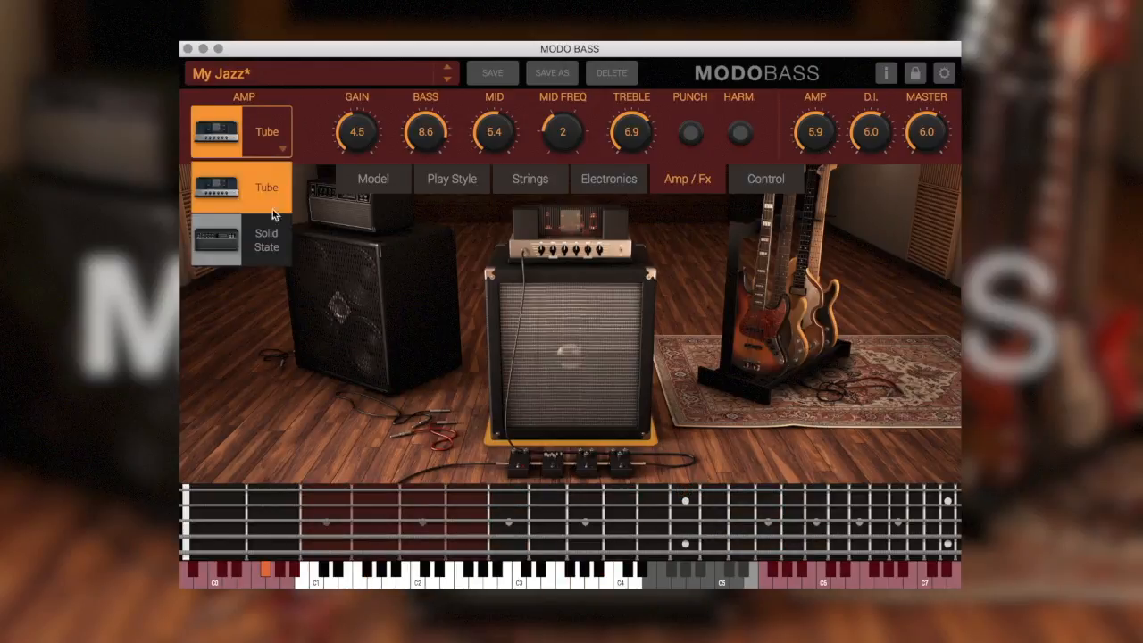
click(261, 240)
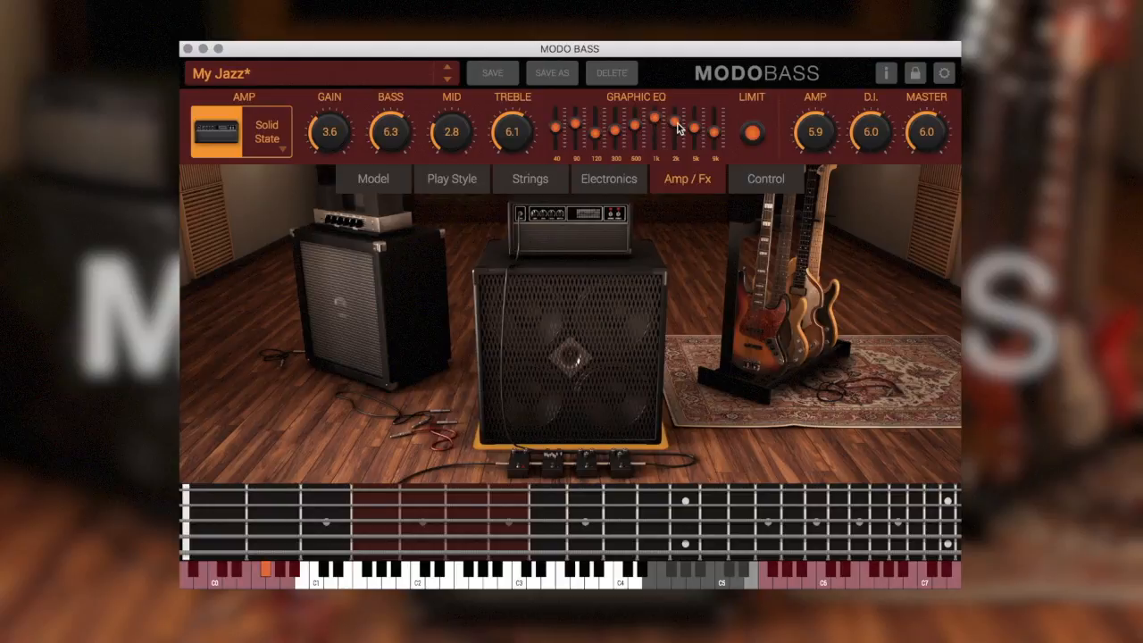
drag(655, 118, 654, 130)
drag(557, 134, 557, 93)
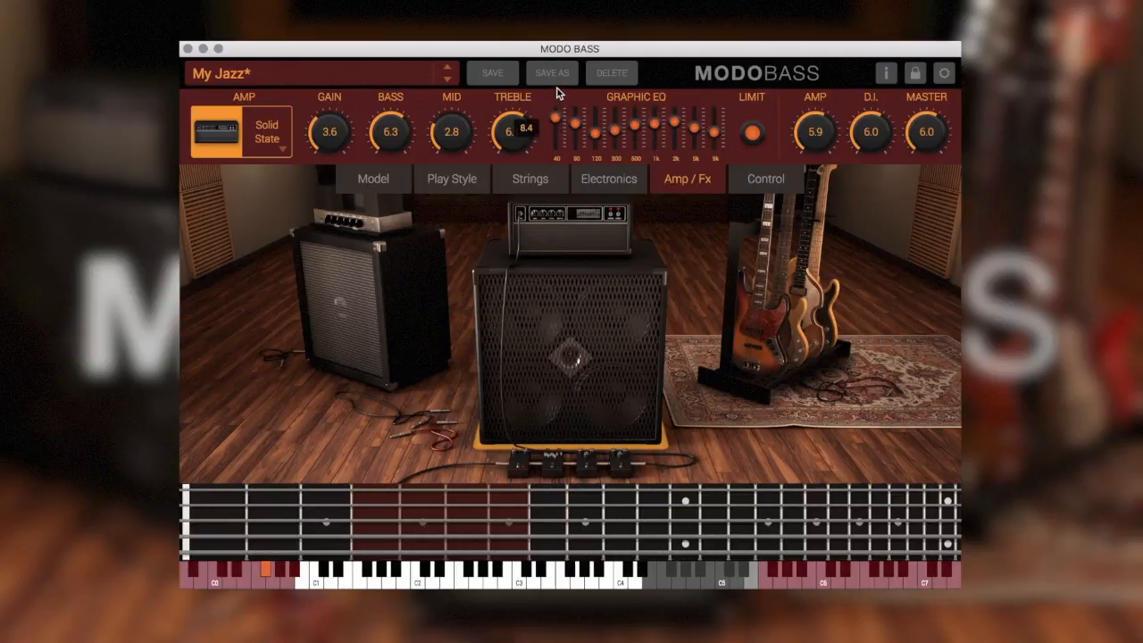
drag(595, 131, 729, 64)
drag(692, 129, 693, 72)
drag(673, 119, 539, 63)
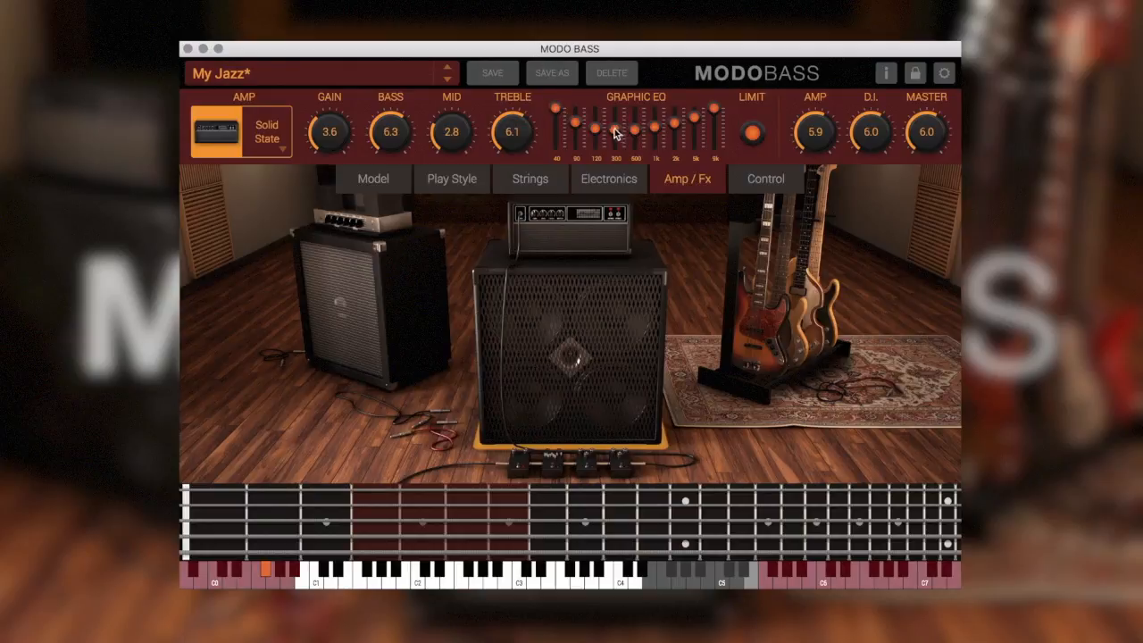
click(677, 127)
drag(677, 122, 655, 125)
Step: Try the Solid State amp's tone controls near zero, and set Bass to 4.0, Mid to 2.3 and Treble to 3.2
drag(502, 120, 550, 217)
drag(451, 128, 463, 177)
drag(393, 114, 398, 249)
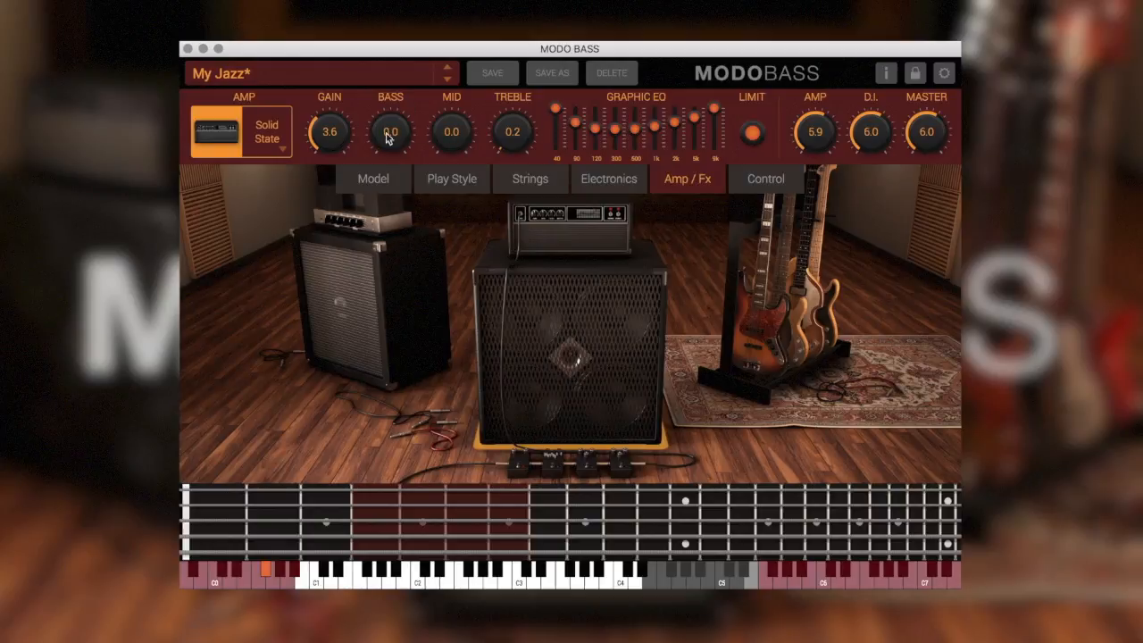
drag(388, 137, 449, 108)
drag(519, 134, 503, 91)
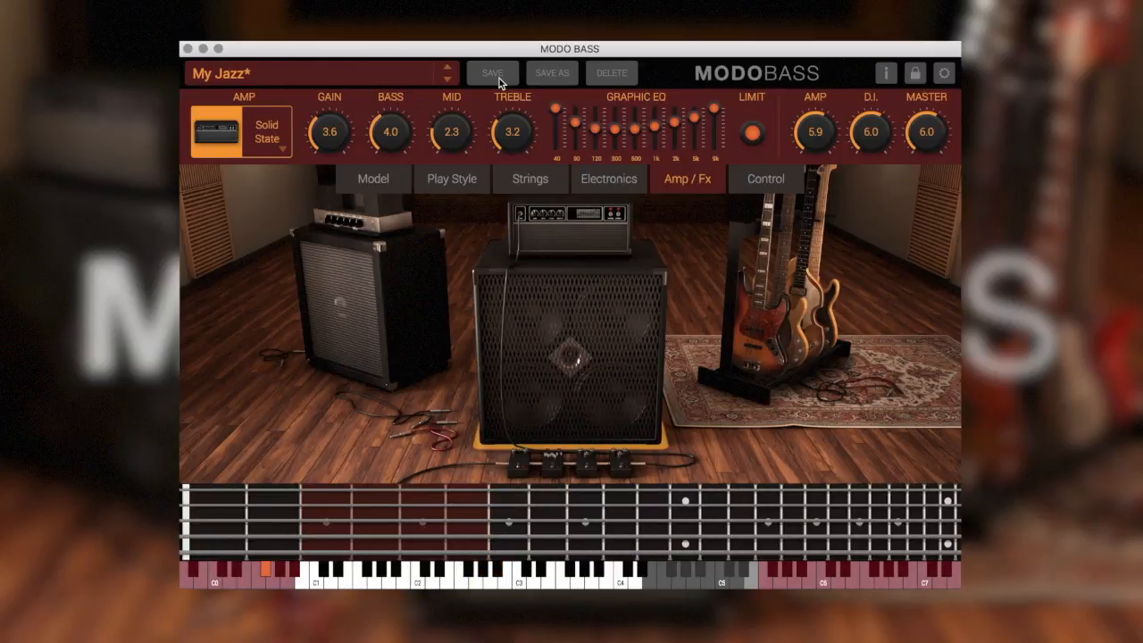
Step: Compare the two amps by switching to Tube, to Solid State and back to Tube
click(287, 151)
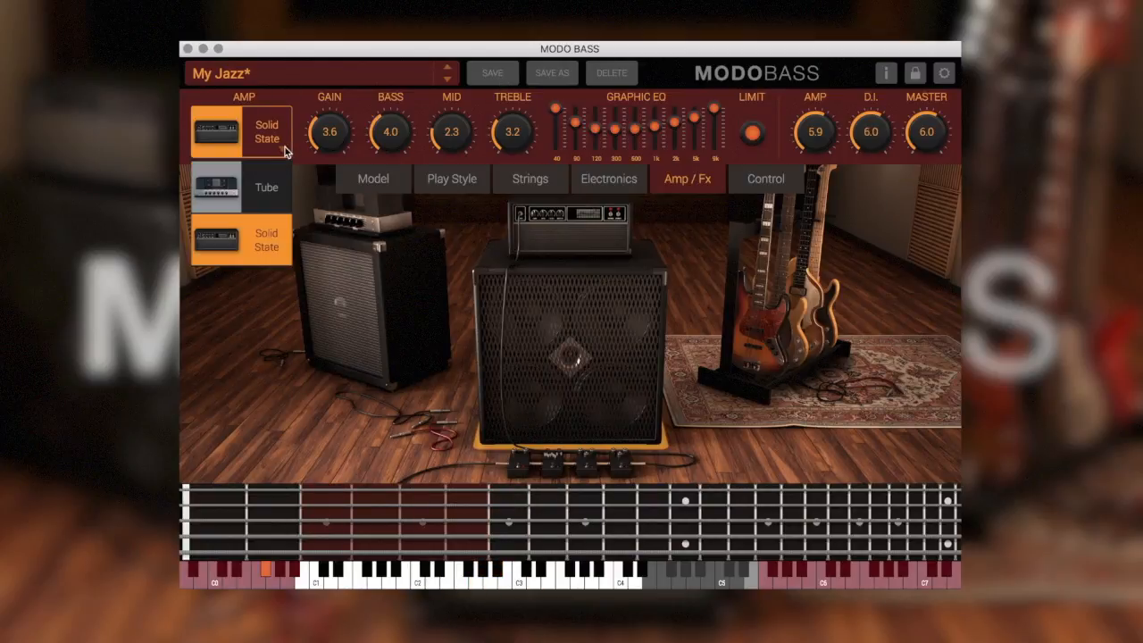
click(266, 184)
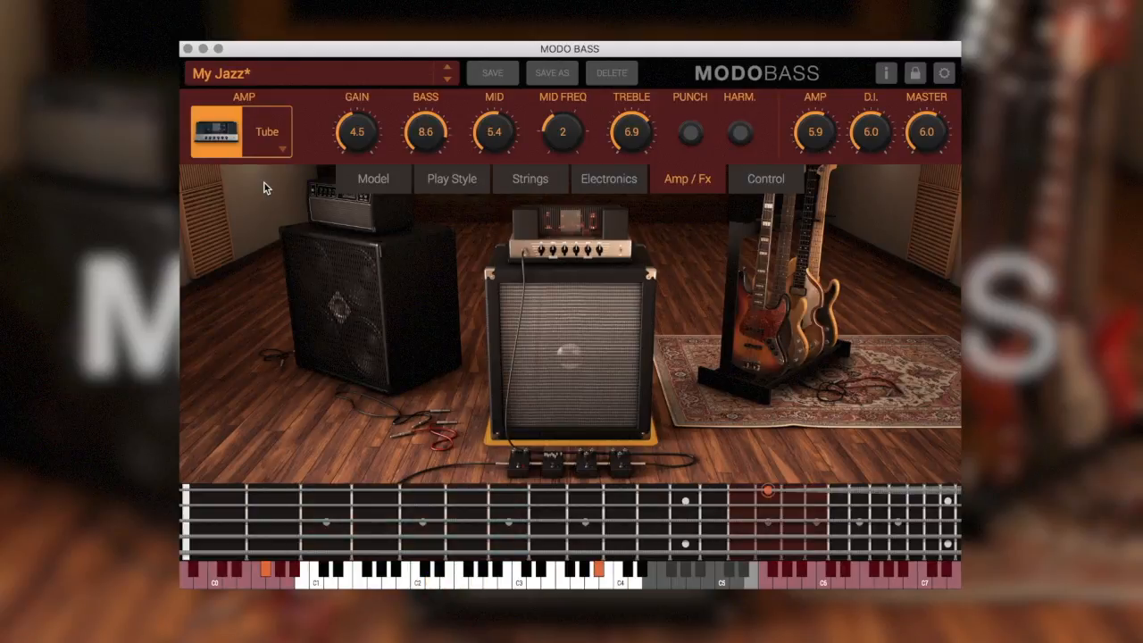
click(272, 130)
click(272, 239)
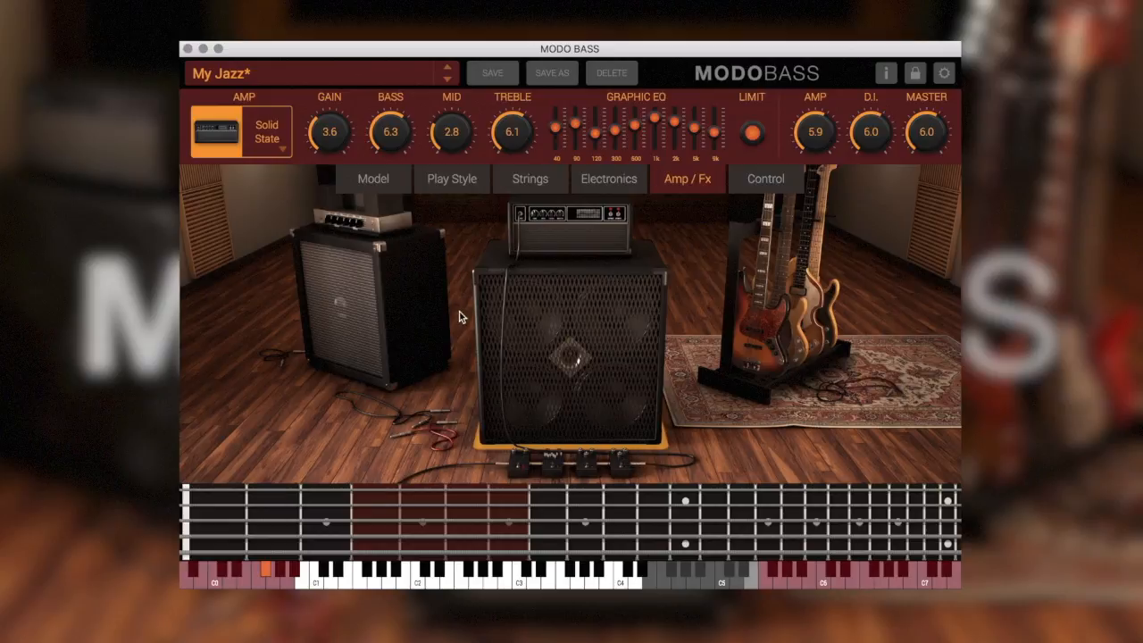
click(411, 307)
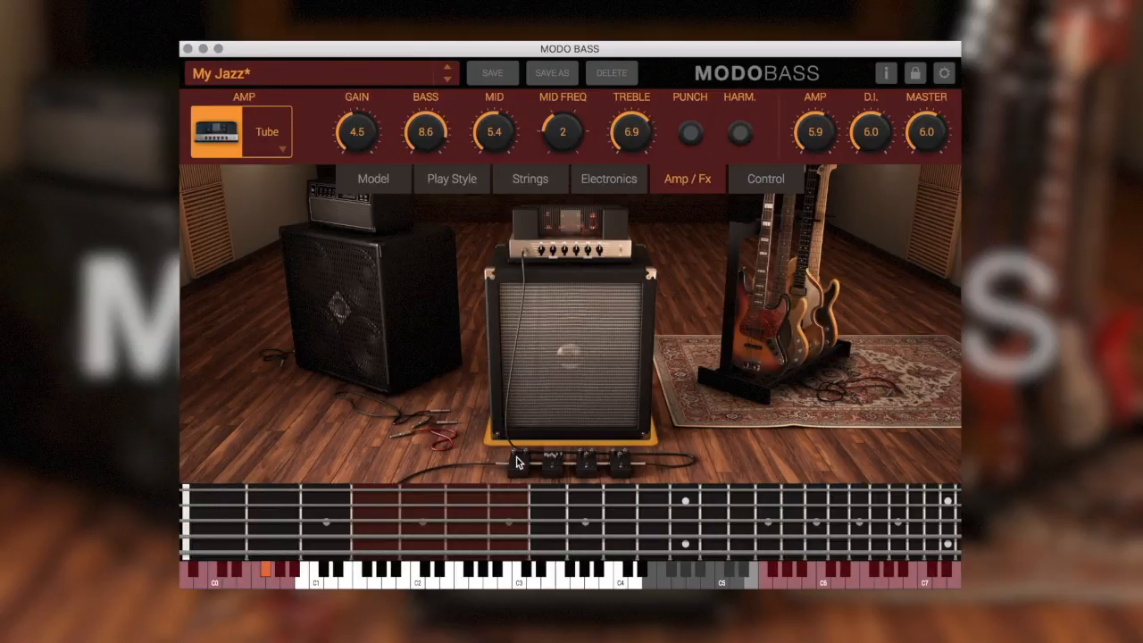
Step: Examine the controls of the Comp, Graphic EQ, Octaver and Envelope Filter pedals on the pedalboard
click(518, 463)
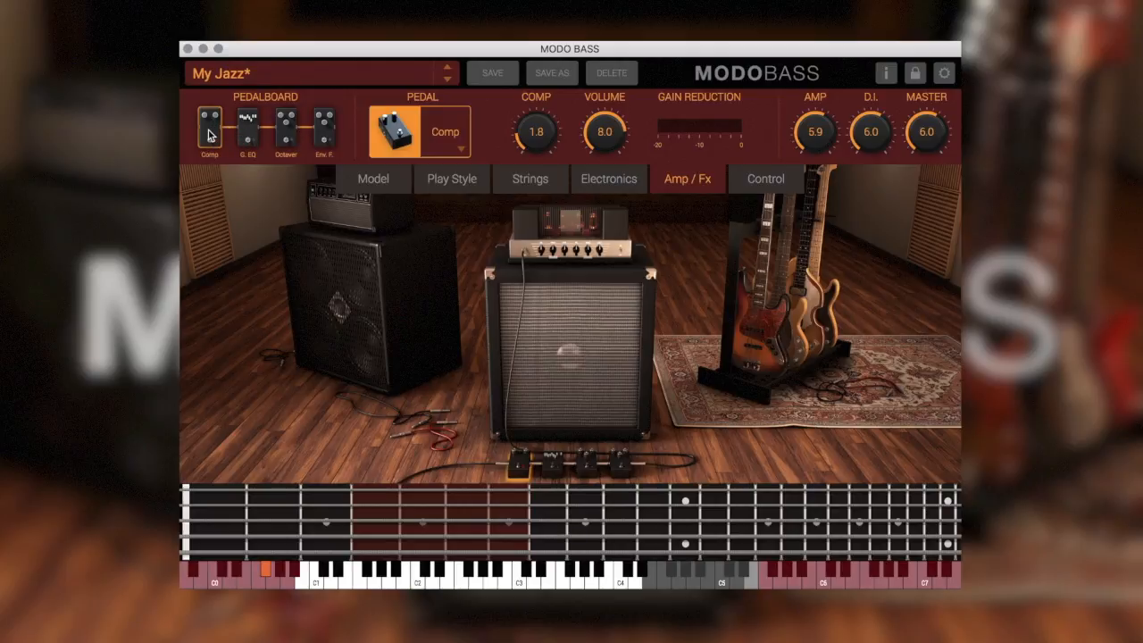
click(249, 130)
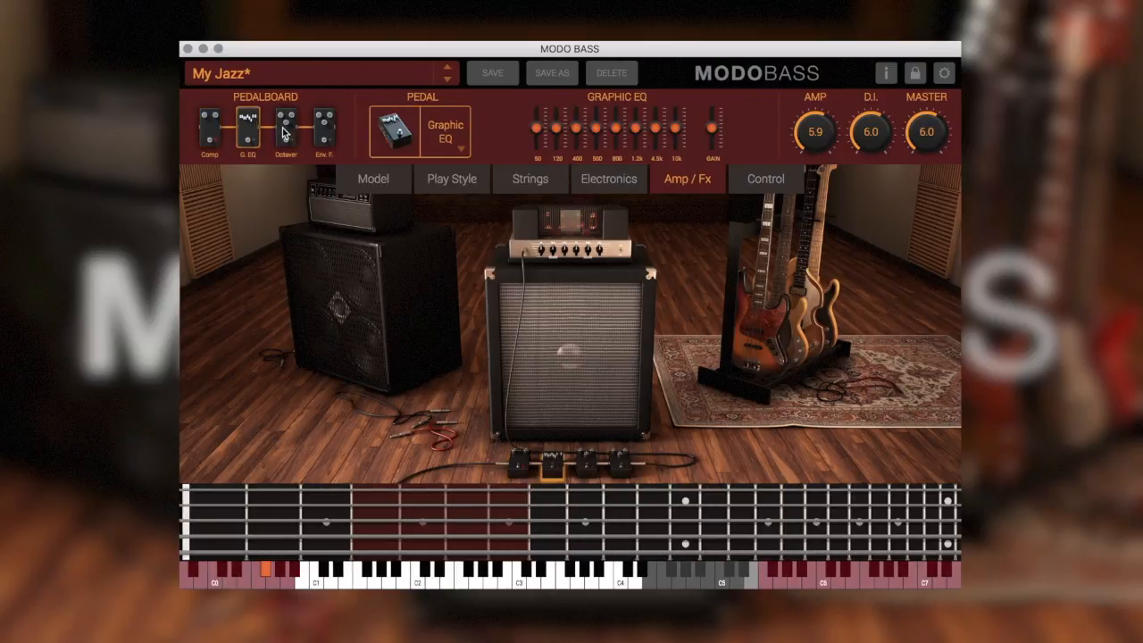
click(284, 130)
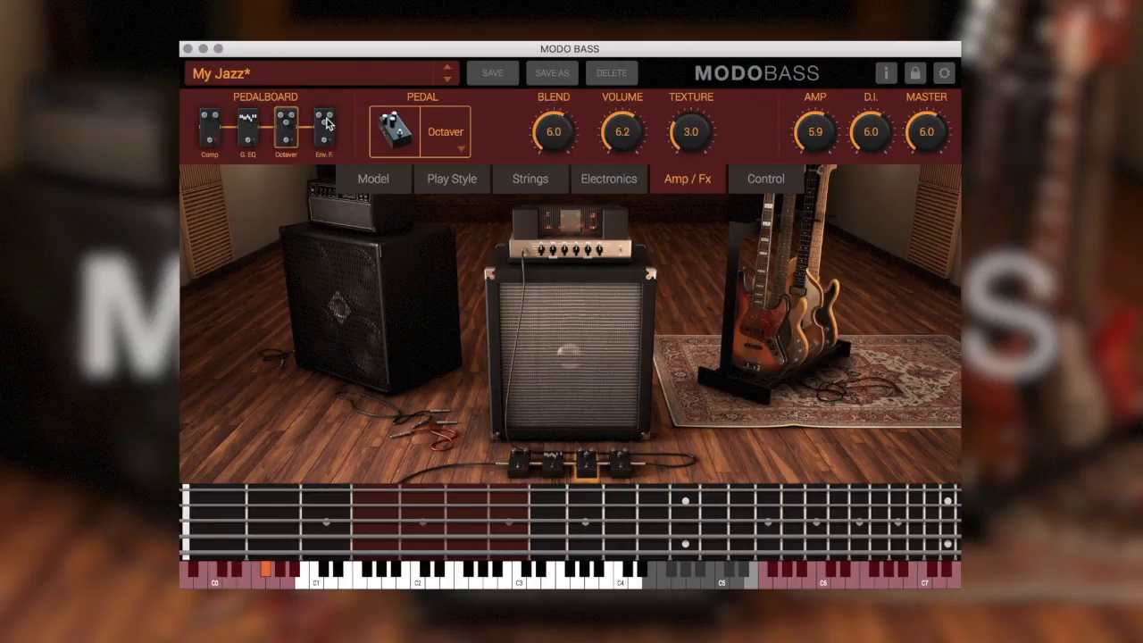
click(326, 125)
click(294, 125)
Step: Select the Comp pedal and turn it off and back on to compare the sound
click(220, 129)
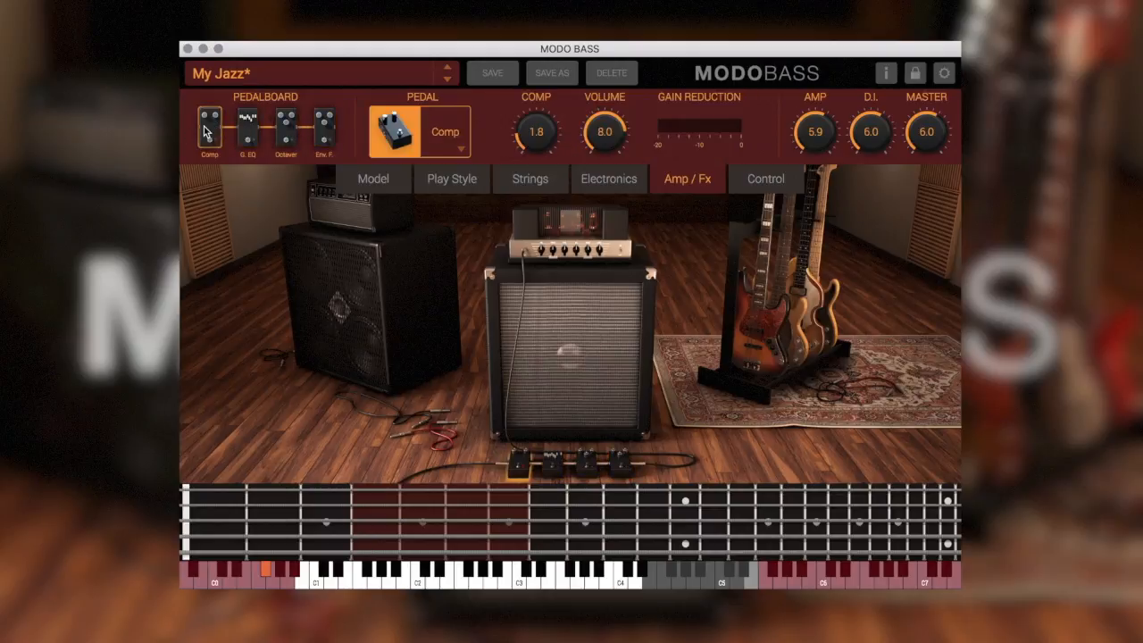
click(404, 123)
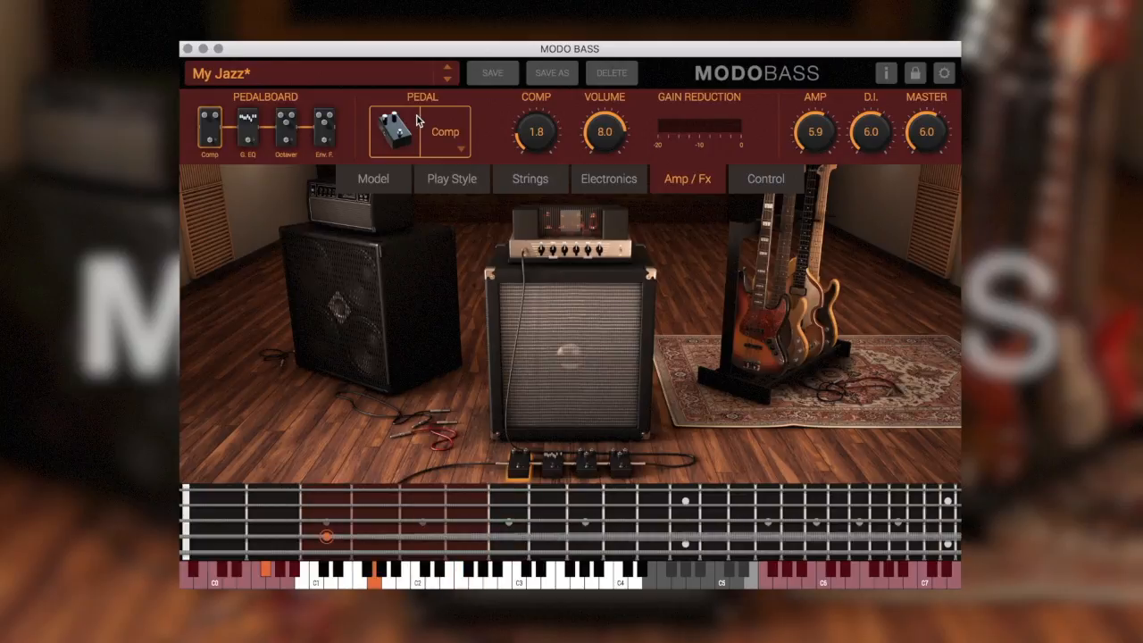
click(406, 129)
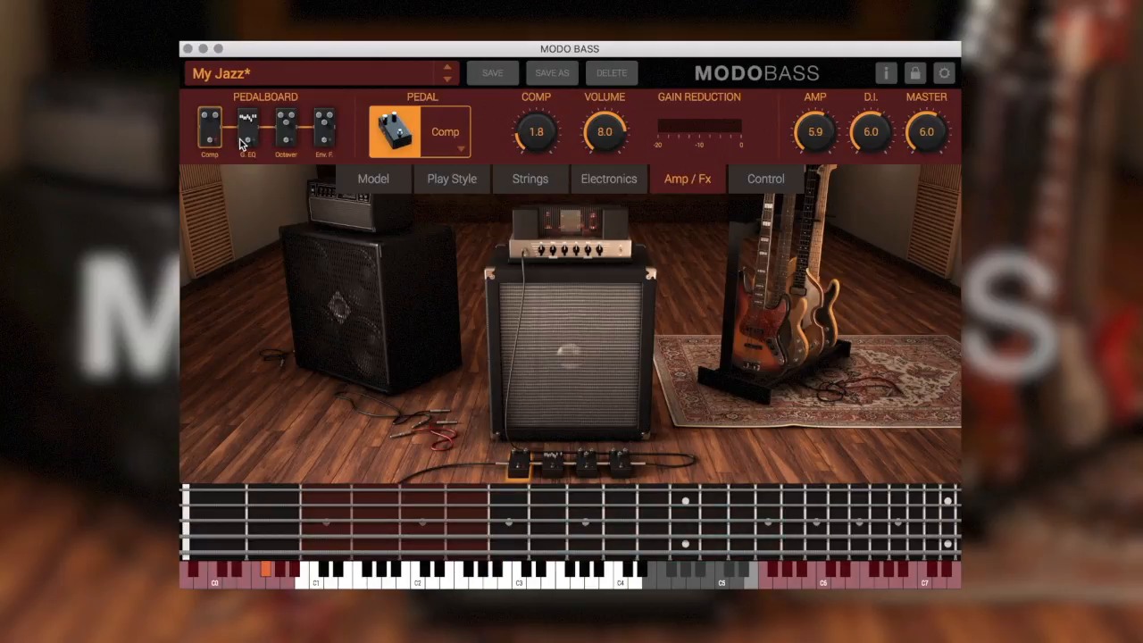
Step: Go through the settings of all four pedals again and try out the Envelope Filter
click(320, 124)
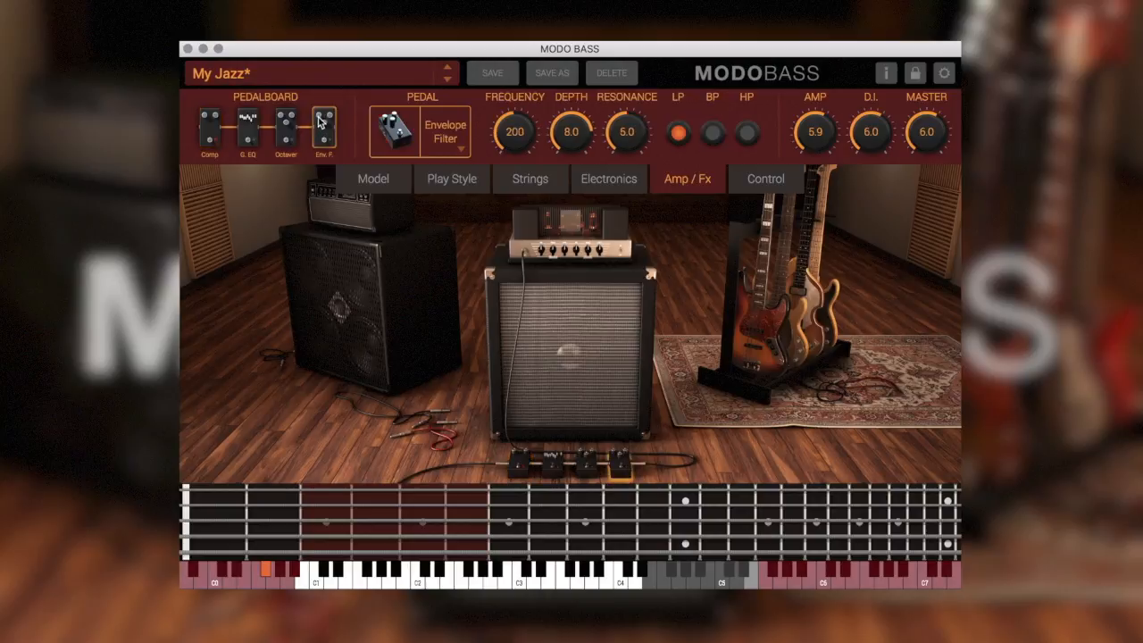
click(291, 128)
click(253, 129)
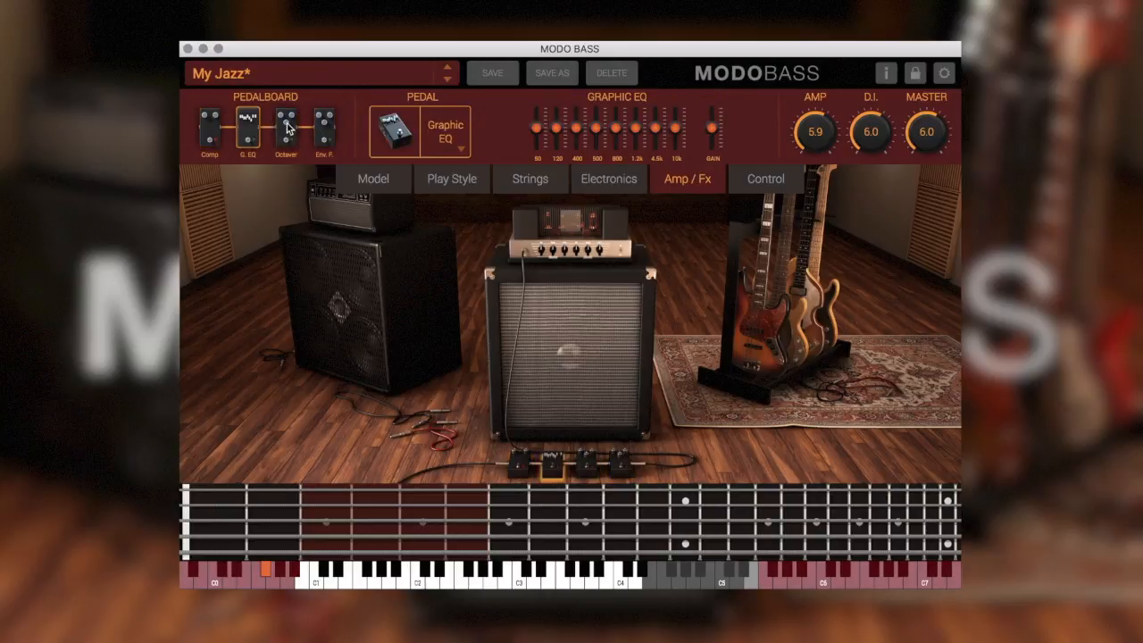
click(289, 127)
click(326, 124)
click(215, 123)
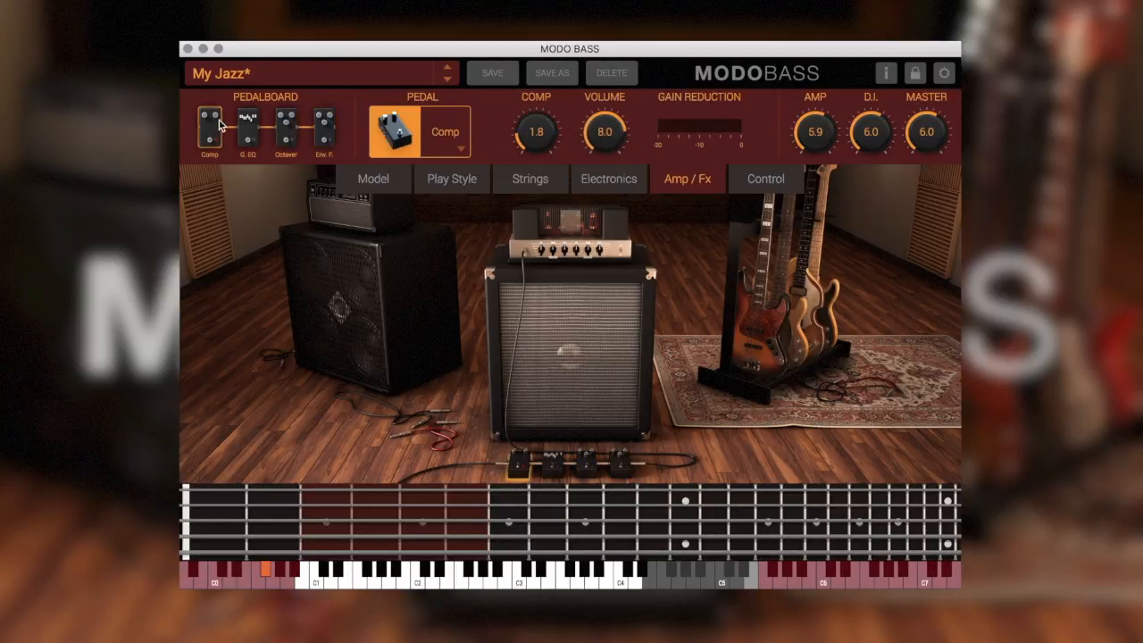
click(323, 126)
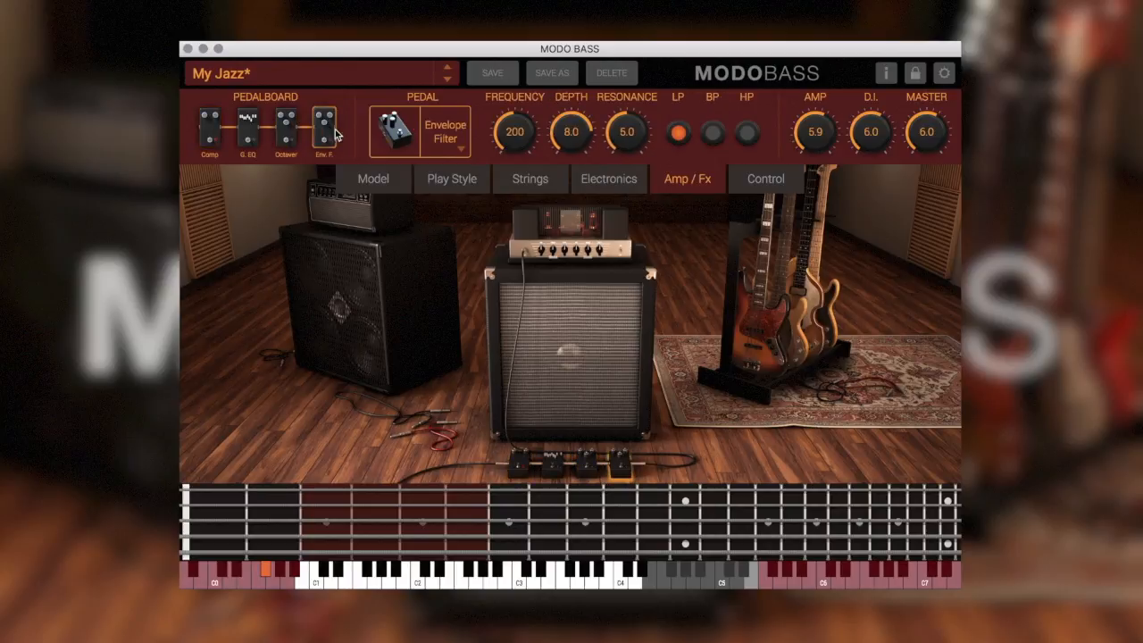
click(410, 131)
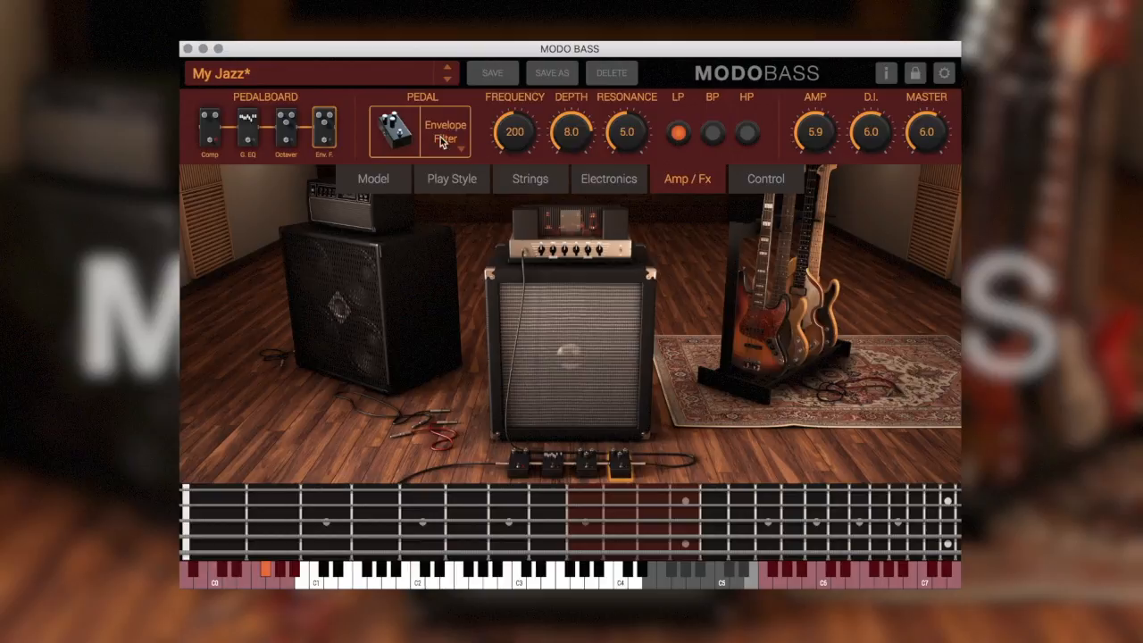
Step: Replace the Graphic EQ pedal with a Delay, and set its Feedback to 2.6, Time to 678 and Wet to 6.6
click(250, 128)
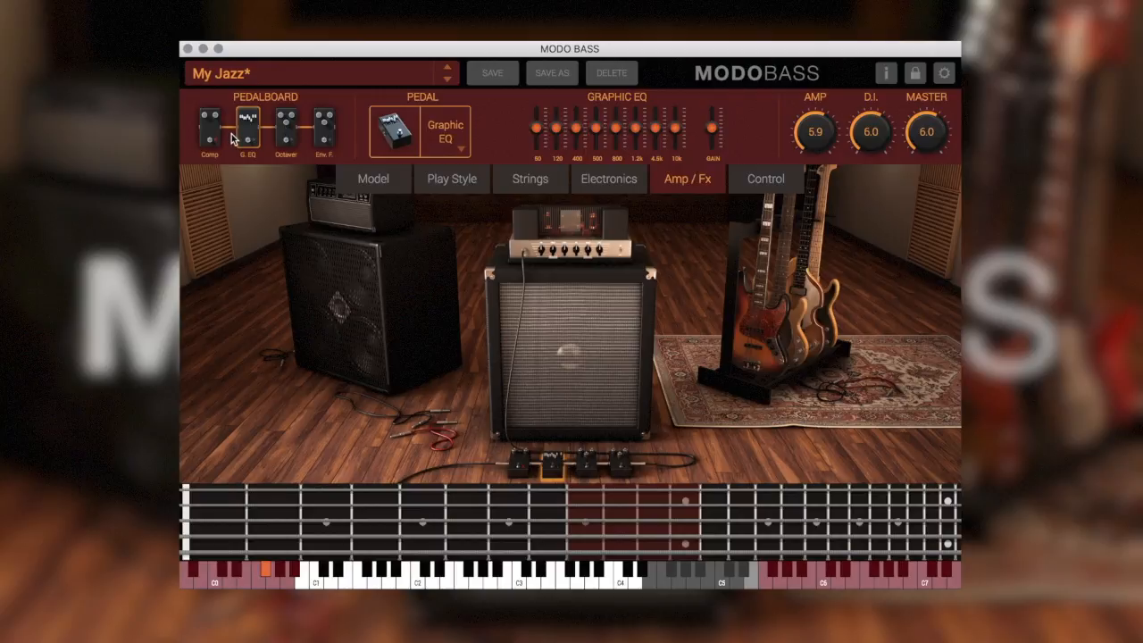
click(458, 150)
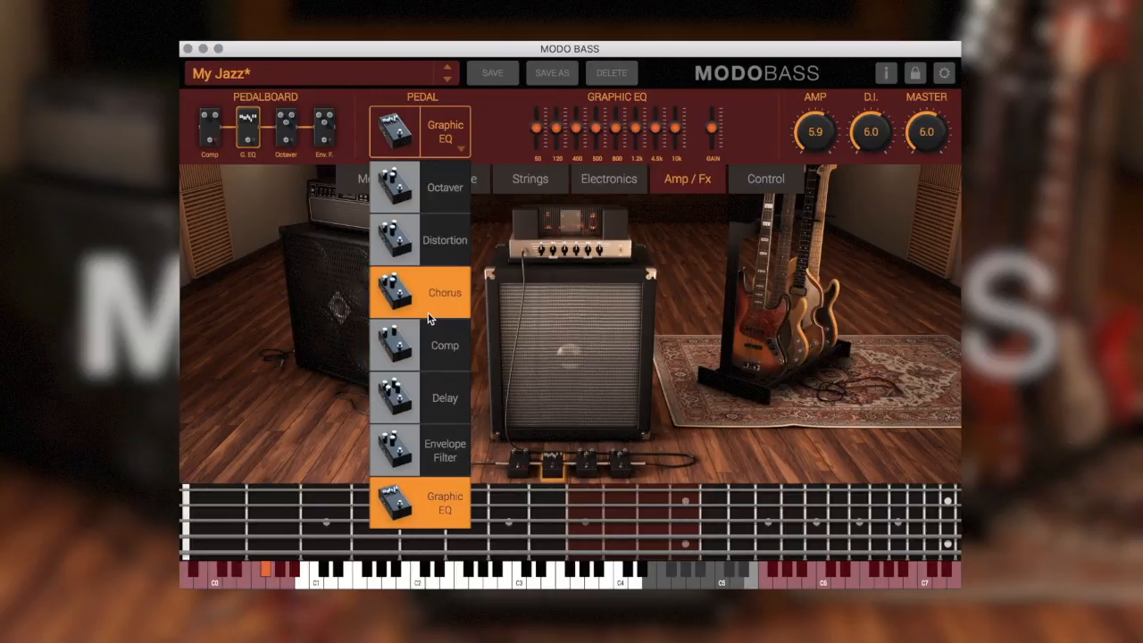
click(441, 393)
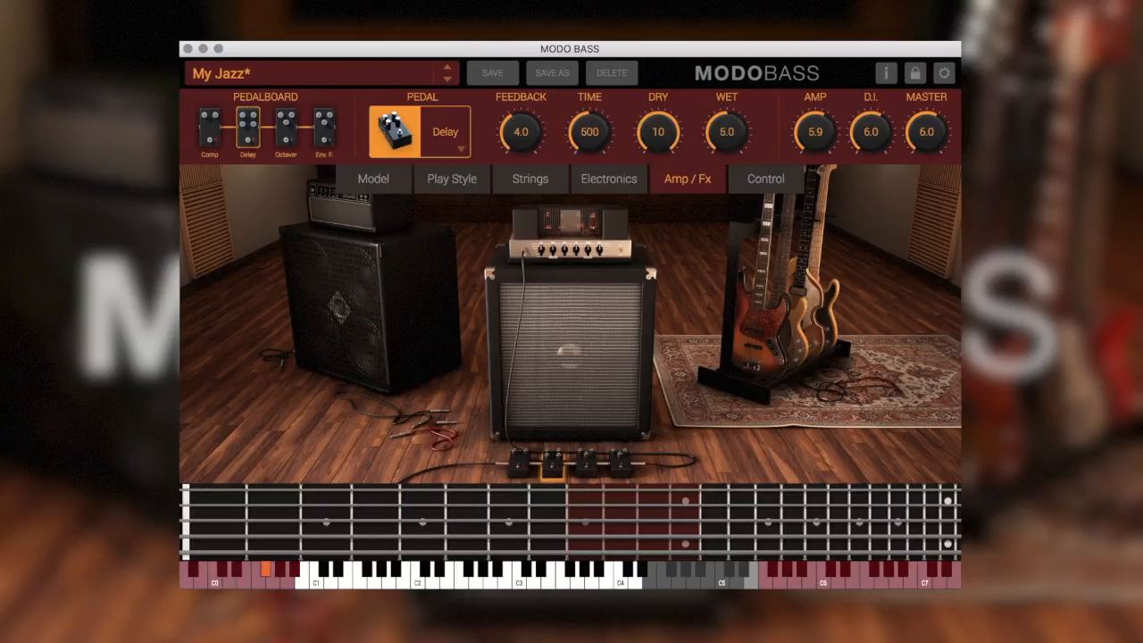
drag(530, 129, 575, 98)
drag(722, 125, 731, 96)
Step: Check the Envelope Filter, Comp and Delay pedals on the updated pedalboard
click(326, 126)
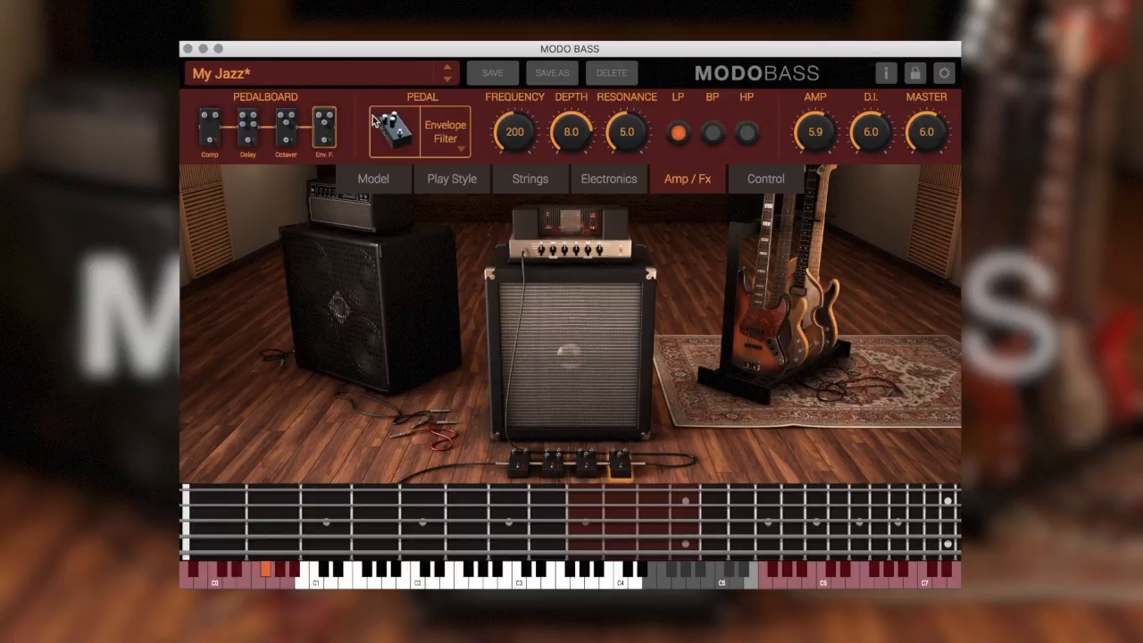
click(215, 125)
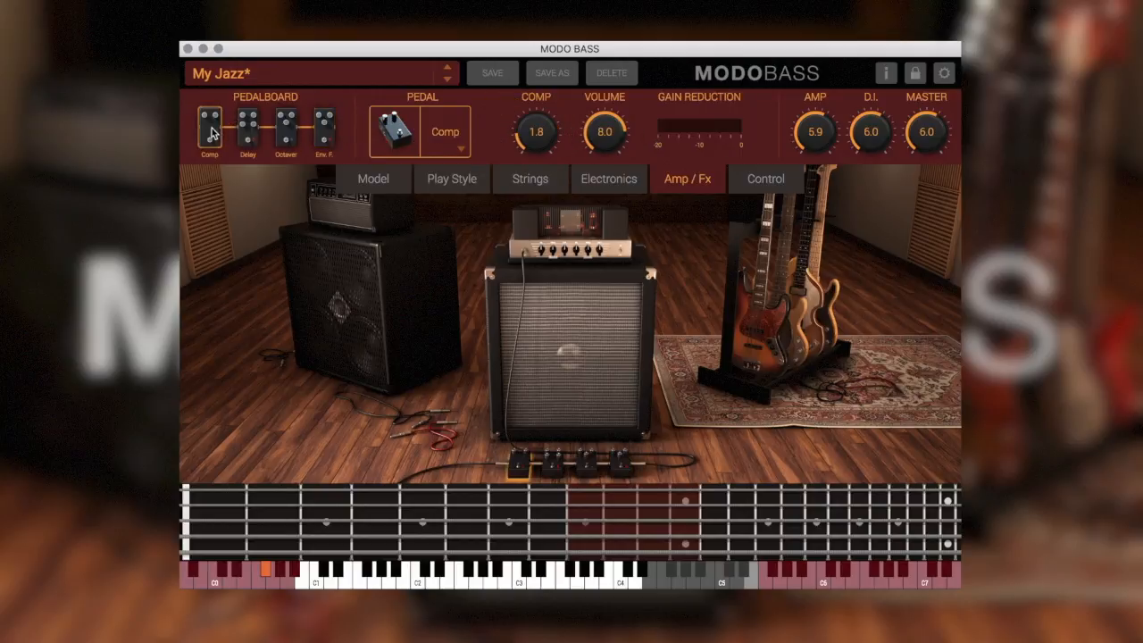
click(247, 127)
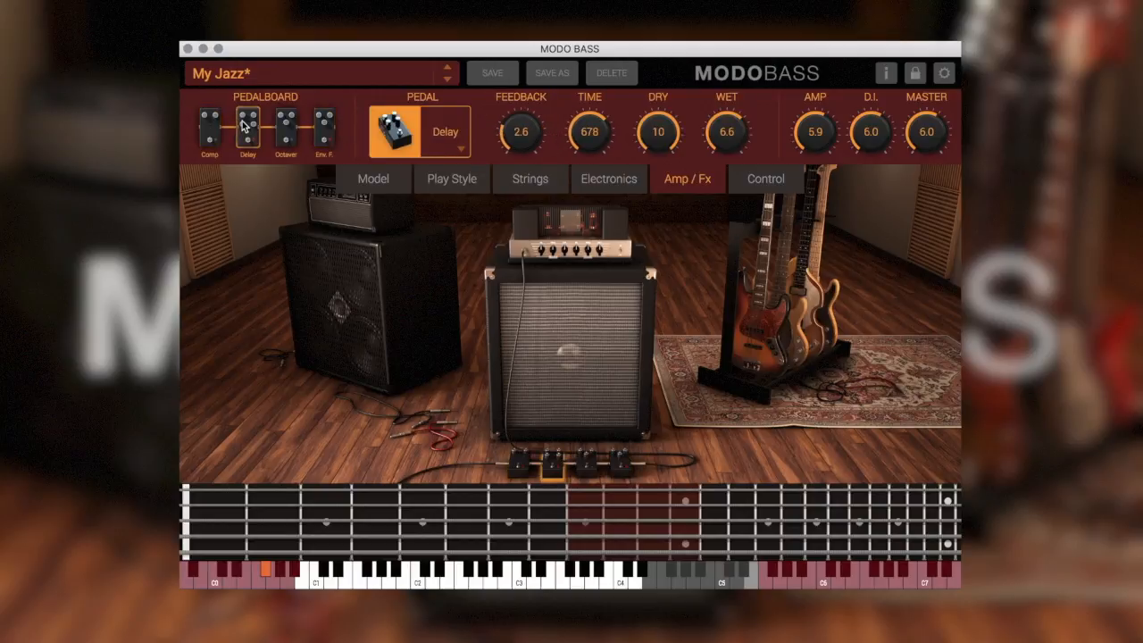
Step: Turn off the Envelope Filter pedal, and view the Delay and Comp pedals
click(324, 130)
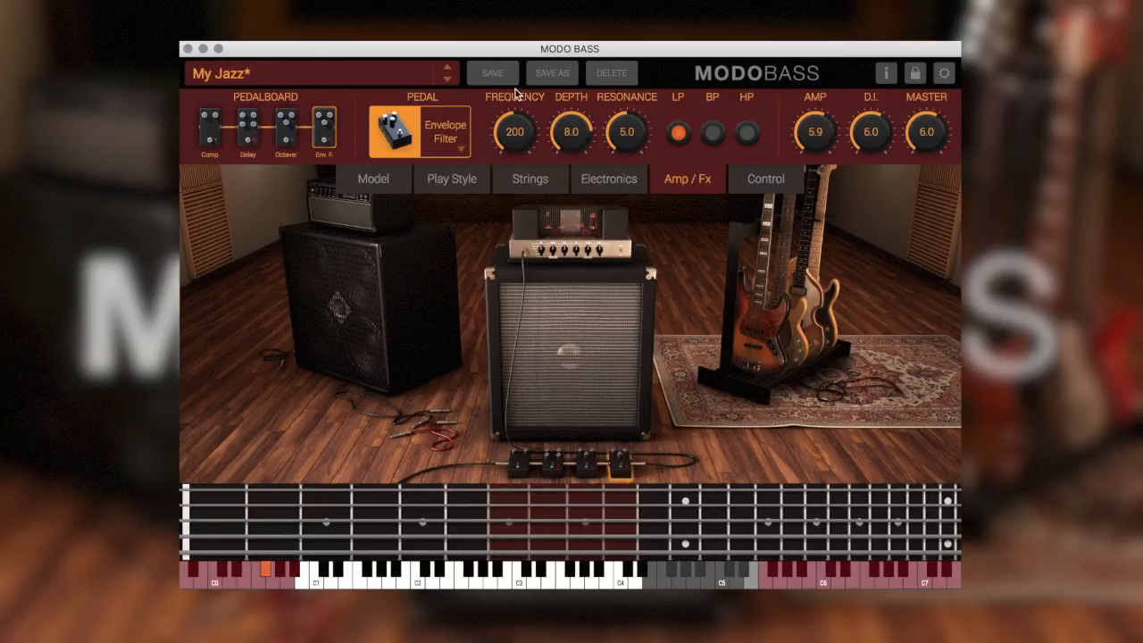
click(413, 138)
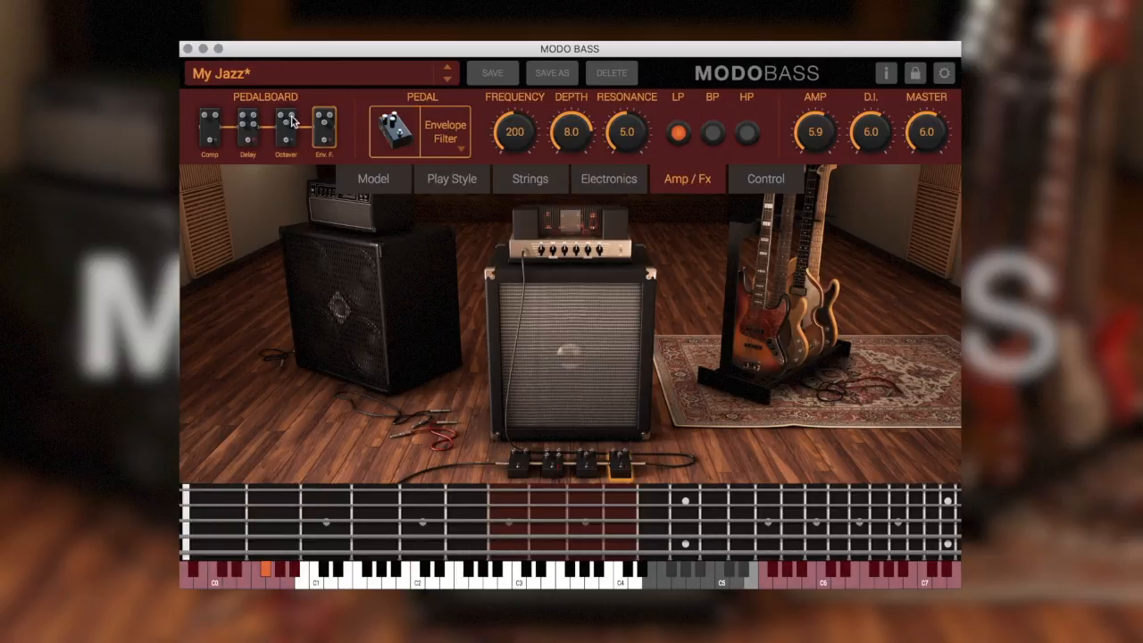
click(252, 134)
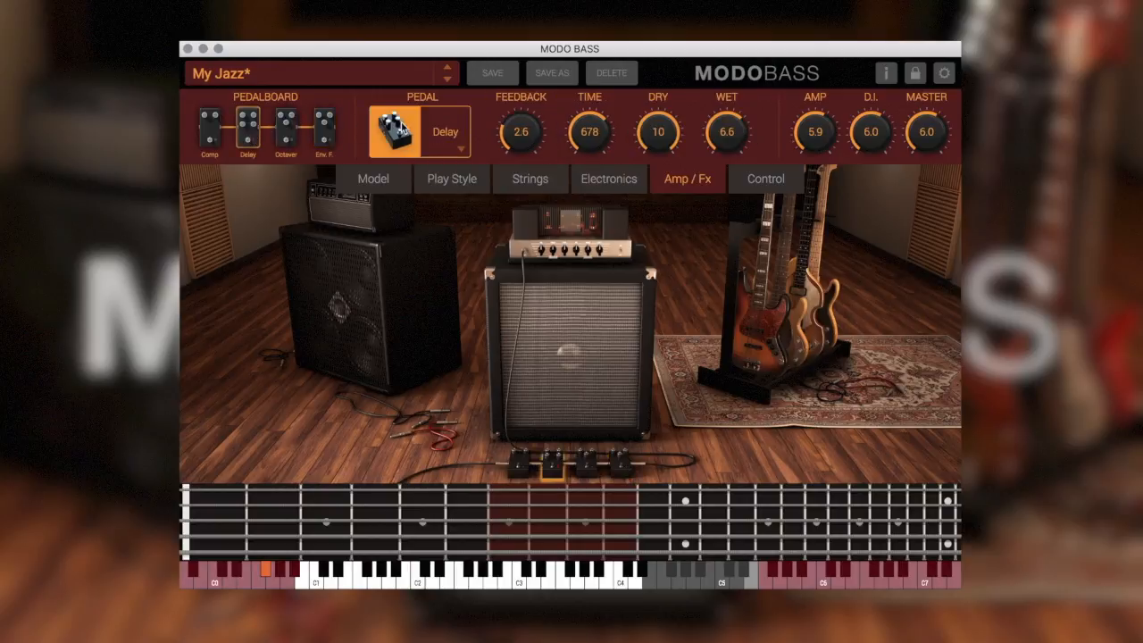
click(213, 139)
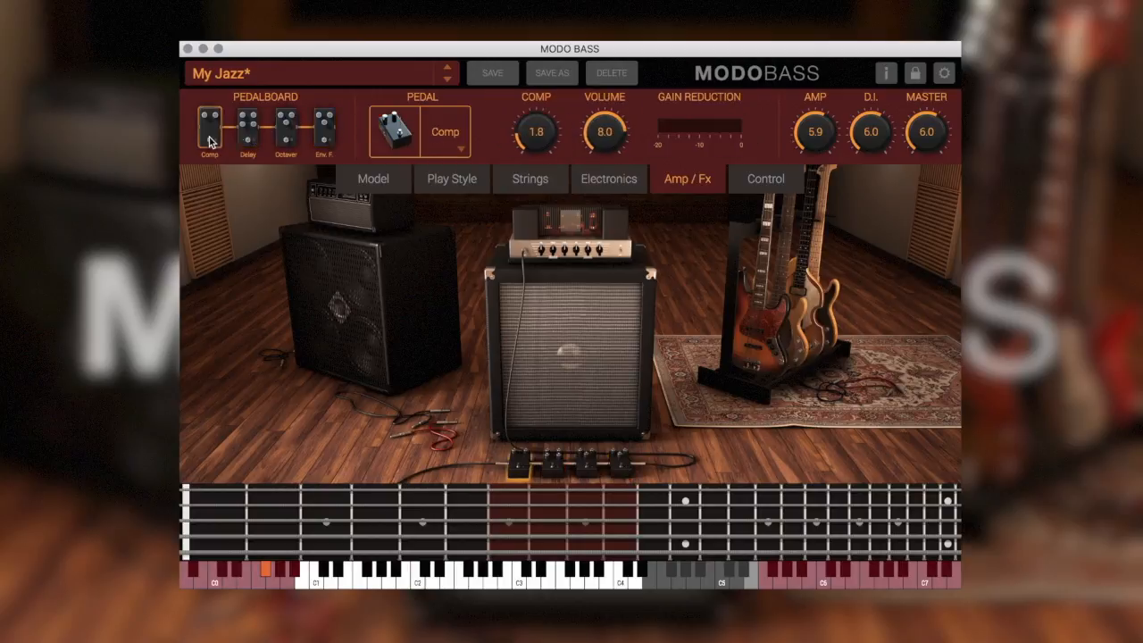
Step: Turn off the Octaver pedal, and go through the Comp, Delay, Octaver and Envelope Filter settings
click(287, 141)
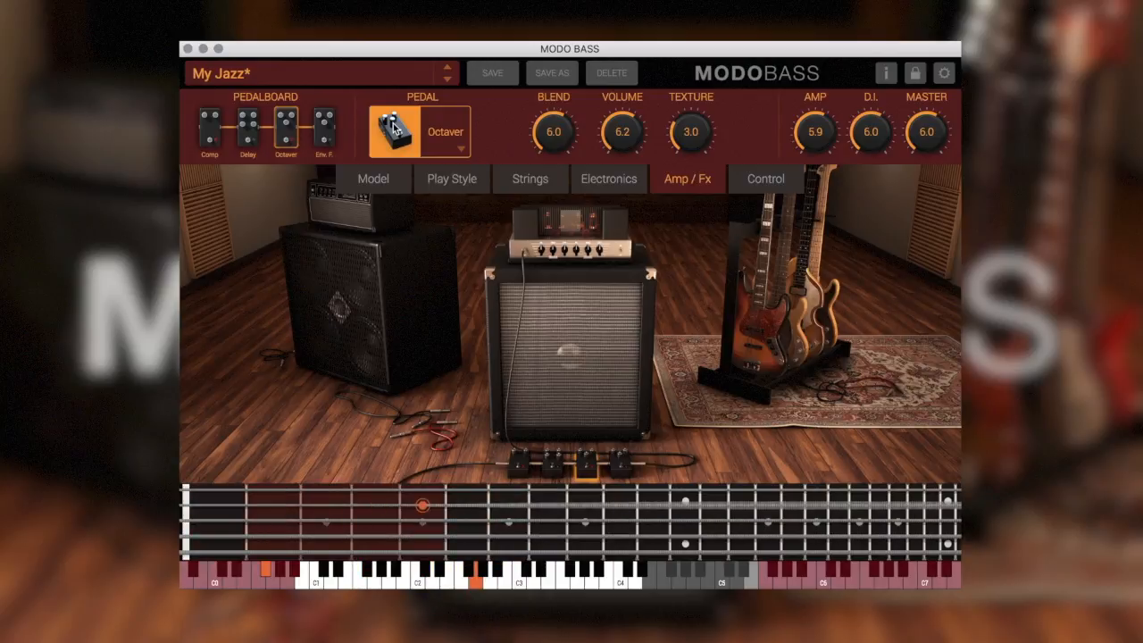
click(387, 119)
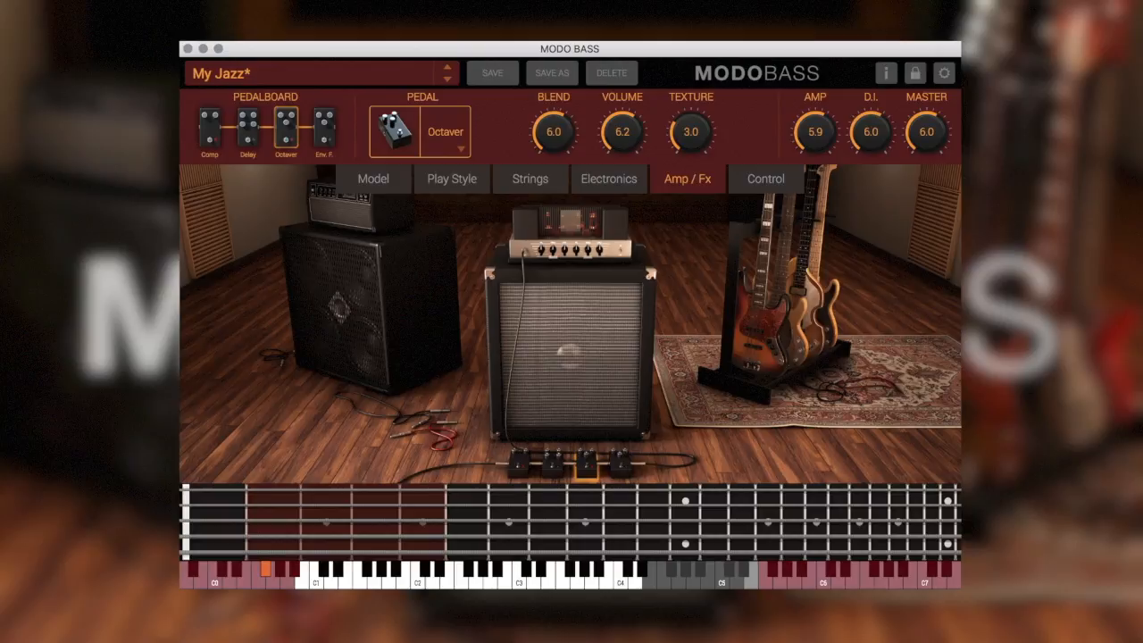
click(211, 127)
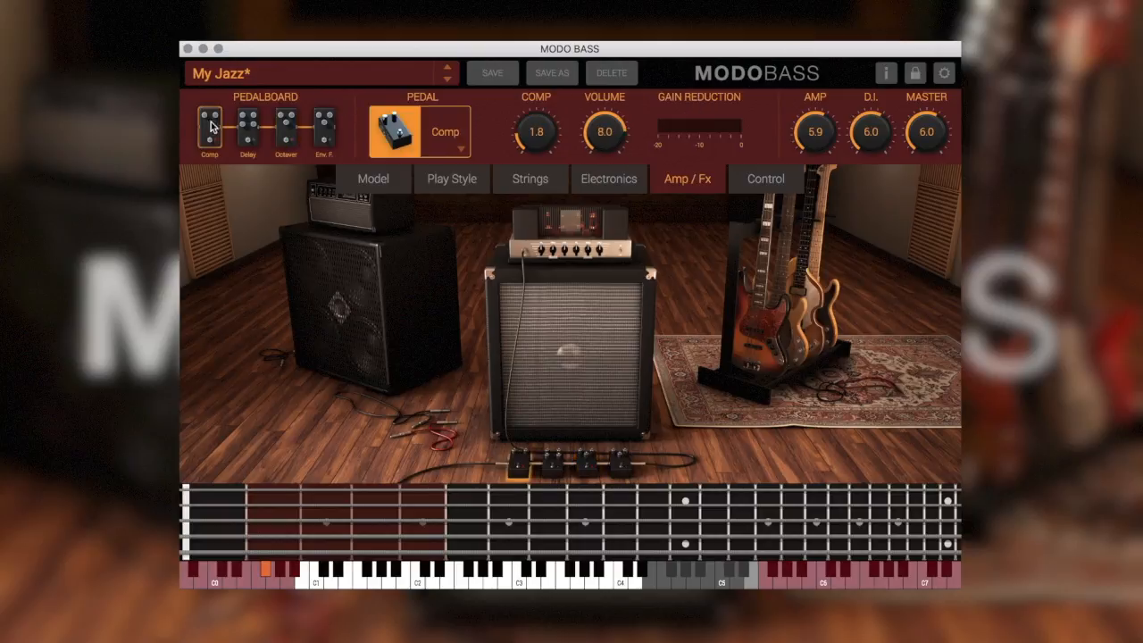
click(256, 127)
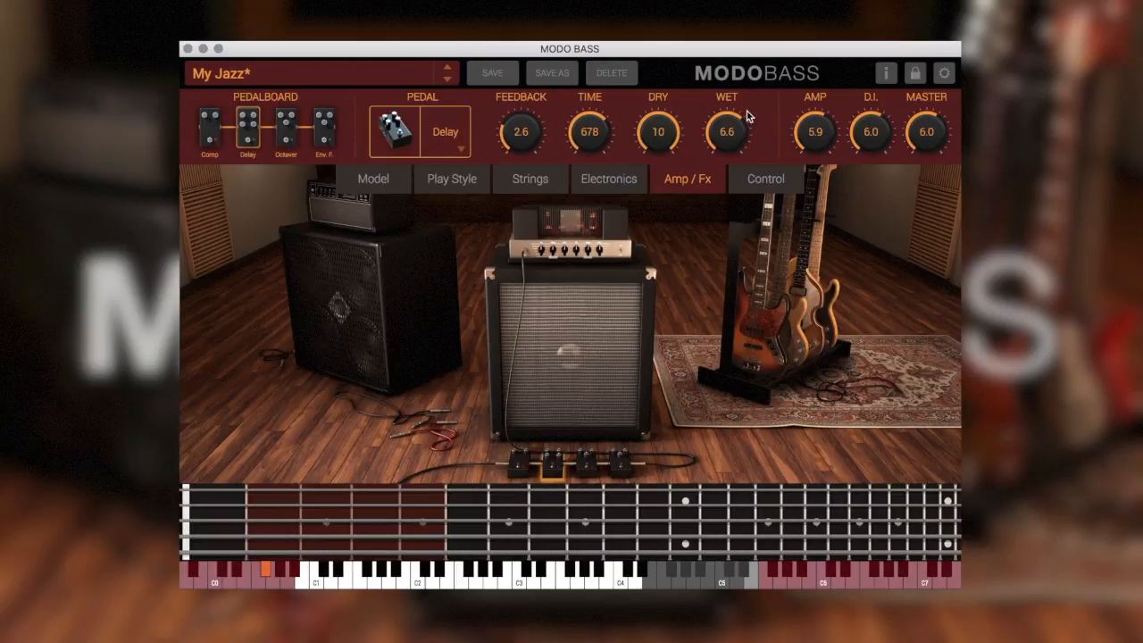
click(292, 126)
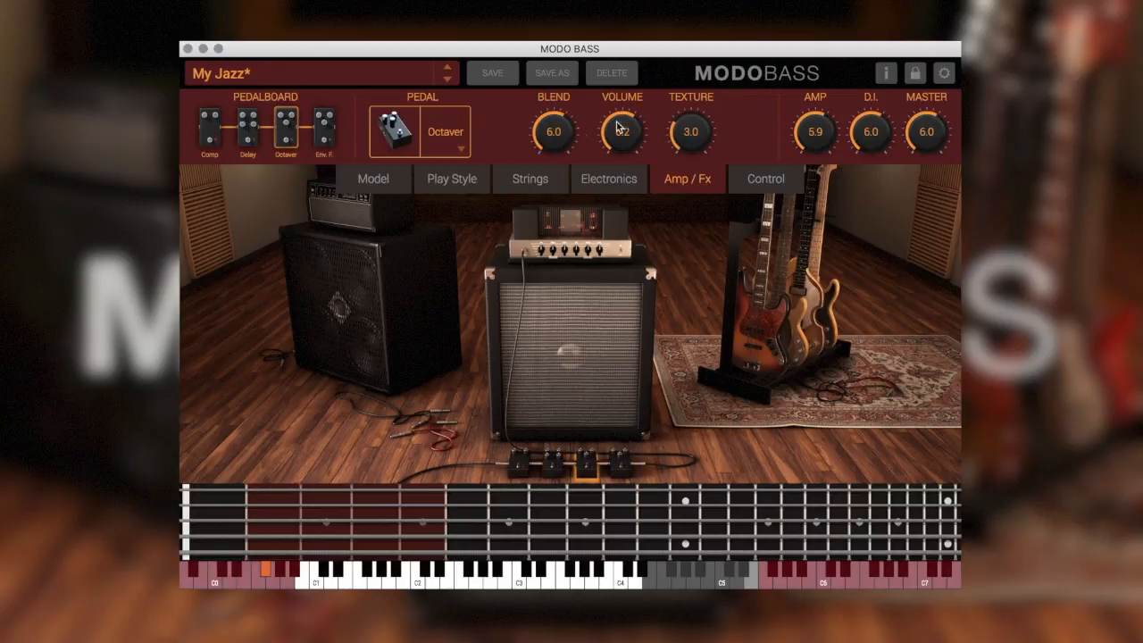
click(329, 127)
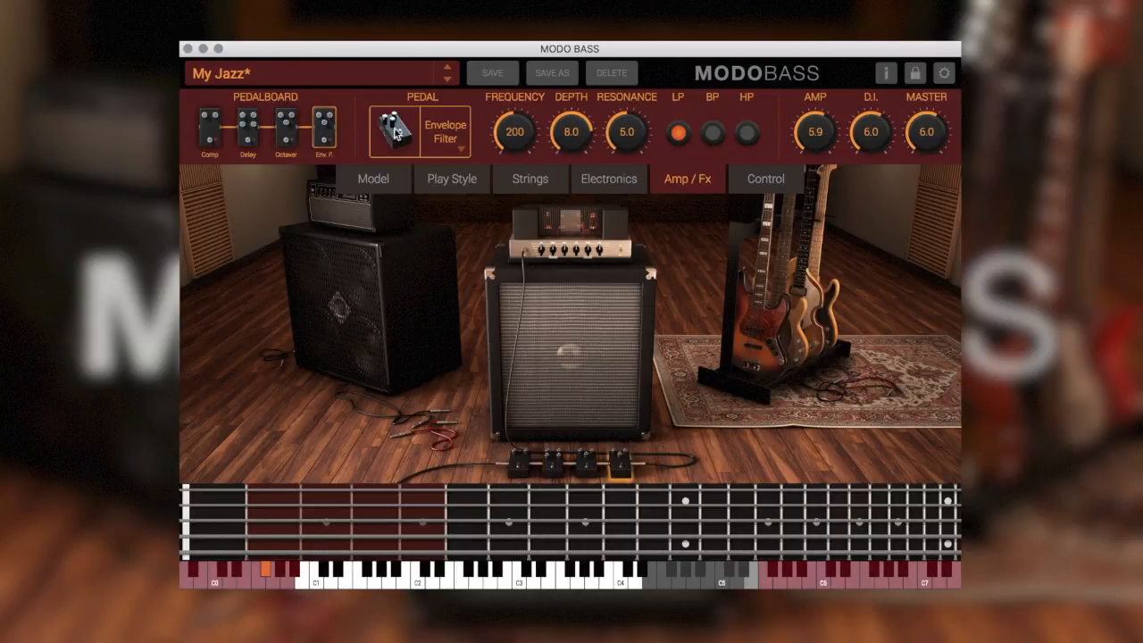
click(247, 134)
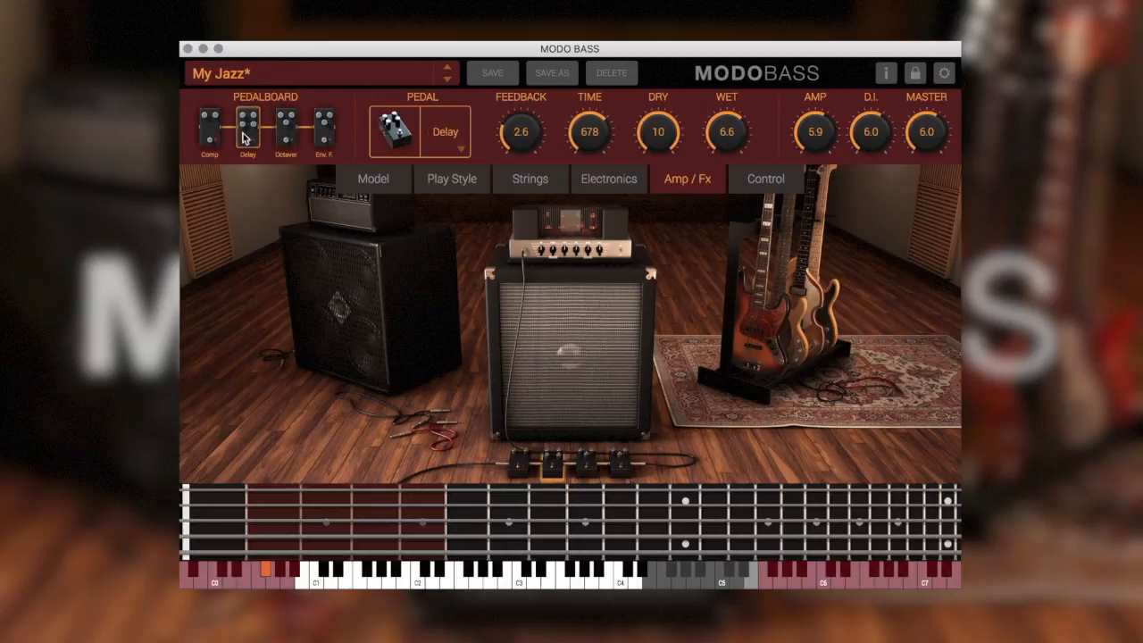
click(210, 136)
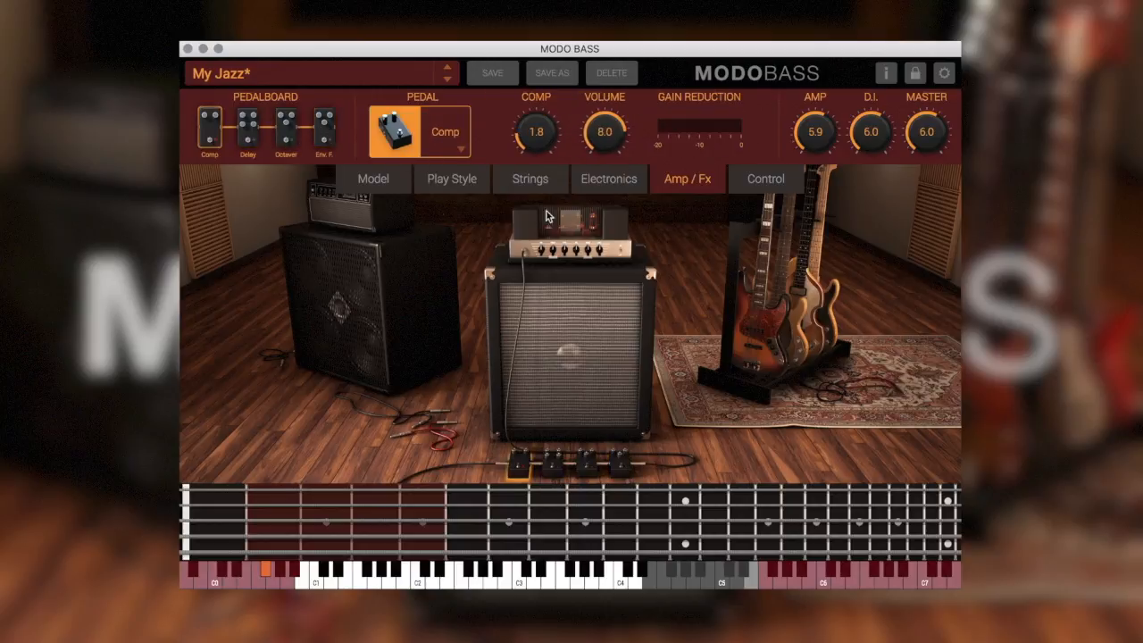
Step: View the MIDI control assignments and keyswitches map, and check the source options for Bend
click(760, 179)
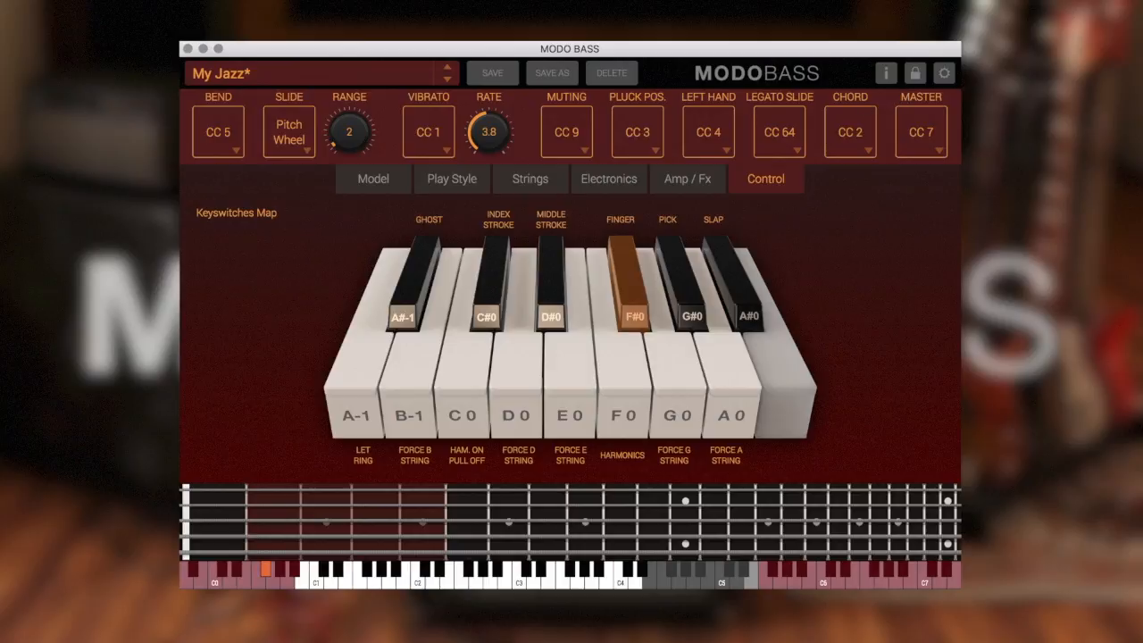
click(236, 148)
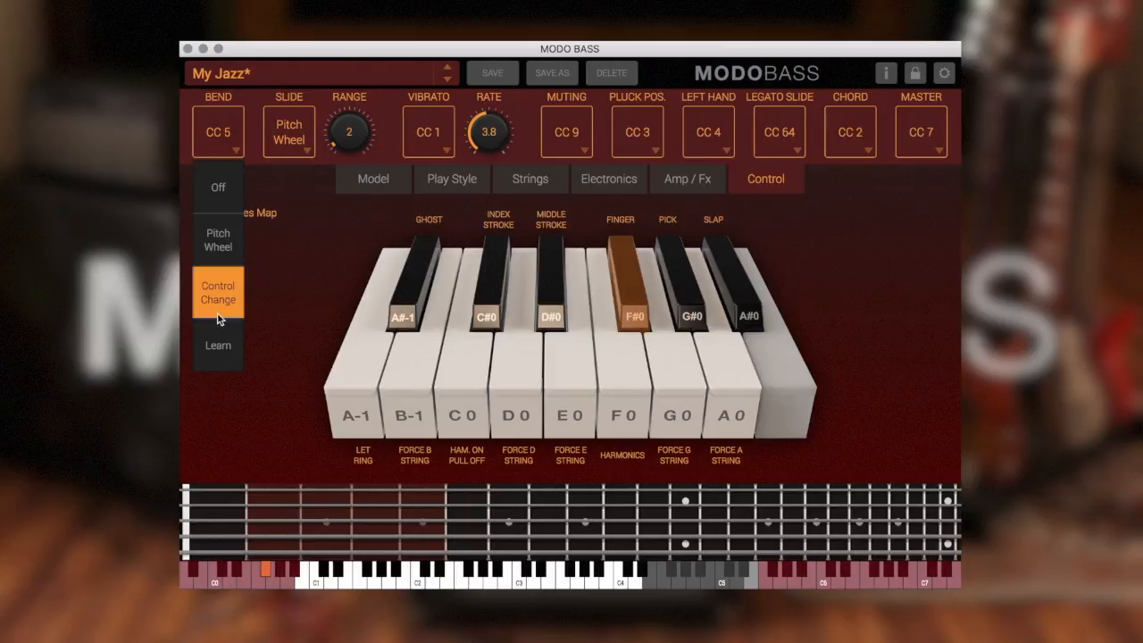
click(289, 234)
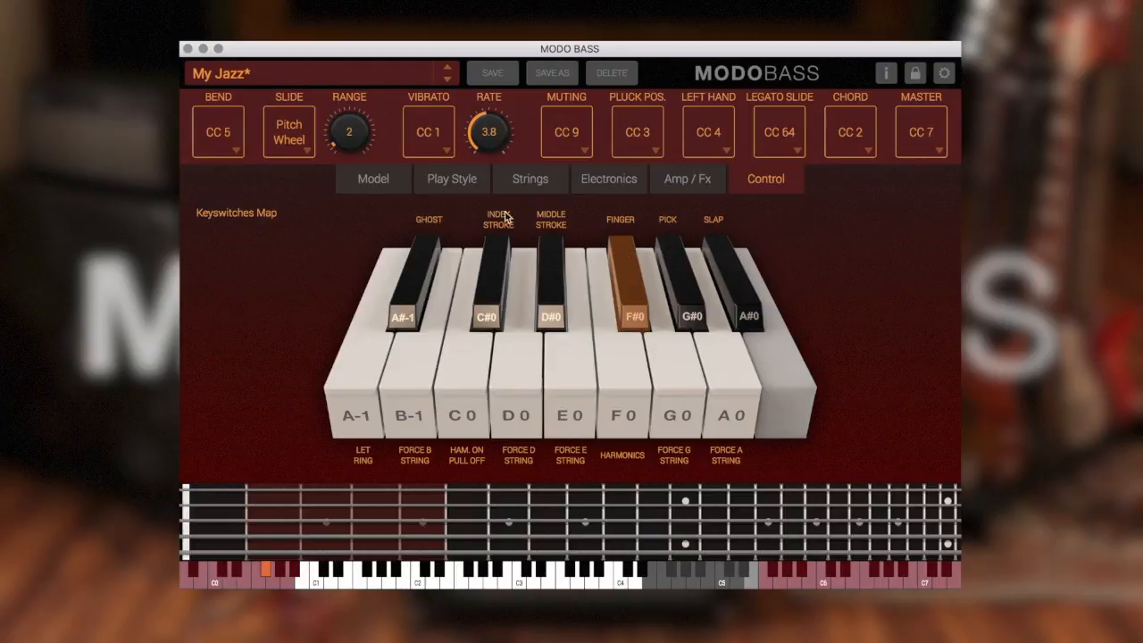
Step: Compare the play style settings with the keyswitches map and its control assignments
click(436, 185)
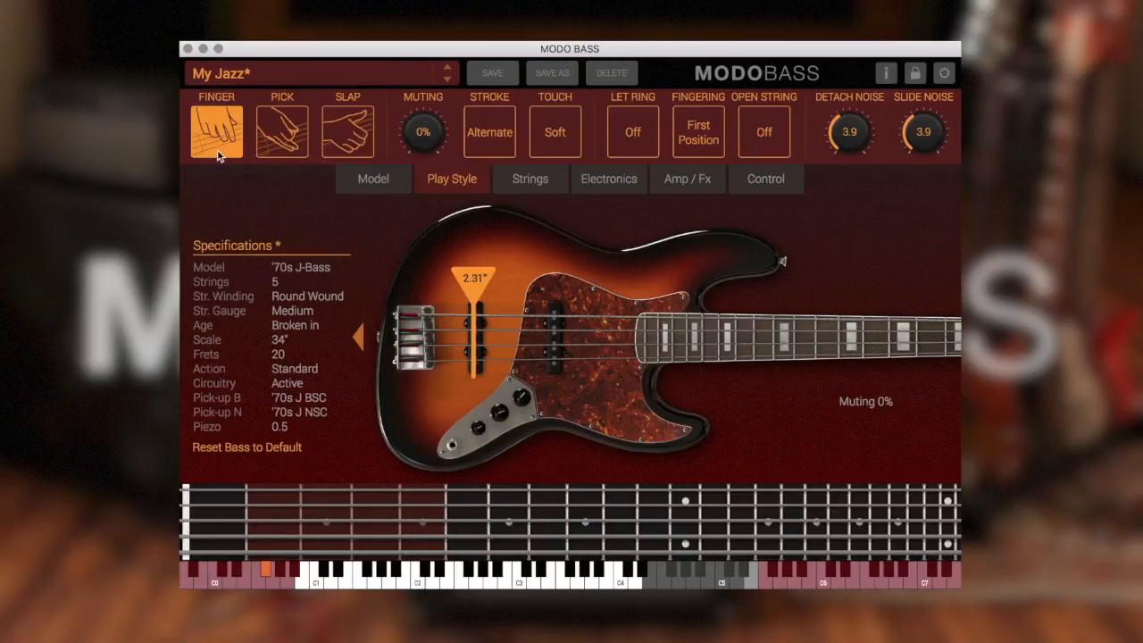
click(764, 186)
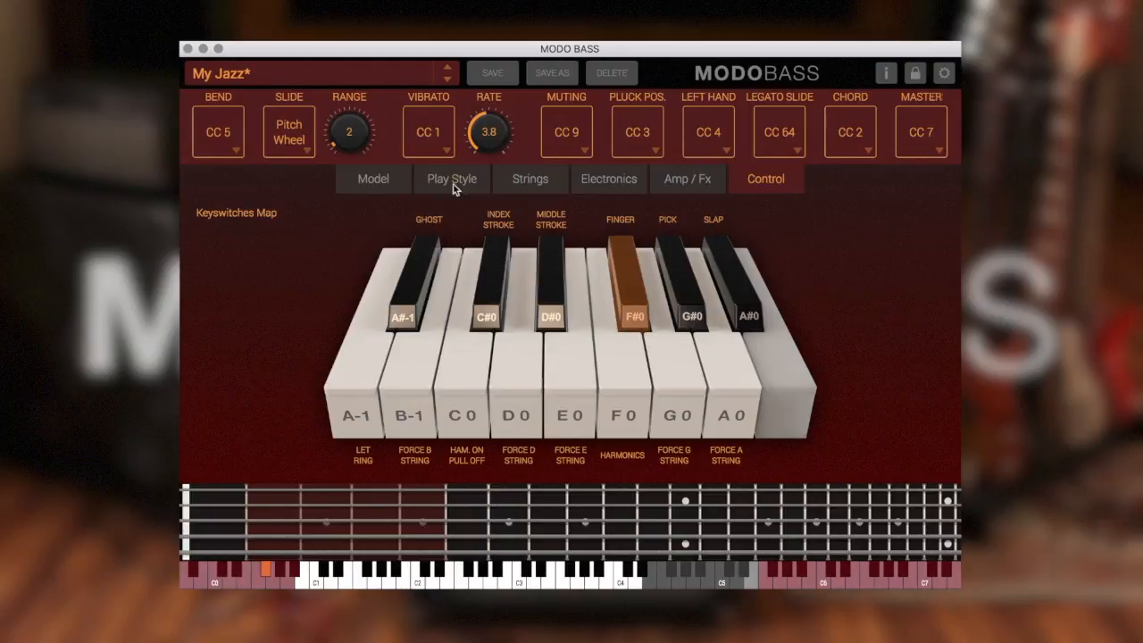
click(453, 183)
click(769, 182)
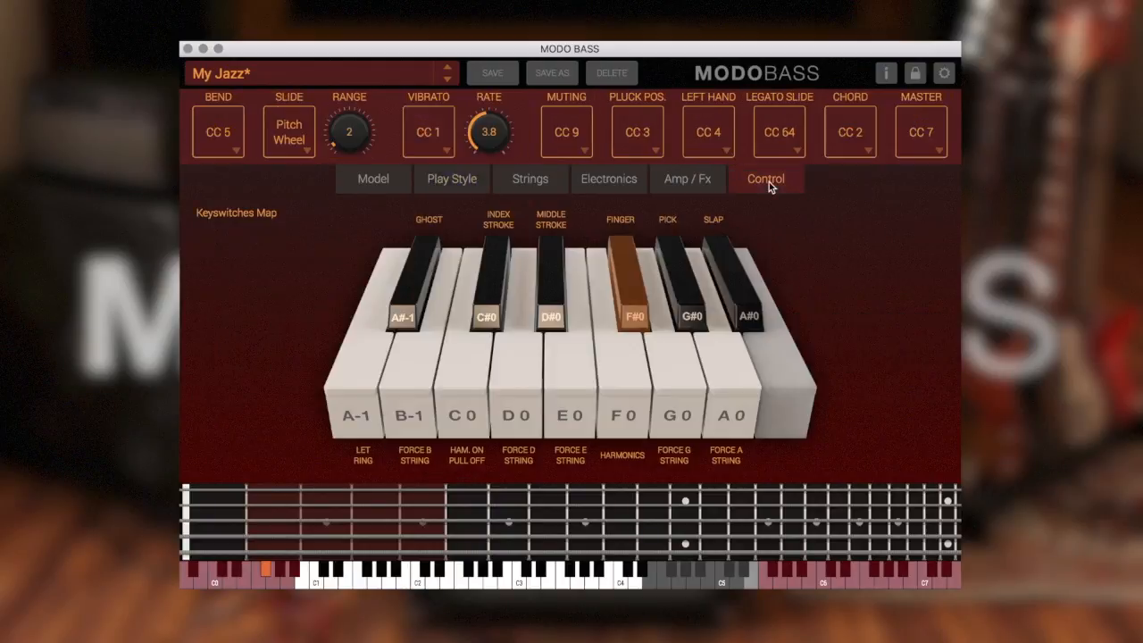
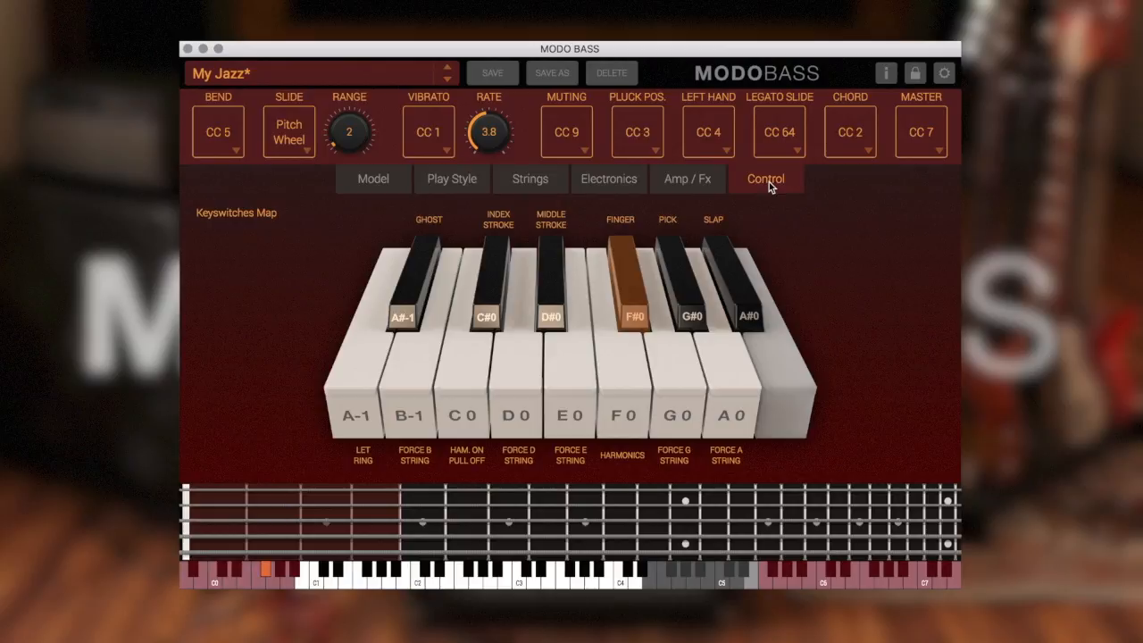
Step: Check the MODO BASS settings for velocity curve, pull velocity threshold and units, and return to the play style view
click(443, 183)
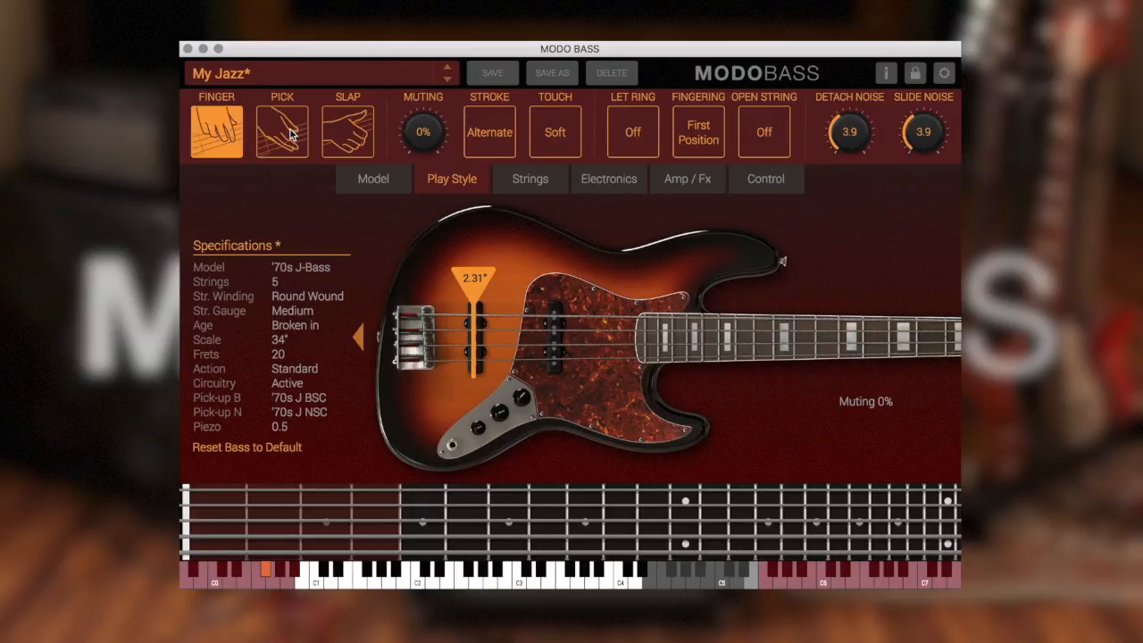
click(940, 75)
click(641, 236)
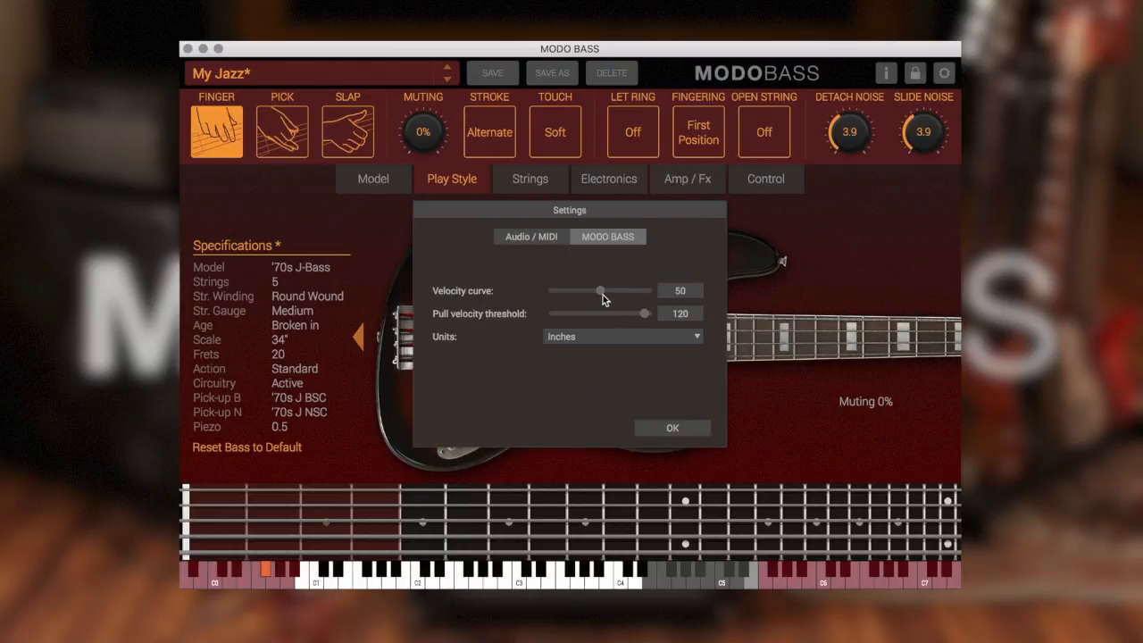
click(674, 429)
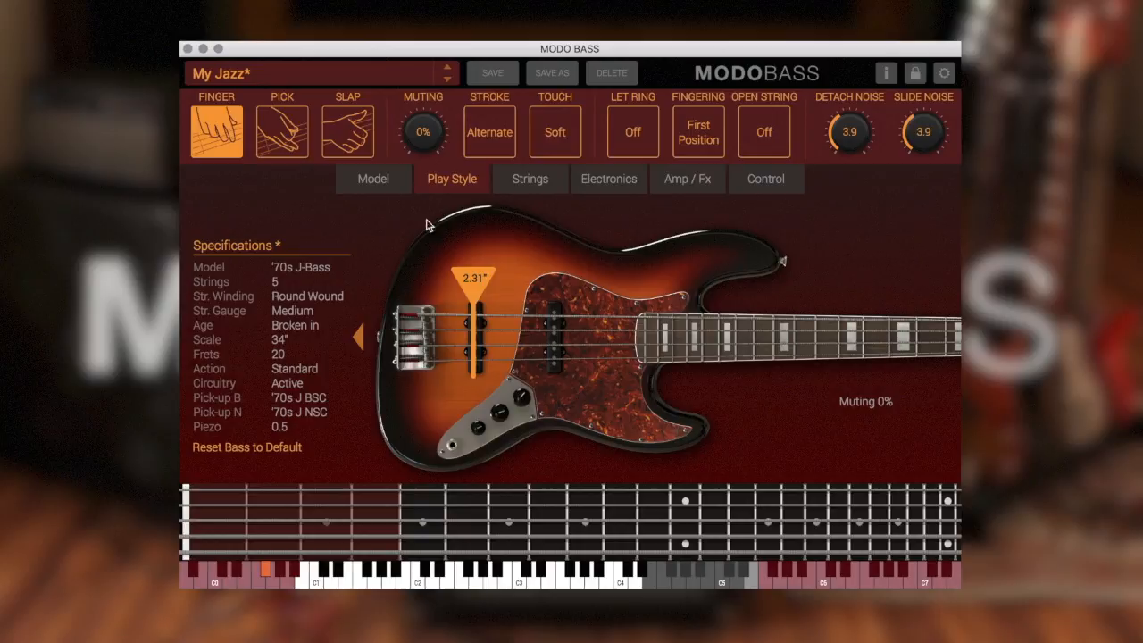
Step: Try out the Soft, Normal and Hard touch settings for the Finger play style
click(569, 122)
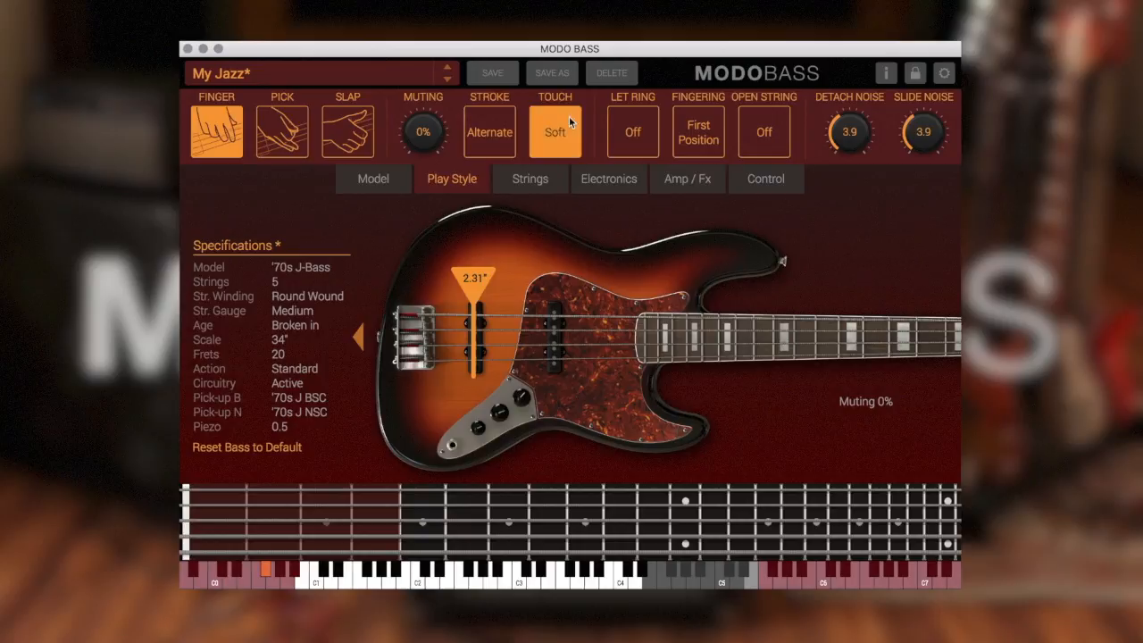
click(569, 122)
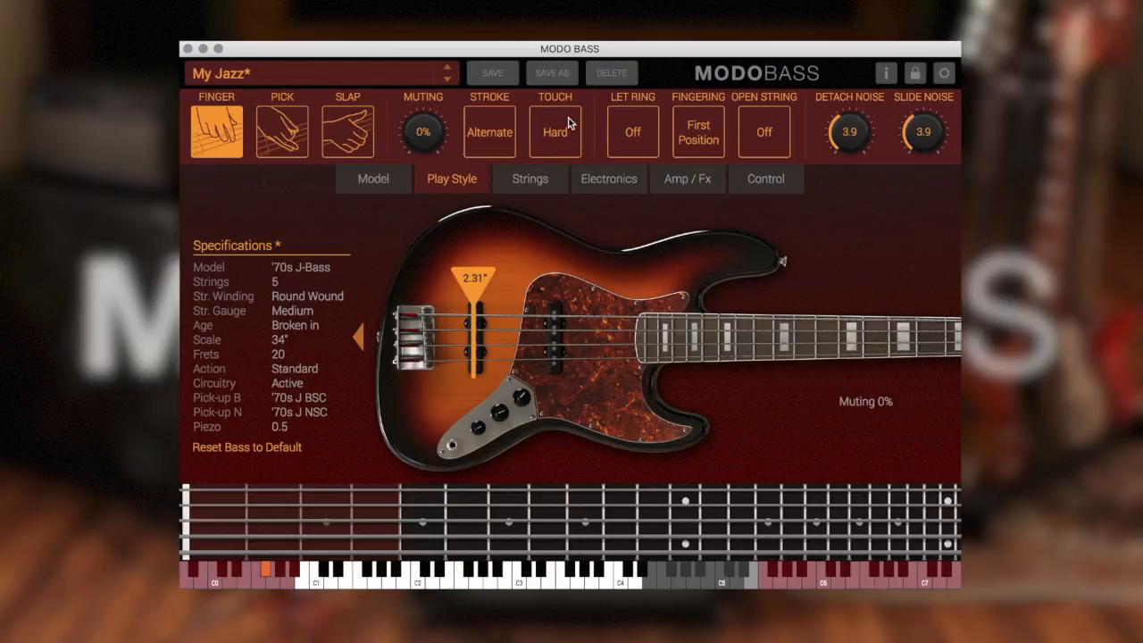
click(569, 123)
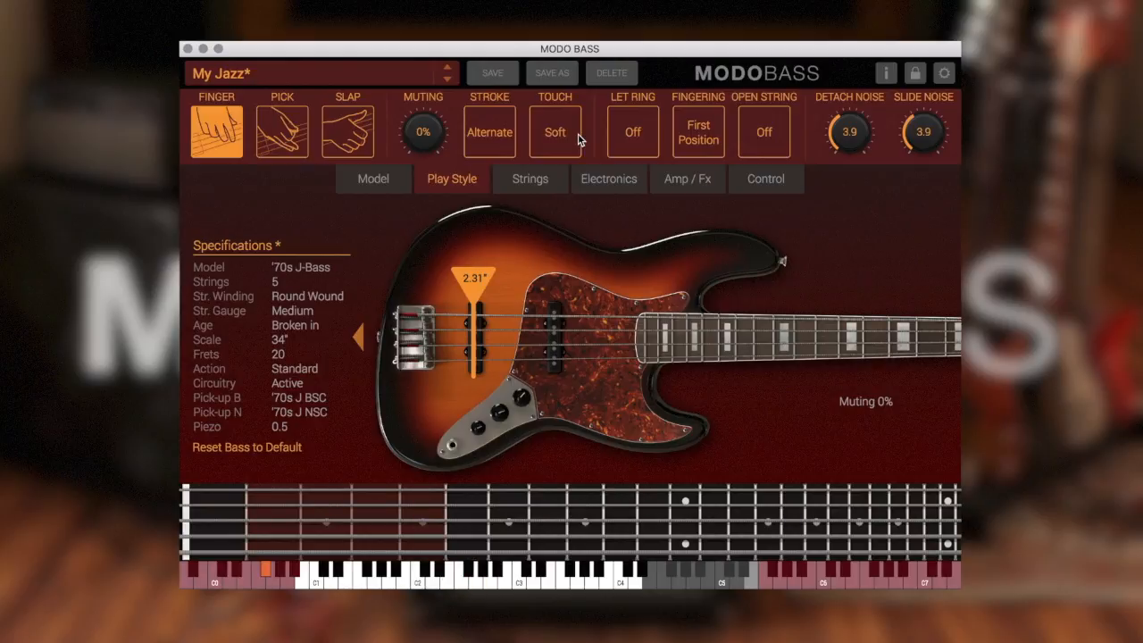
click(577, 135)
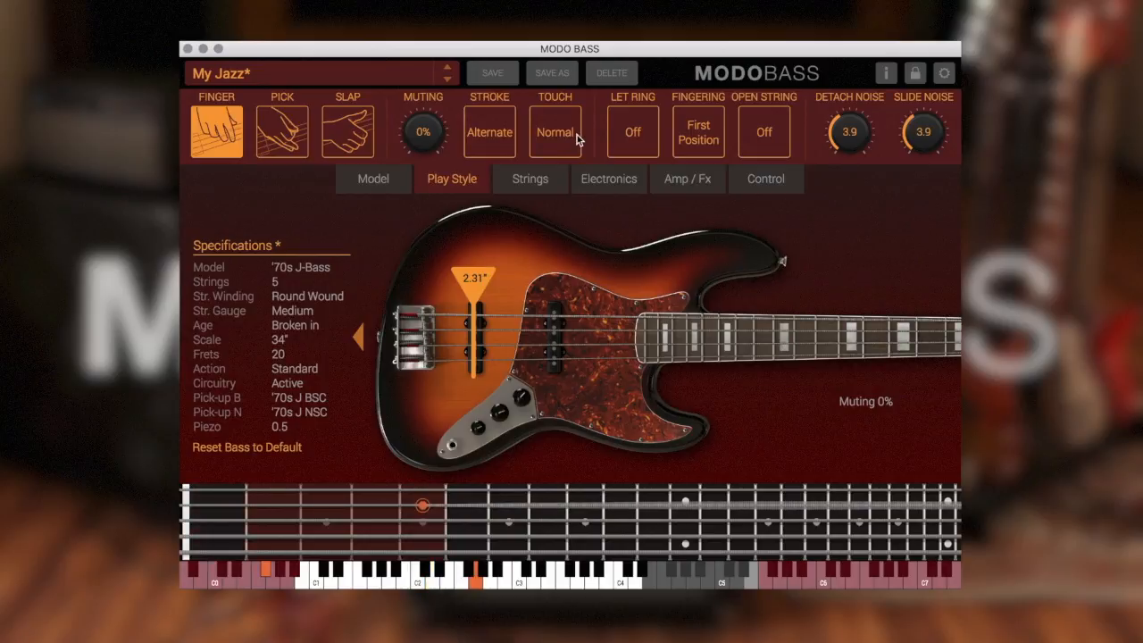
click(577, 135)
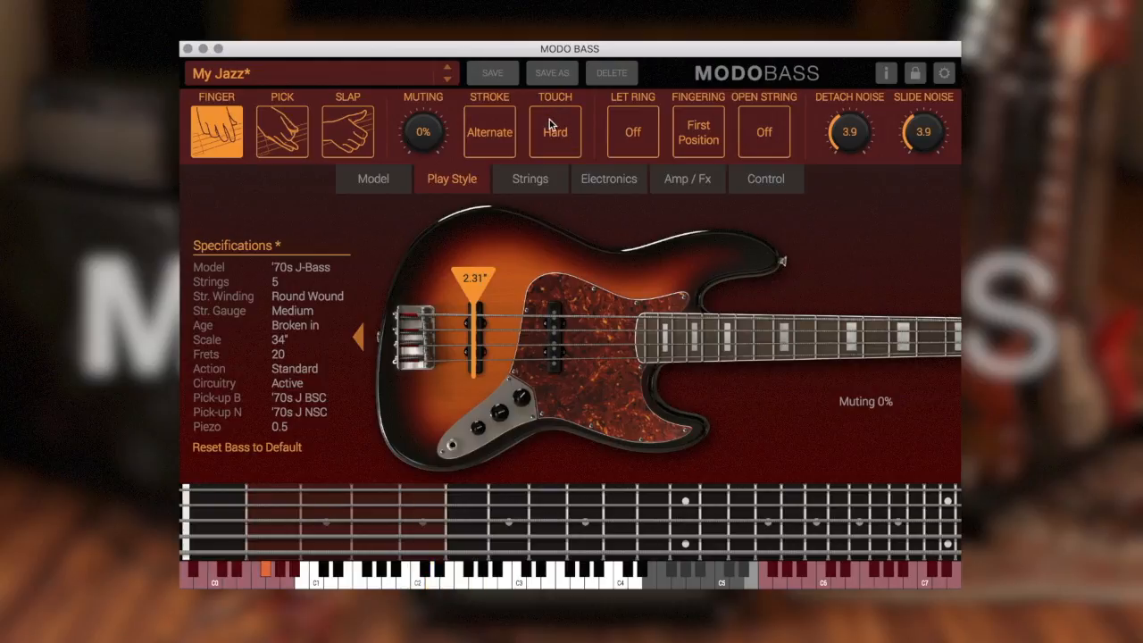
click(550, 124)
click(556, 133)
Step: Try the Pick play style, and switch the bass to Slap
click(273, 128)
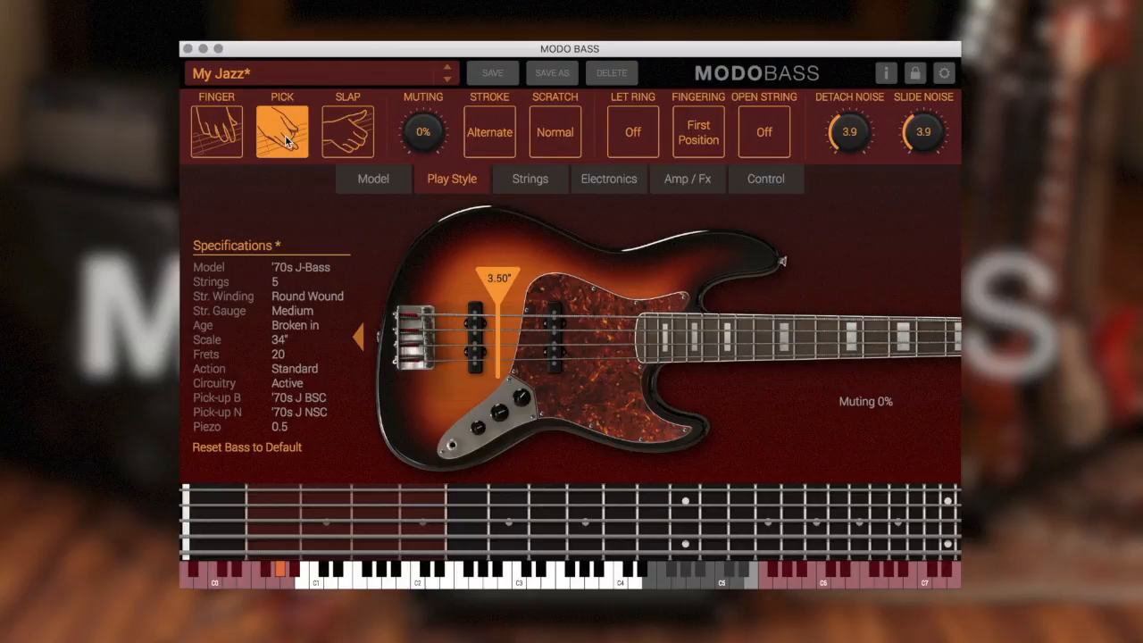
click(340, 129)
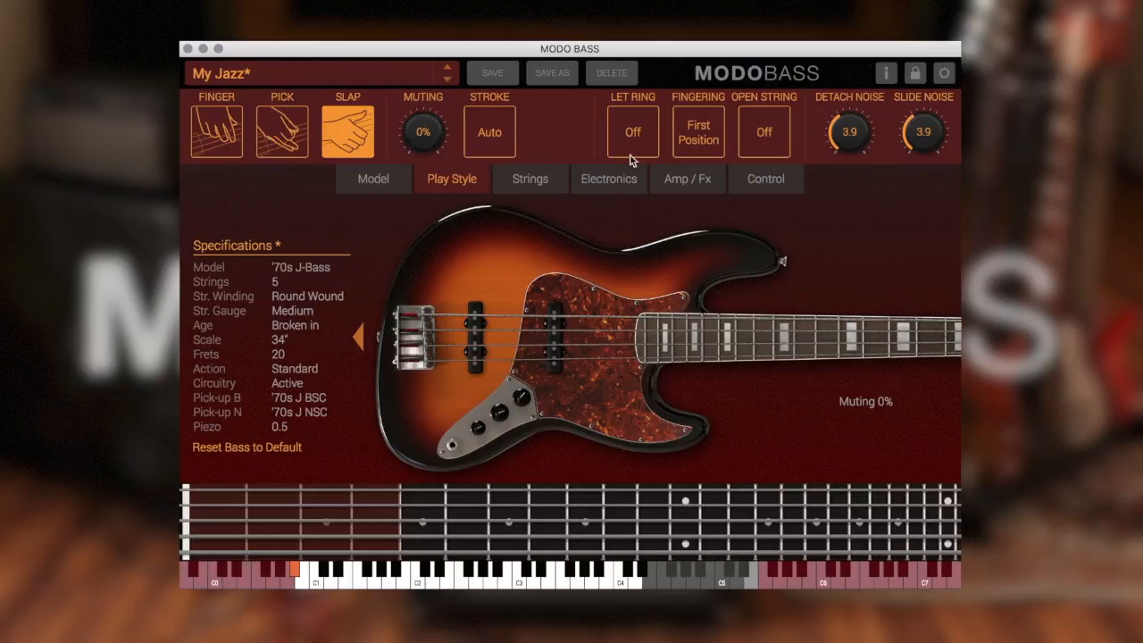
Step: Review the bass's string, electronics, and amp and effects settings
click(566, 181)
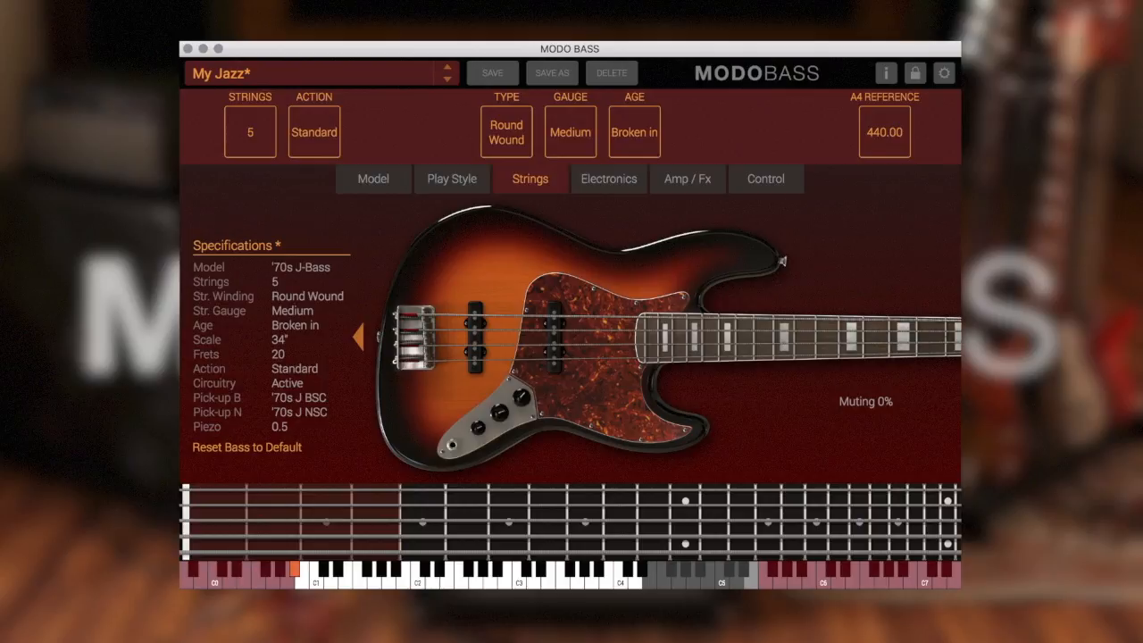
click(589, 182)
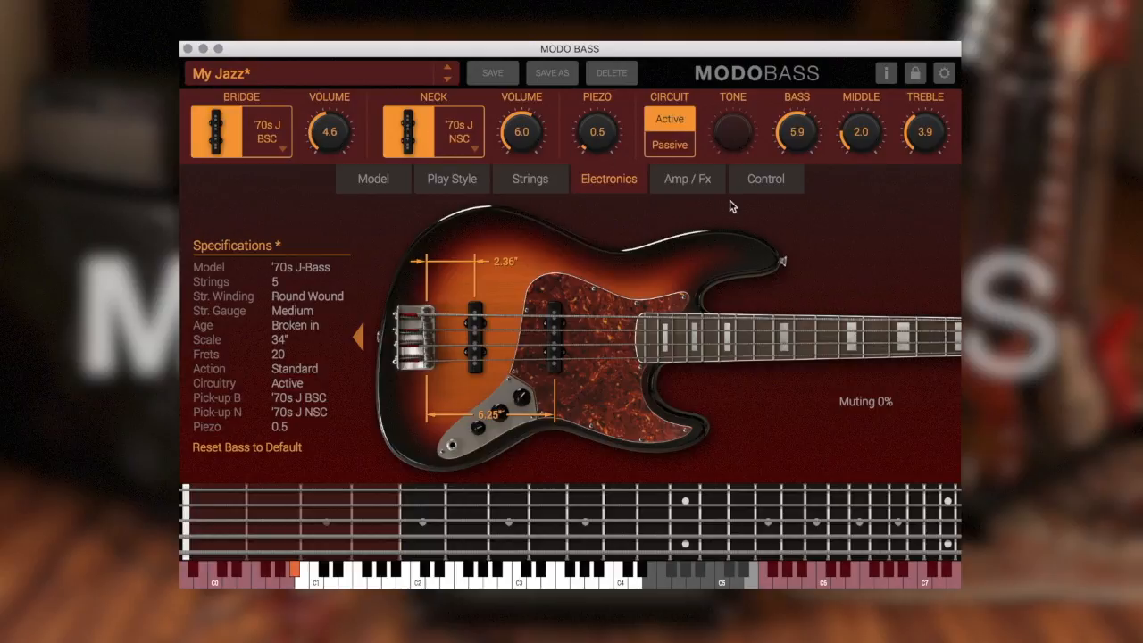
click(702, 183)
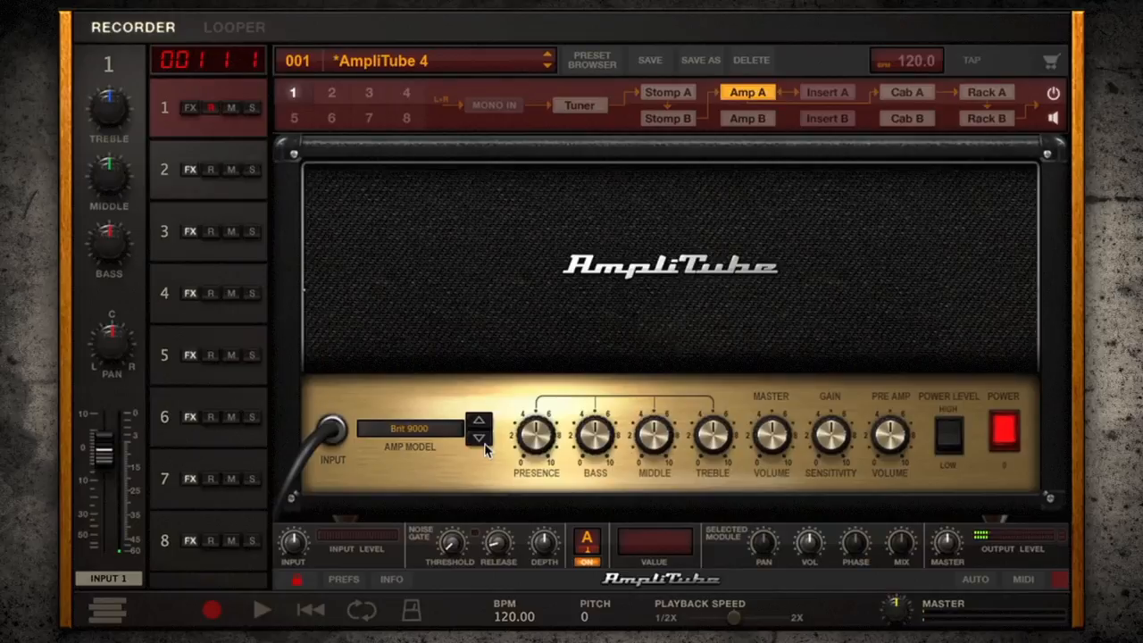
Step: In AmpliTube 4, try the Red Pig and Brit Silver amp models, load Brit Valve Pre and select its Treble parameter
click(480, 437)
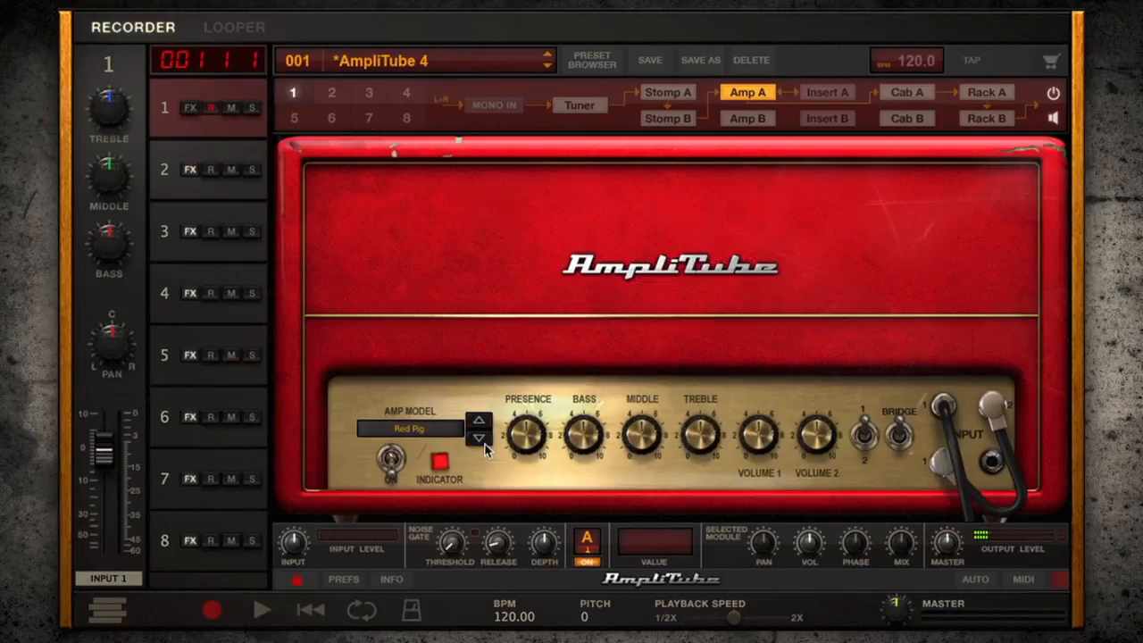
click(480, 438)
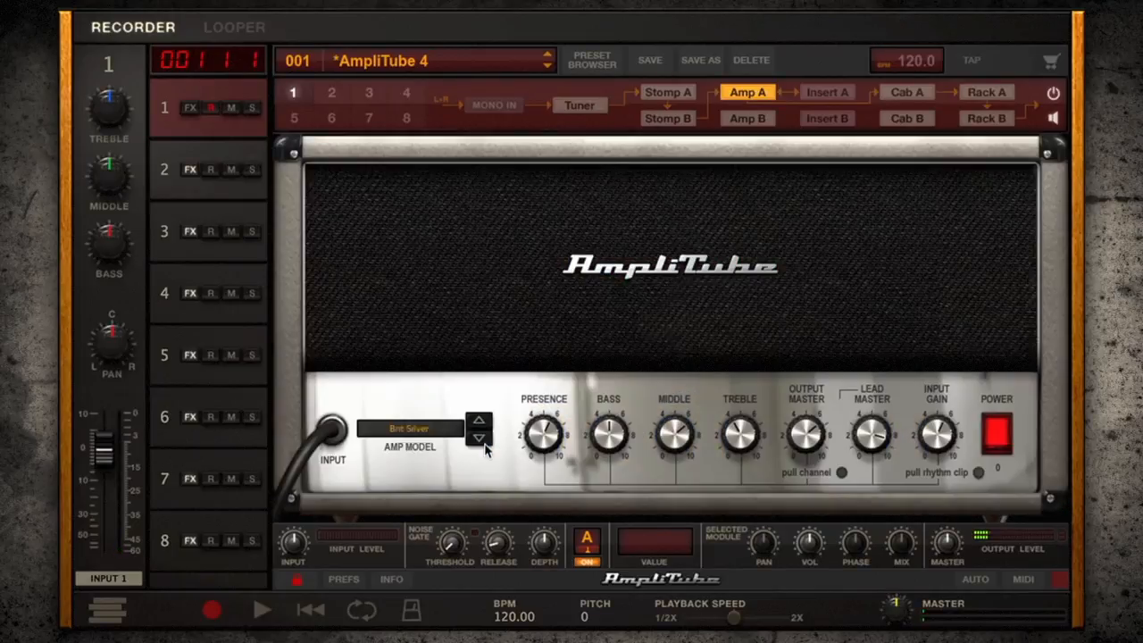
click(438, 431)
mouse_move(438, 416)
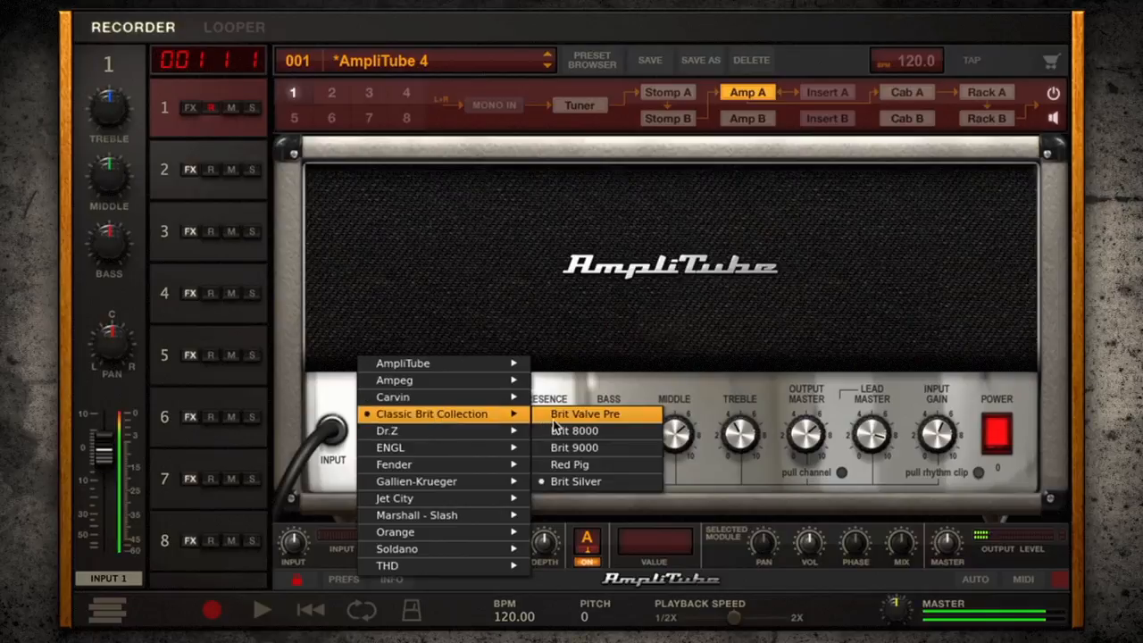
click(552, 417)
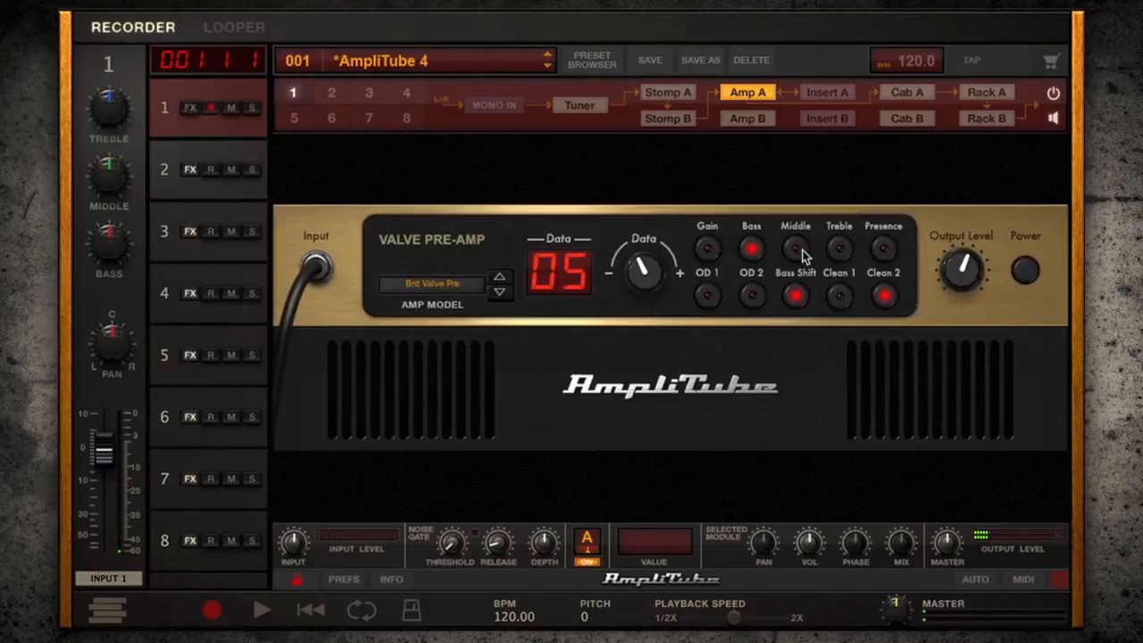
click(840, 250)
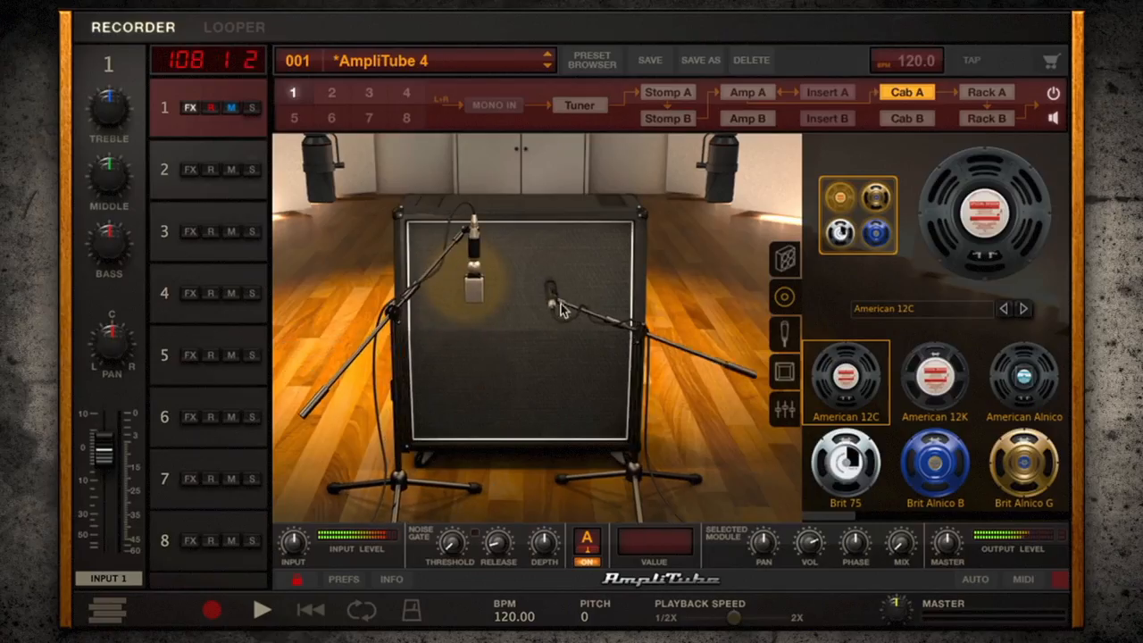
Step: Move the dynamic microphone lower on the Cab A cabinet, and choose the Brit Alnico G speaker
drag(561, 308, 585, 384)
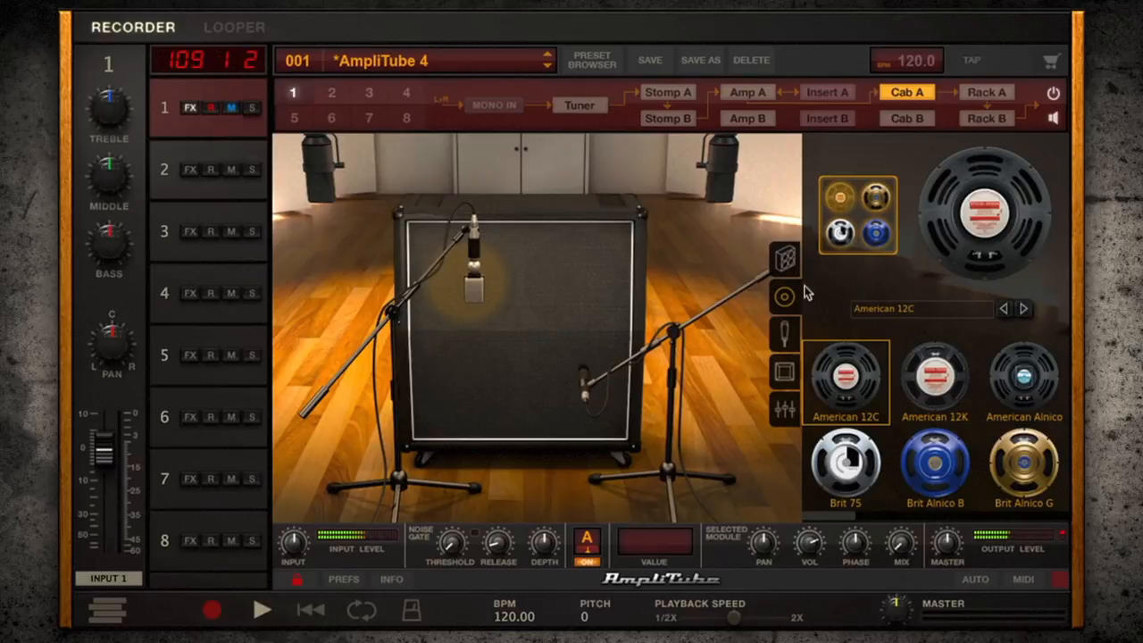
click(1023, 465)
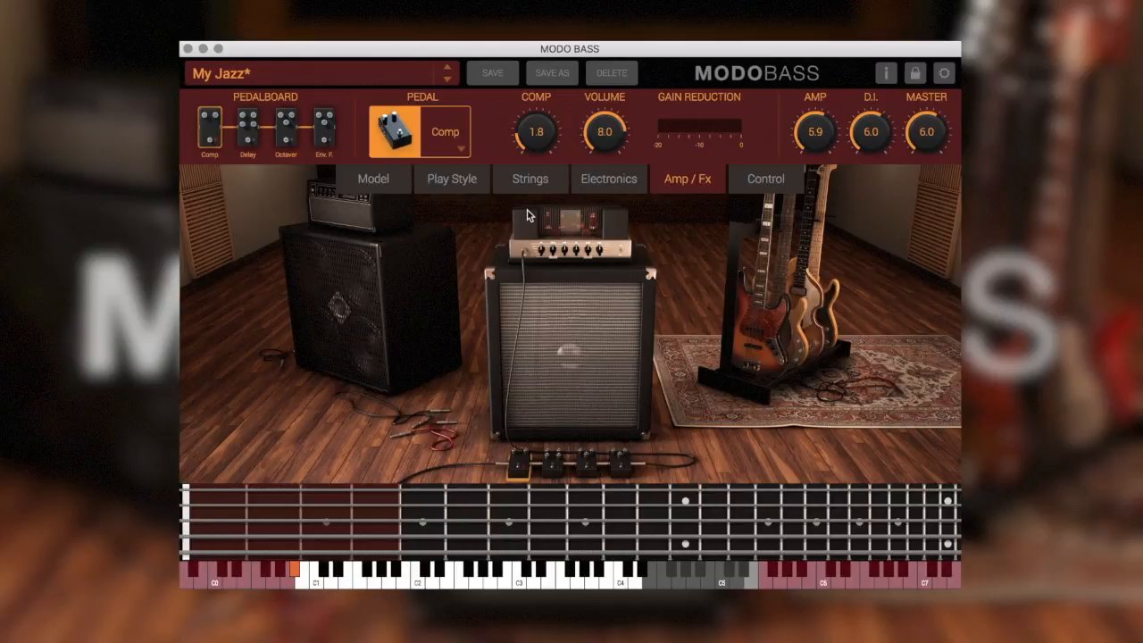
Step: Back in MODO BASS, look through the preset categories without loading another preset
click(390, 72)
mouse_move(306, 109)
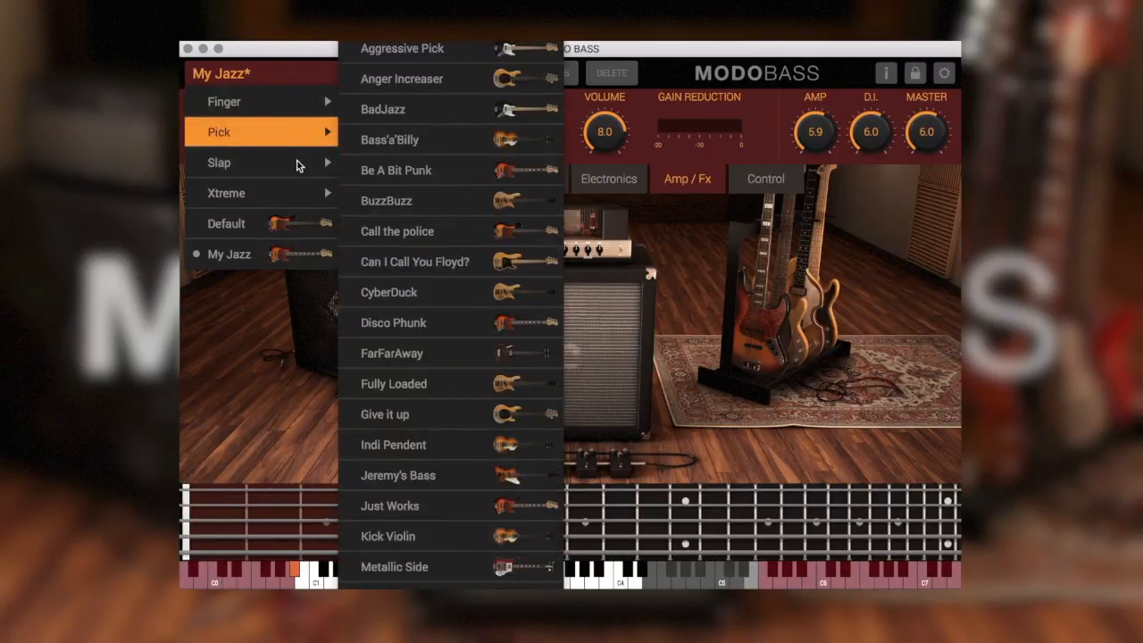
click(674, 55)
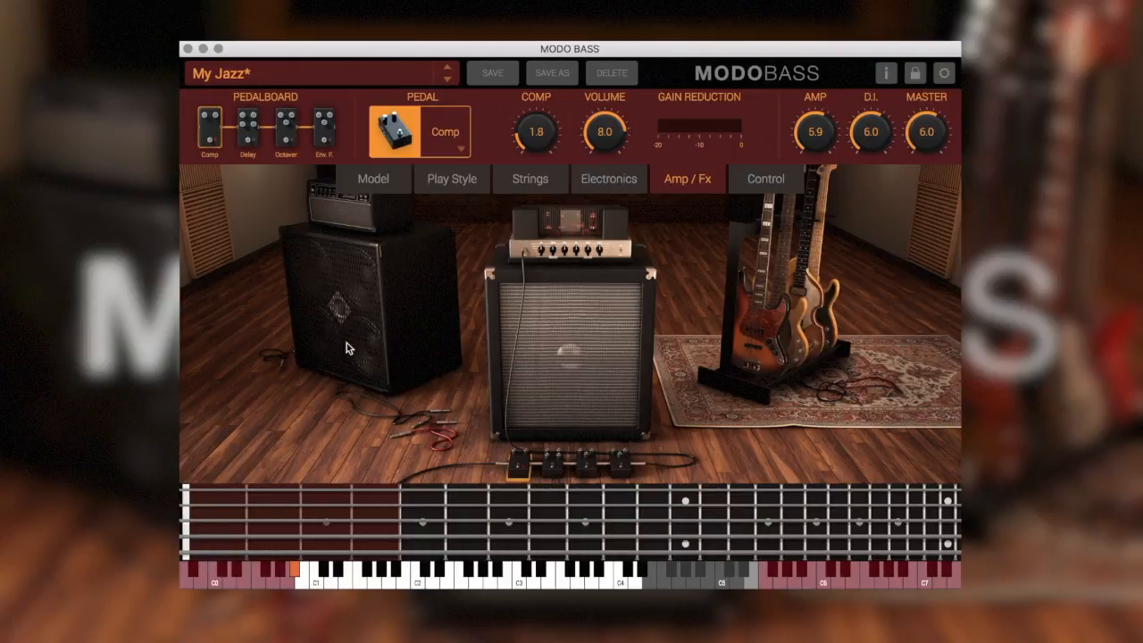
Step: View the Delay, Octaver and Envelope Filter pedals in the studio scene, and revisit the keyswitches map
click(555, 464)
click(578, 464)
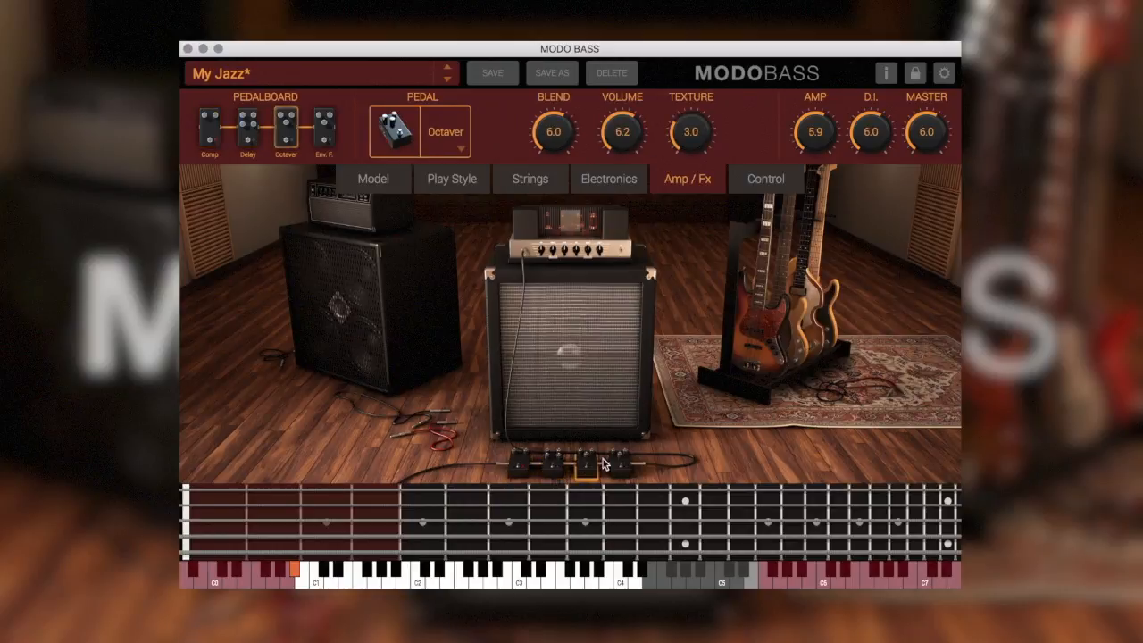
click(612, 462)
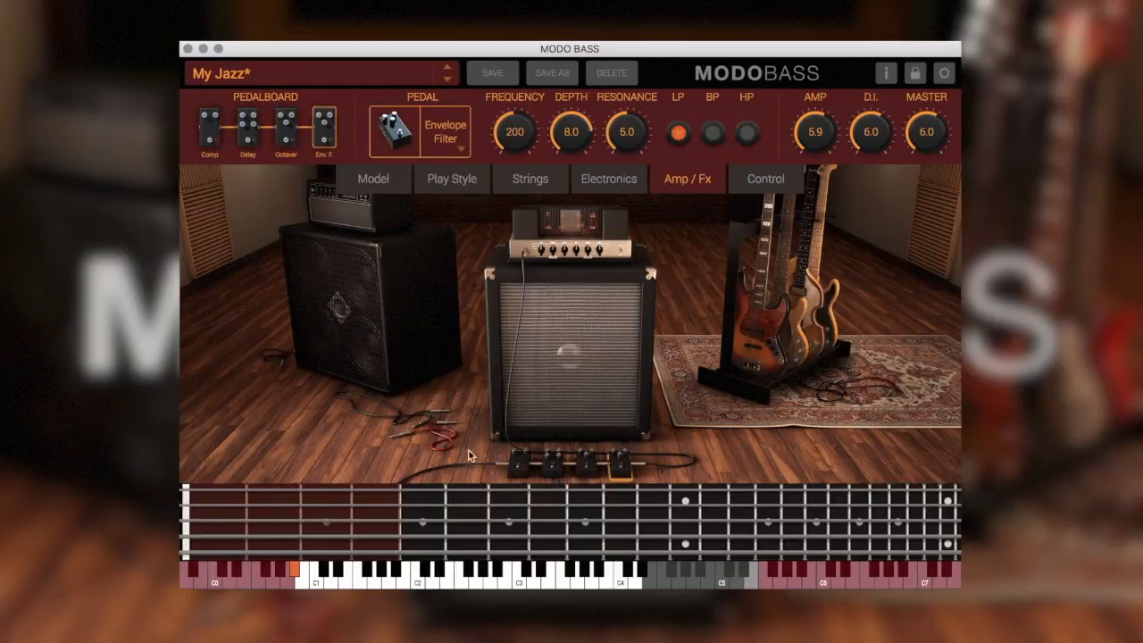
click(795, 180)
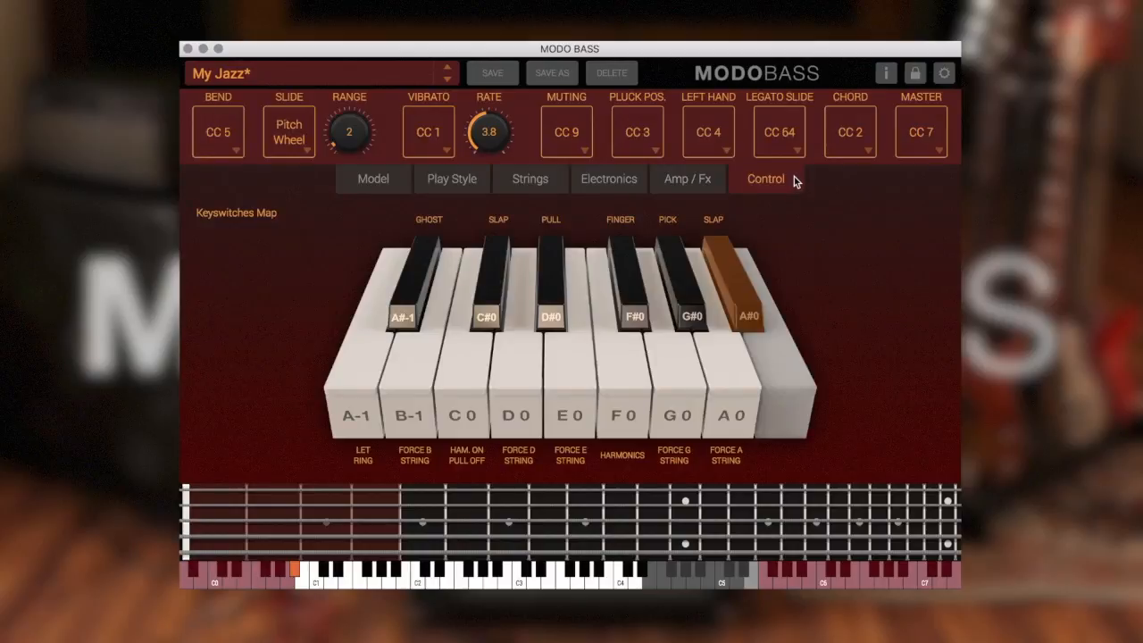